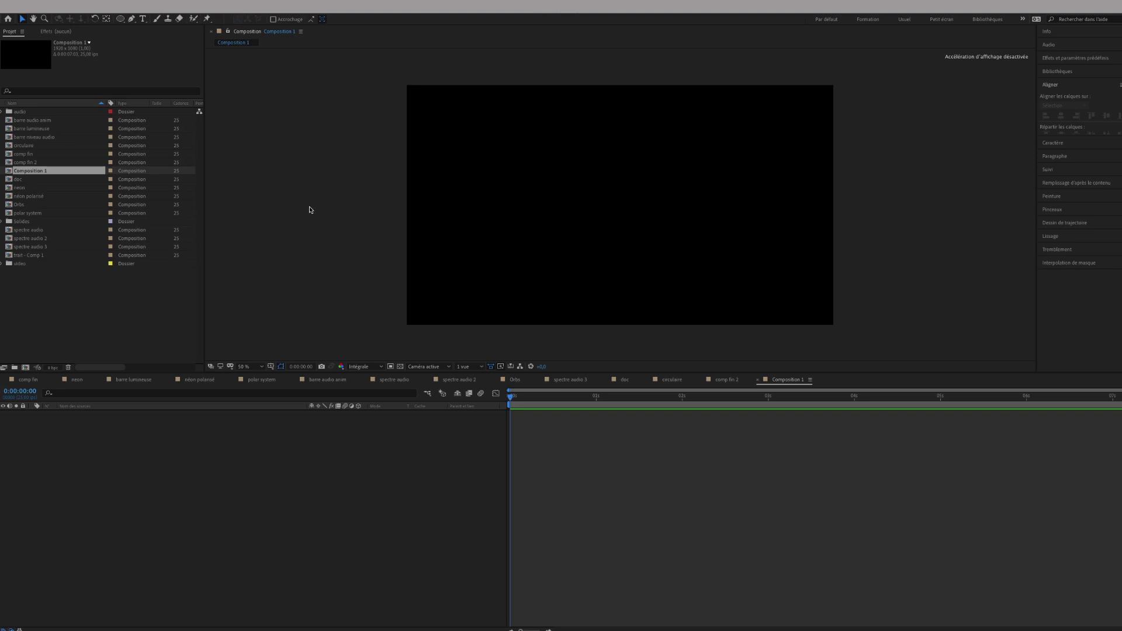
Step: Create a new full-frame solid in Composition 1 with a dark grey colour, named Gris foncé uni 2
{"action": "left_click", "coordinate": [124, 438]}
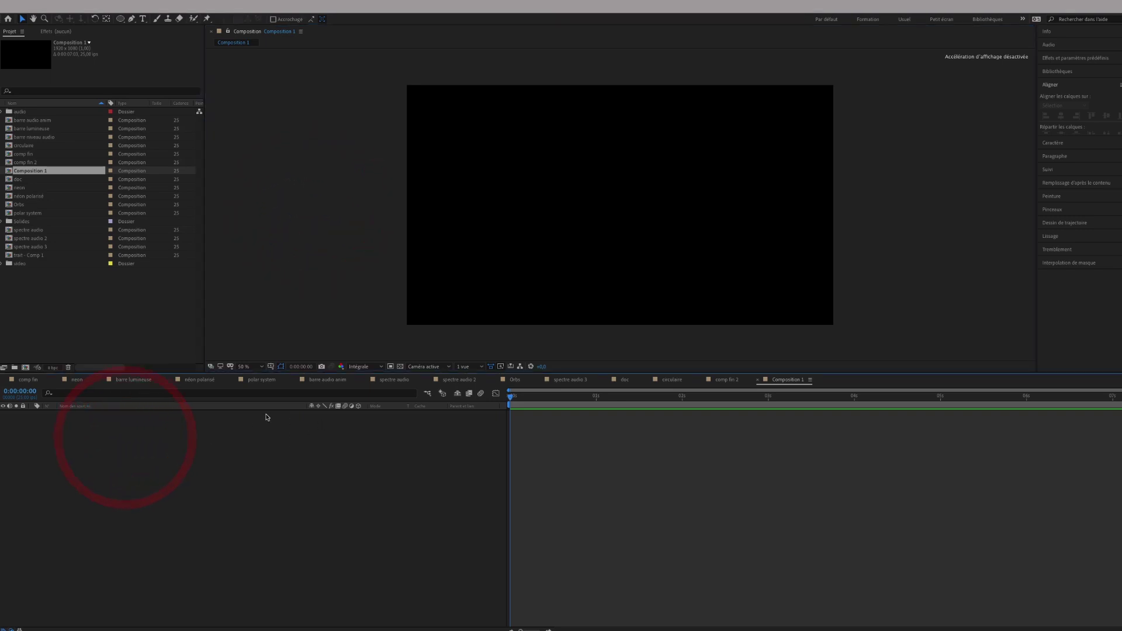
{"action": "right_click", "coordinate": [100, 424]}
{"action": "mouse_move", "coordinate": [120, 429]}
{"action": "left_click", "coordinate": [331, 454]}
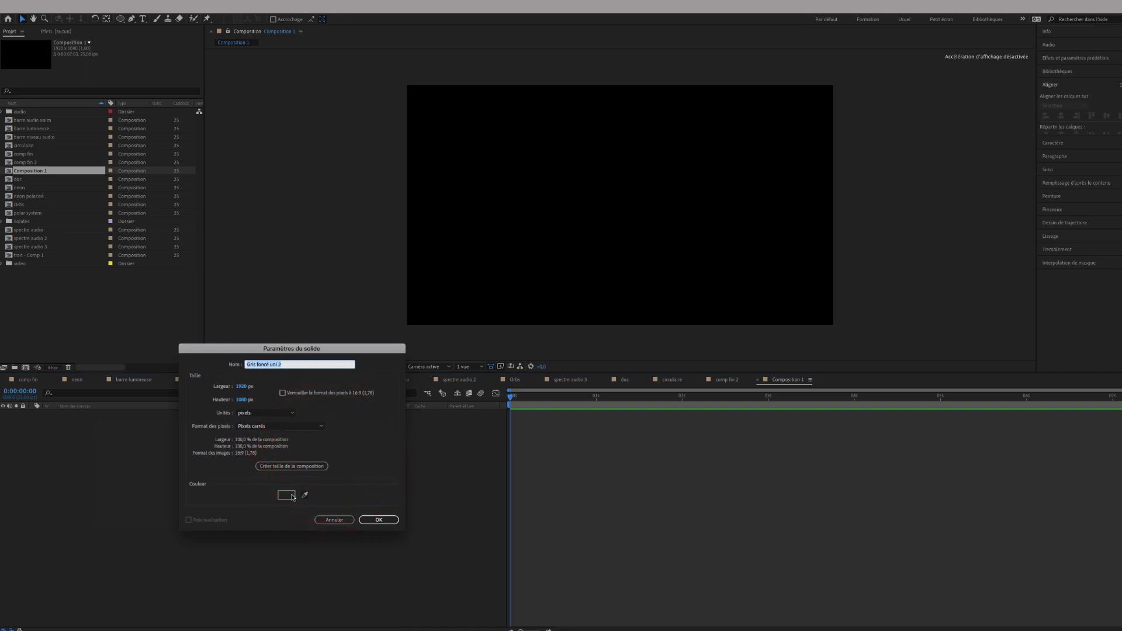
{"action": "left_click", "coordinate": [286, 495]}
{"action": "left_click", "coordinate": [172, 170]}
{"action": "left_click", "coordinate": [361, 85]}
{"action": "left_click", "coordinate": [381, 519]}
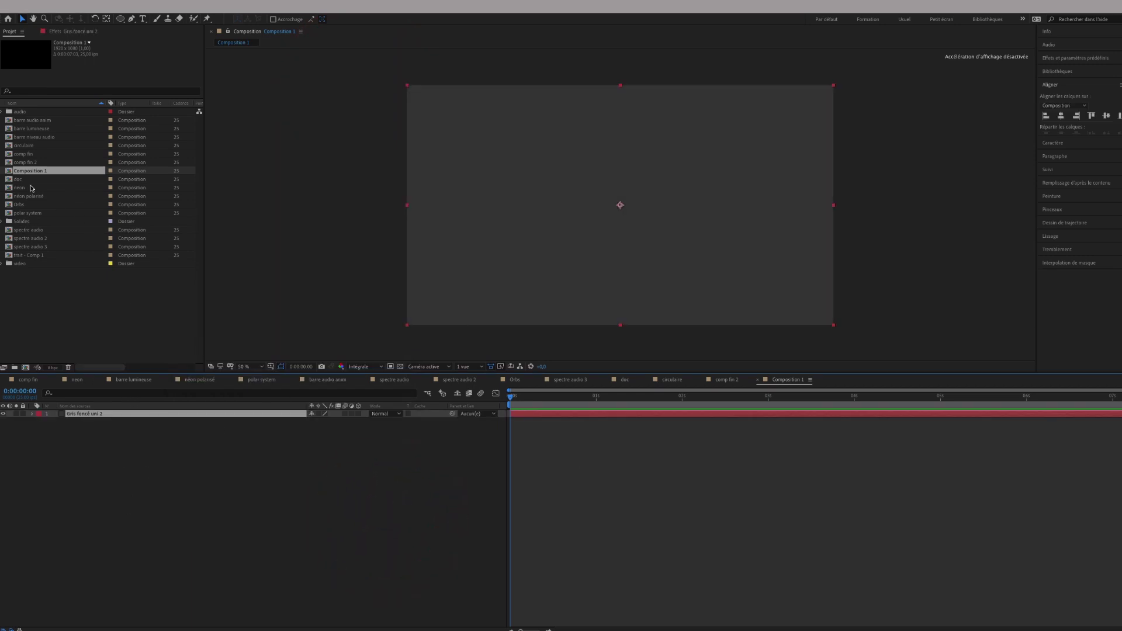
Step: Add the barre lumineuse bars to Composition 1, shrink them to about a third, and nudge them left
{"action": "left_click", "coordinate": [25, 130]}
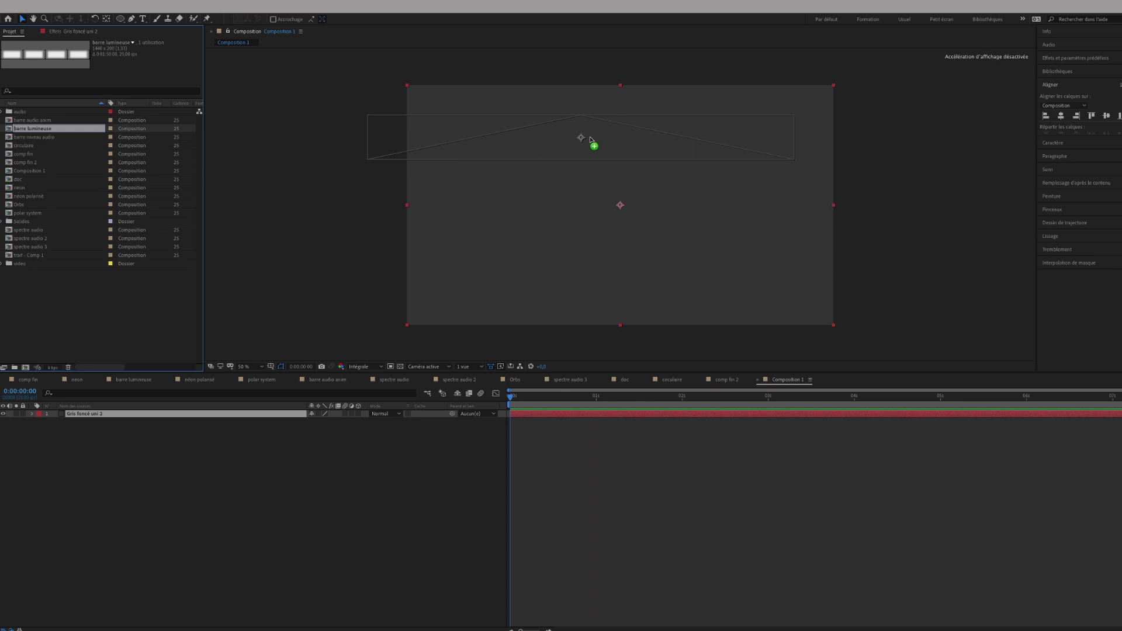
{"action": "left_click_drag", "start_coordinate": [36, 131], "coordinate": [612, 133]}
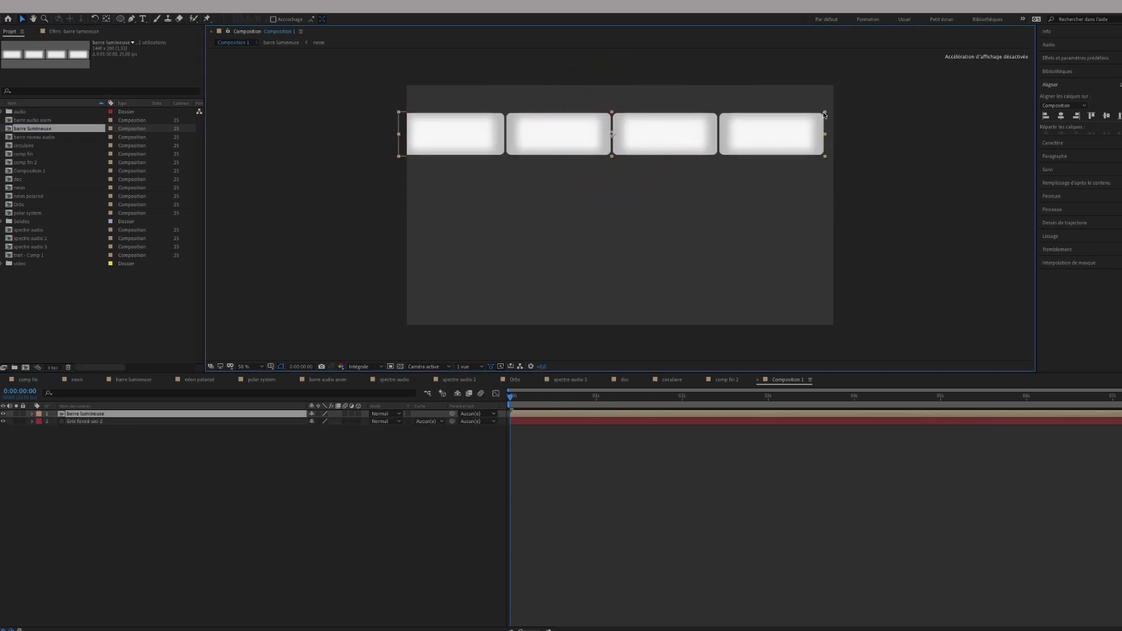
{"action": "left_click_drag", "start_coordinate": [824, 112], "coordinate": [685, 127]}
{"action": "mouse_move", "coordinate": [756, 126]}
{"action": "left_mouse_down"}
{"action": "mouse_move", "coordinate": [613, 122]}
{"action": "mouse_move", "coordinate": [570, 103]}
{"action": "left_mouse_up"}
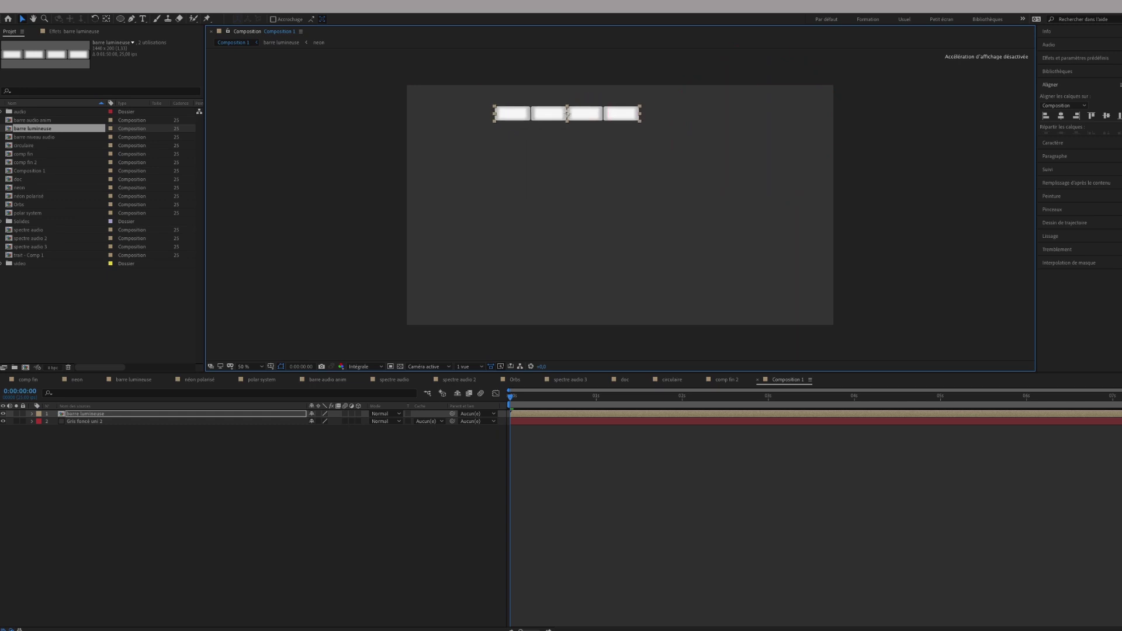
Step: Find the néon polarisé composition in the project and add the ring to Composition 1
{"action": "left_click", "coordinate": [27, 149]}
{"action": "left_click", "coordinate": [33, 138]}
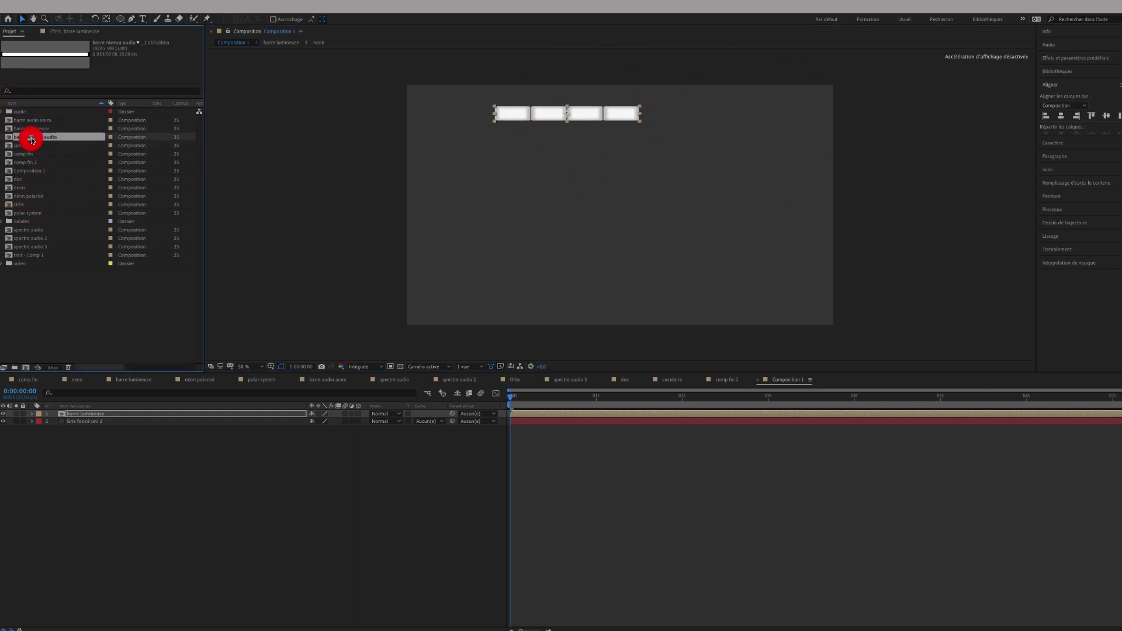
{"action": "left_click", "coordinate": [34, 121]}
{"action": "left_click", "coordinate": [26, 112]}
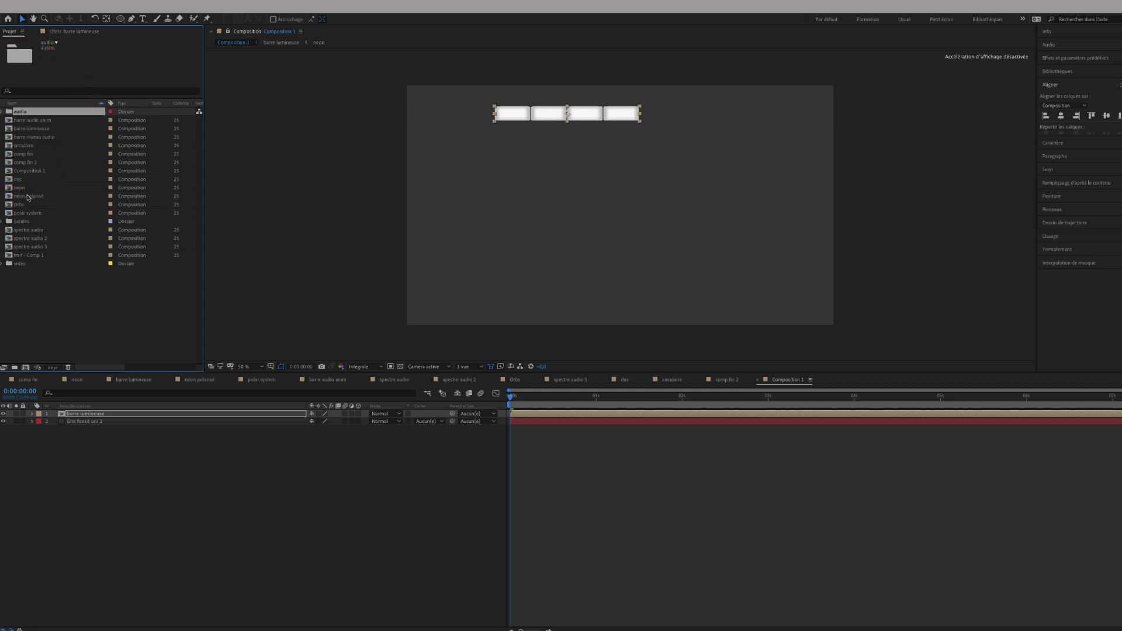
{"action": "left_click", "coordinate": [28, 197]}
{"action": "left_click", "coordinate": [27, 188]}
{"action": "left_click", "coordinate": [31, 196]}
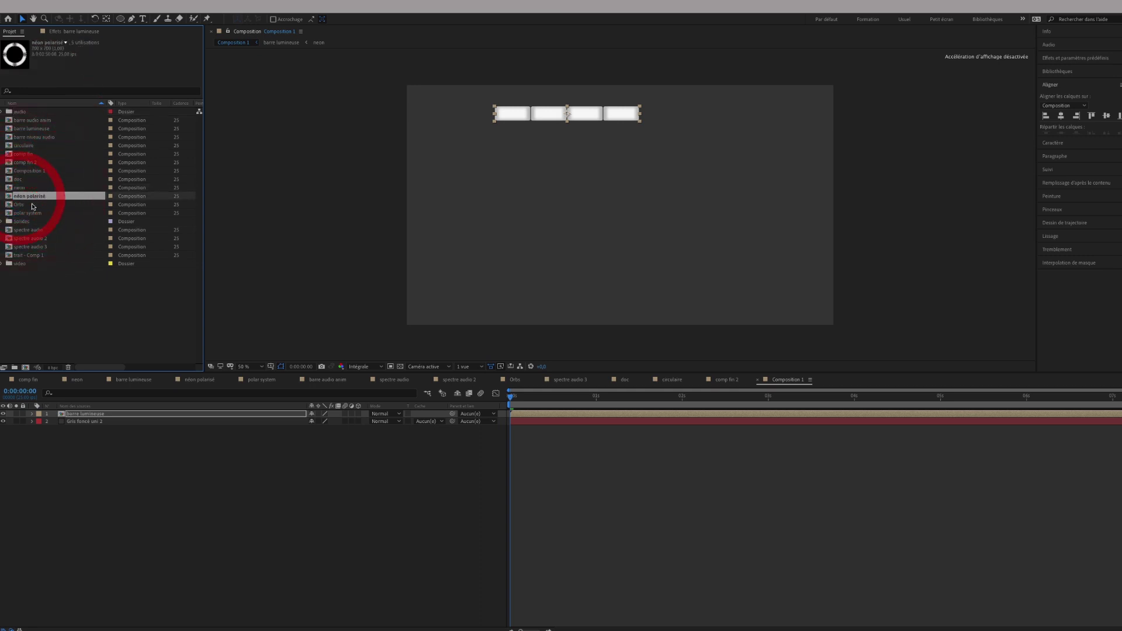
{"action": "left_click_drag", "start_coordinate": [30, 196], "coordinate": [546, 237]}
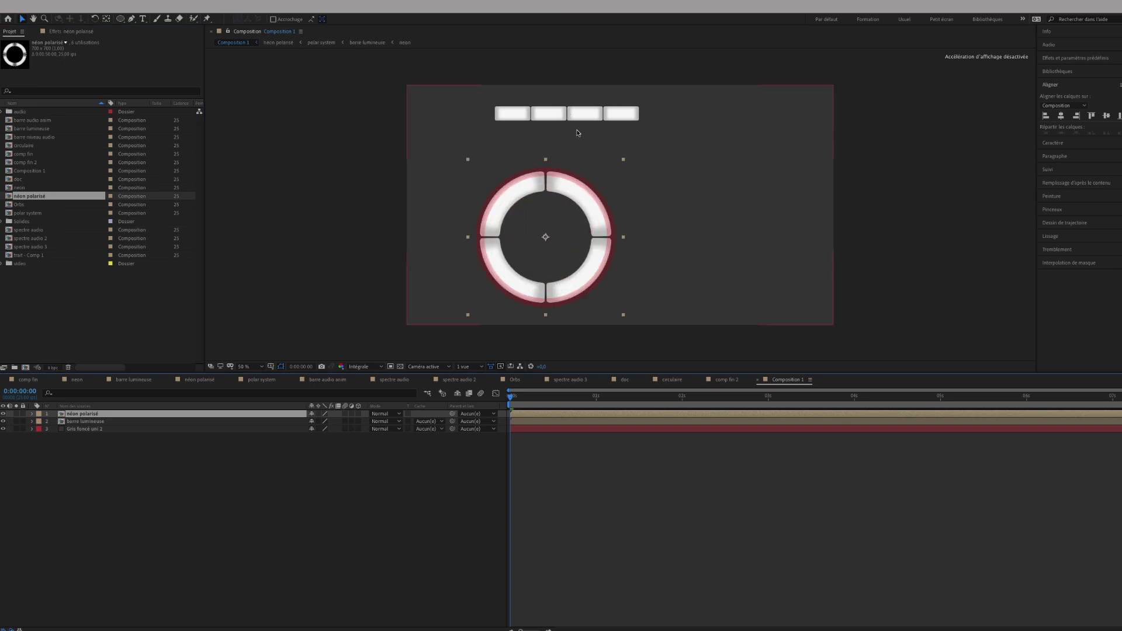
Step: Shift the bars slightly left and bring the bars and ring closer together vertically
{"action": "mouse_move", "coordinate": [562, 121]}
{"action": "left_mouse_down"}
{"action": "mouse_move", "coordinate": [541, 122]}
{"action": "mouse_move", "coordinate": [540, 136]}
{"action": "left_mouse_up"}
{"action": "left_click_drag", "start_coordinate": [560, 189], "coordinate": [559, 175]}
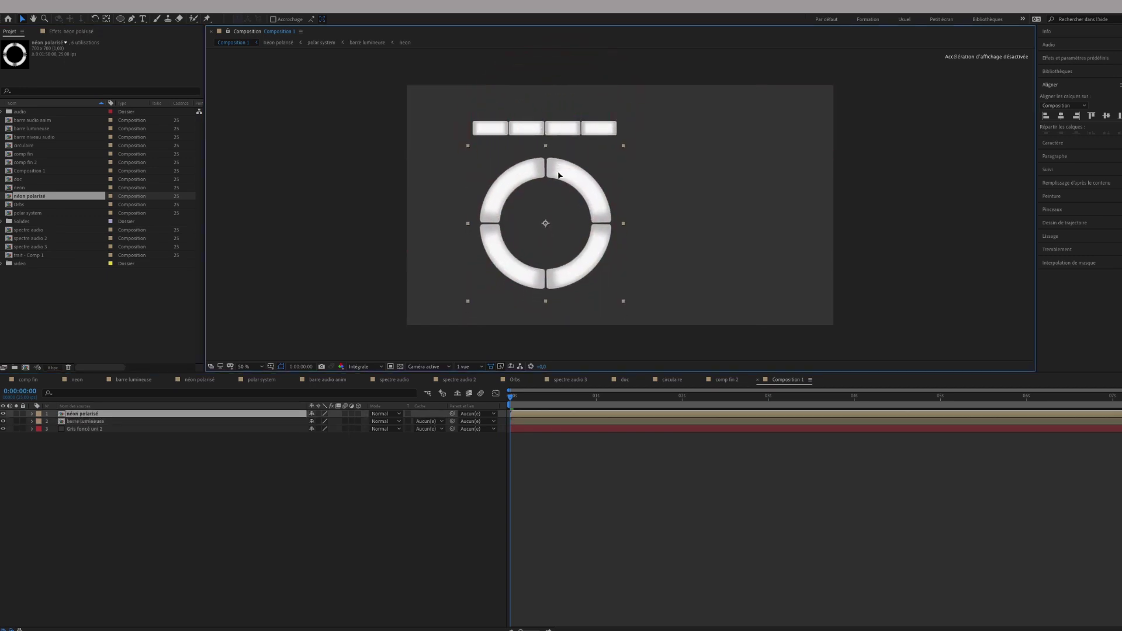
{"action": "left_click", "coordinate": [75, 31]}
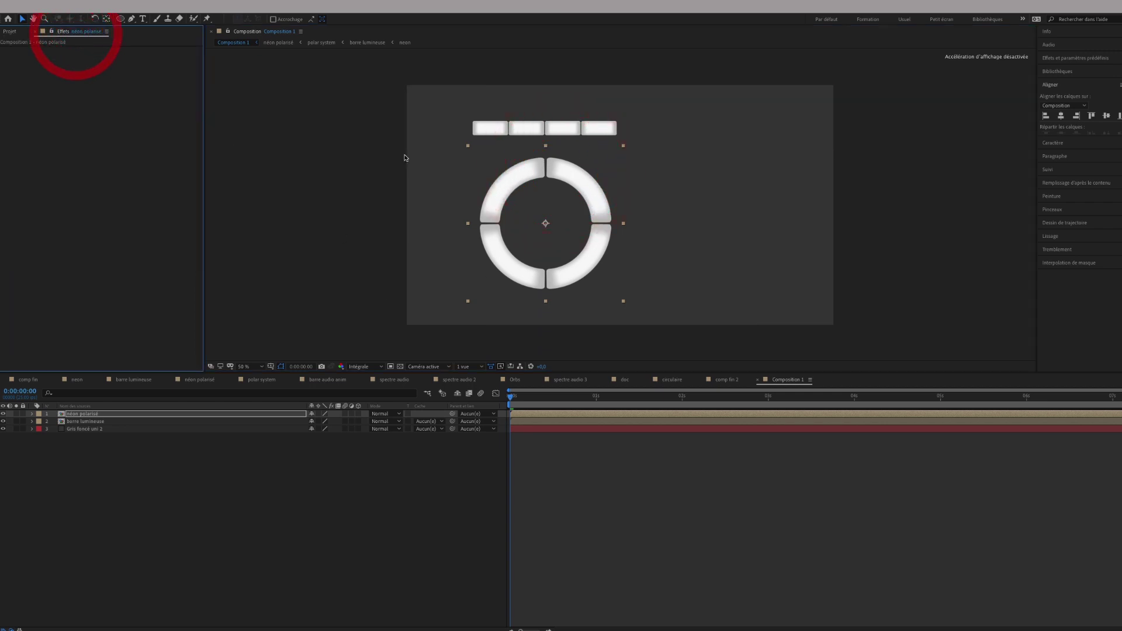
{"action": "left_click", "coordinate": [10, 31]}
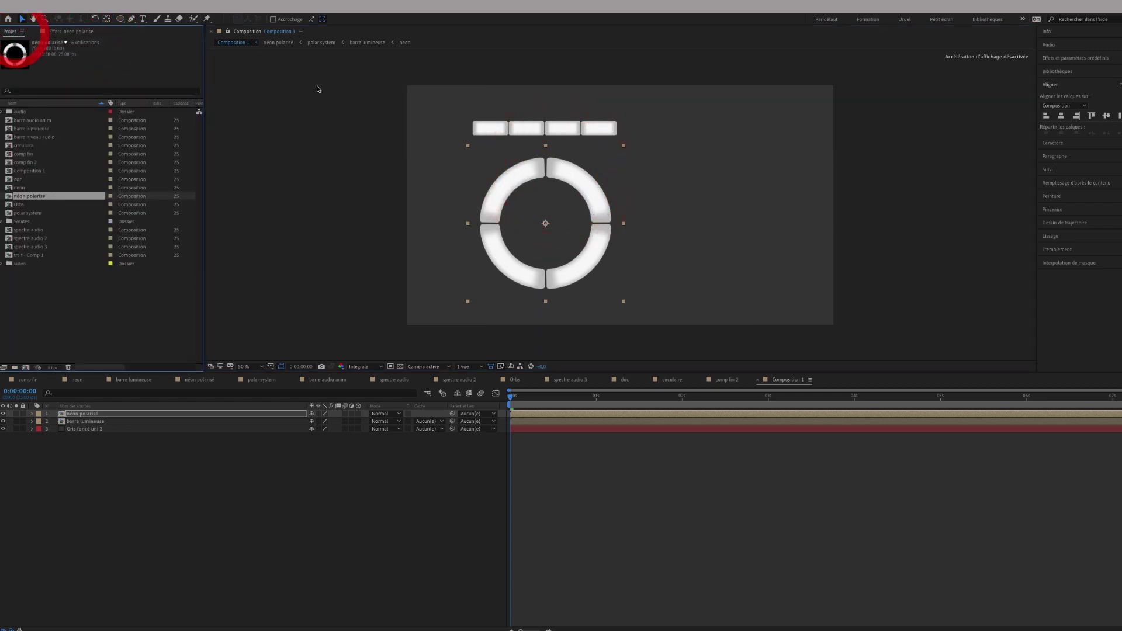
{"action": "double_click", "coordinate": [532, 176]}
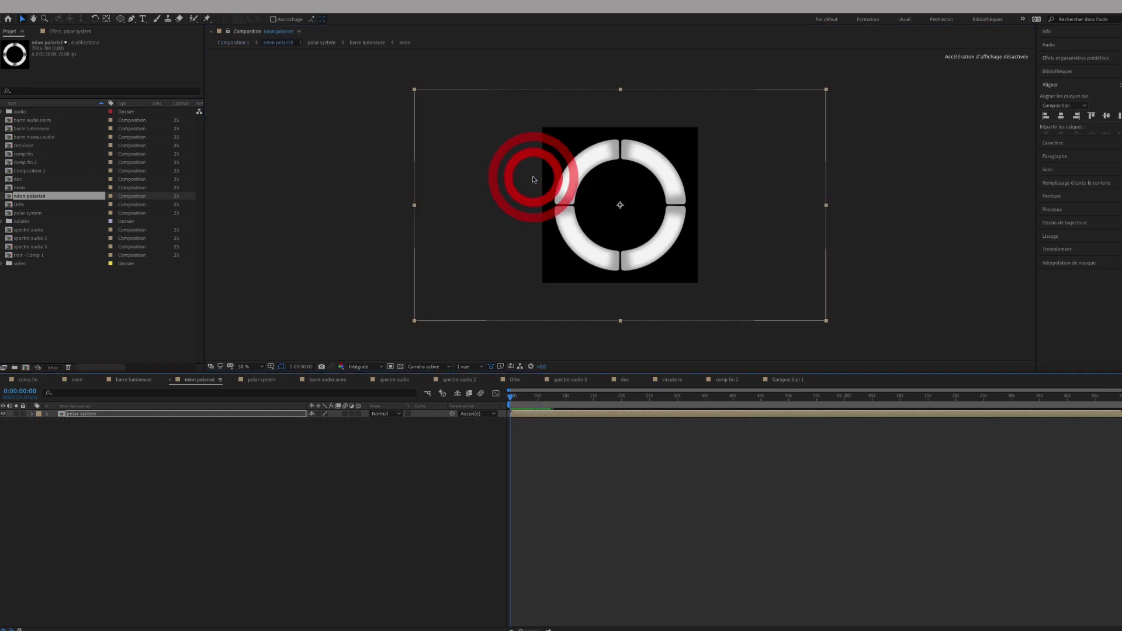
{"action": "left_click", "coordinate": [116, 414]}
{"action": "left_click", "coordinate": [70, 31]}
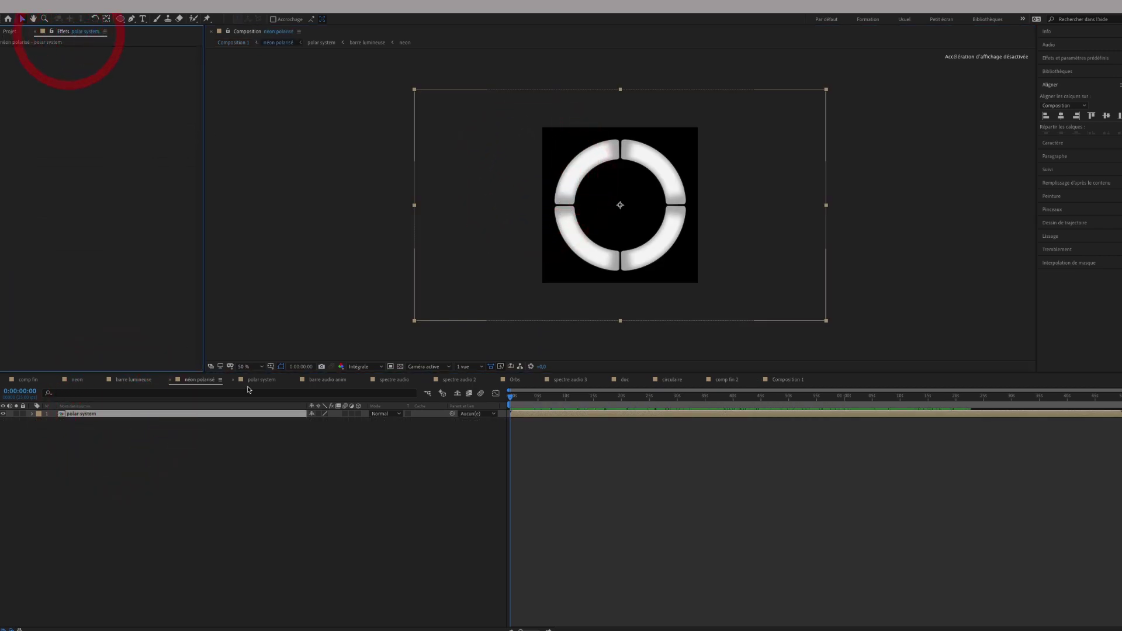
{"action": "double_click", "coordinate": [89, 413]}
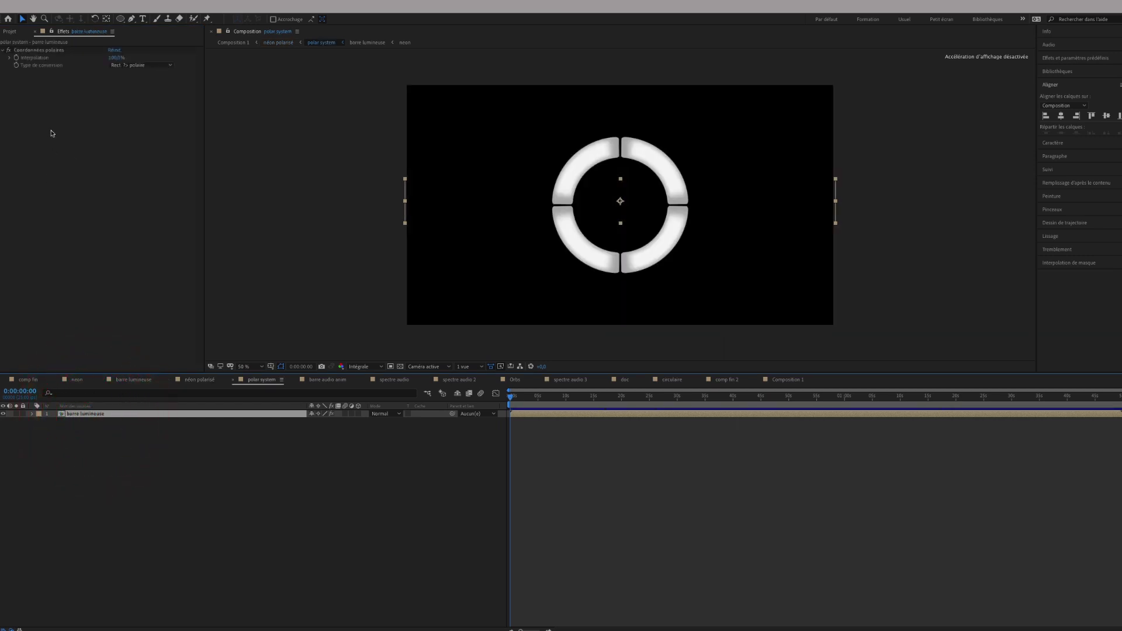
{"action": "left_click", "coordinate": [93, 414]}
{"action": "left_click", "coordinate": [185, 380]}
{"action": "left_click", "coordinate": [149, 380]}
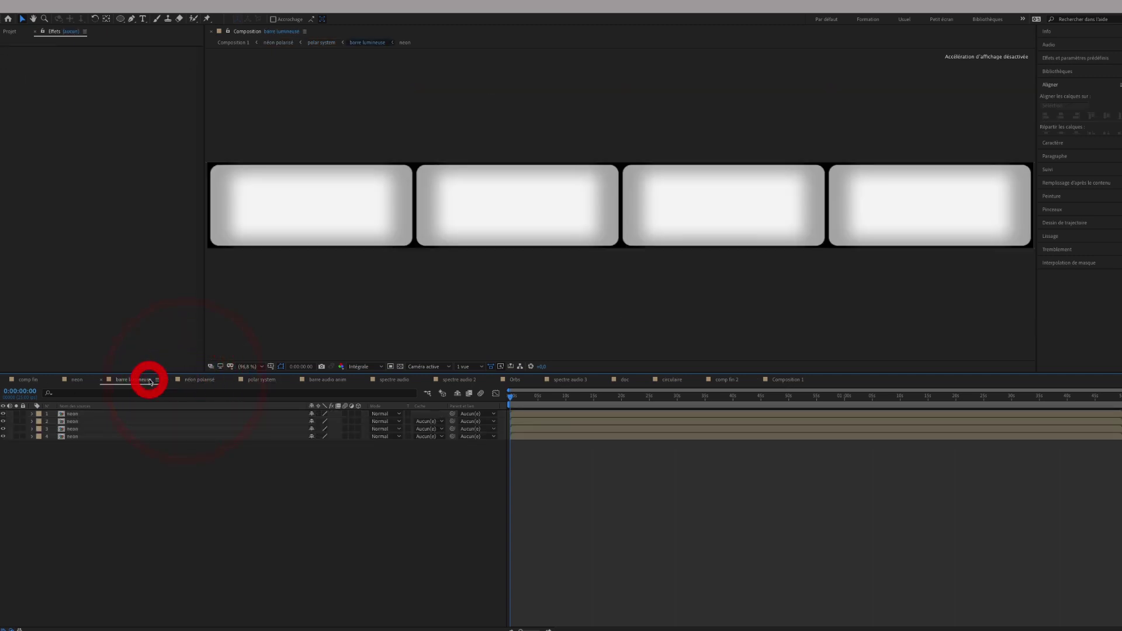
{"action": "left_click", "coordinate": [74, 380]}
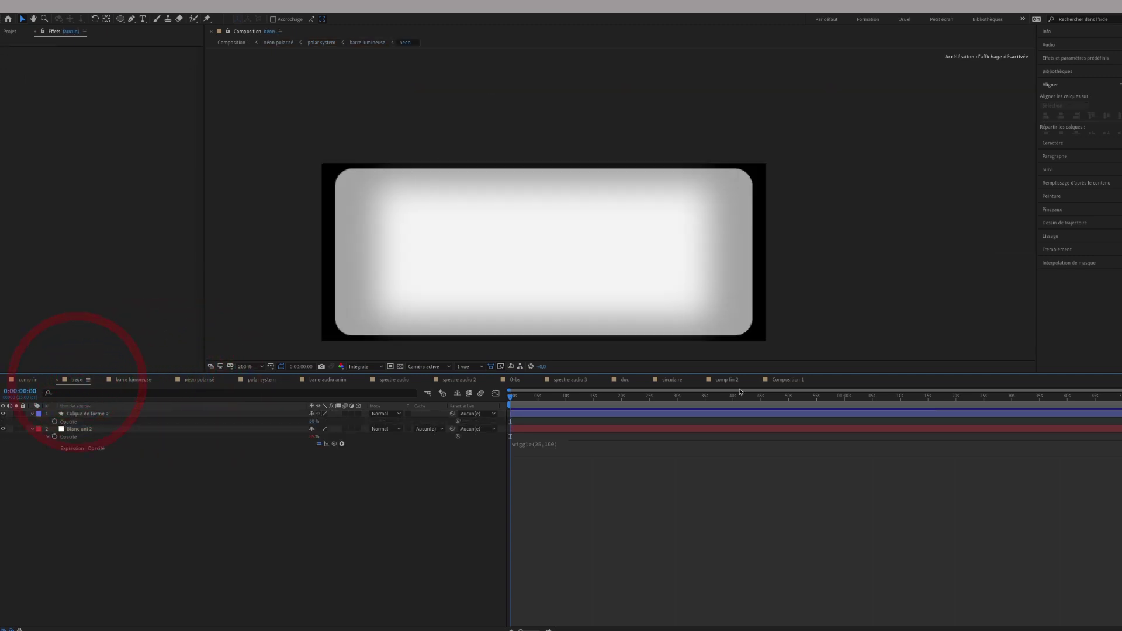
{"action": "left_click", "coordinate": [788, 380]}
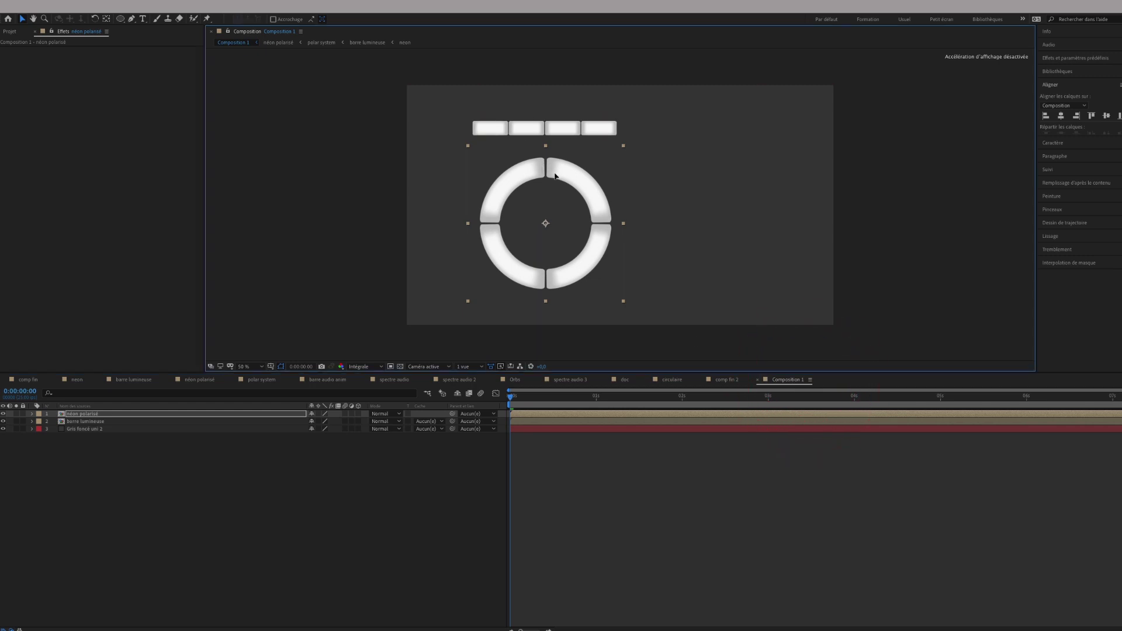
Step: Make all three layers 3D and split the viewer into top and camera views
{"action": "left_click_drag", "start_coordinate": [552, 173], "coordinate": [547, 174]}
{"action": "left_click_drag", "start_coordinate": [358, 414], "coordinate": [358, 429]}
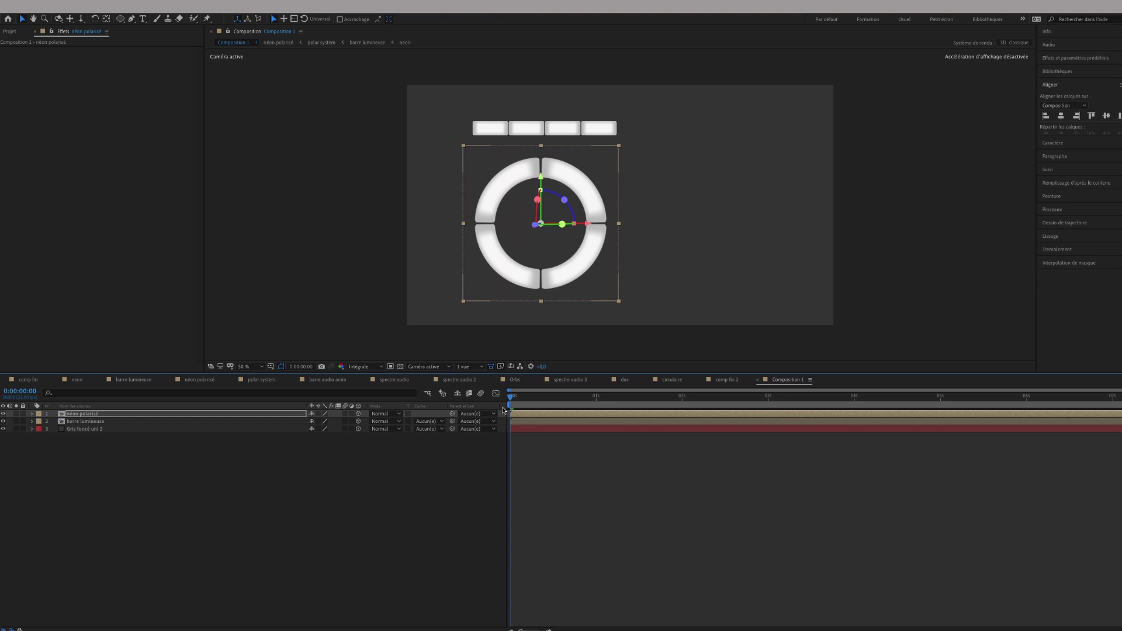
{"action": "left_click", "coordinate": [481, 367]}
{"action": "left_click", "coordinate": [479, 368]}
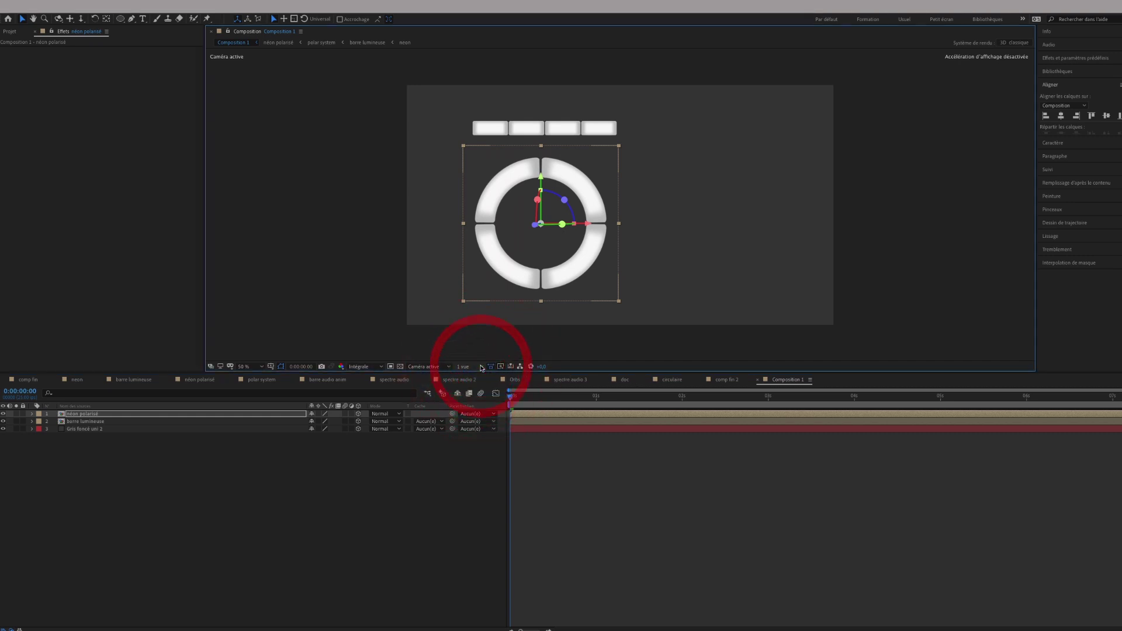
{"action": "left_click", "coordinate": [482, 367]}
{"action": "left_click", "coordinate": [484, 385]}
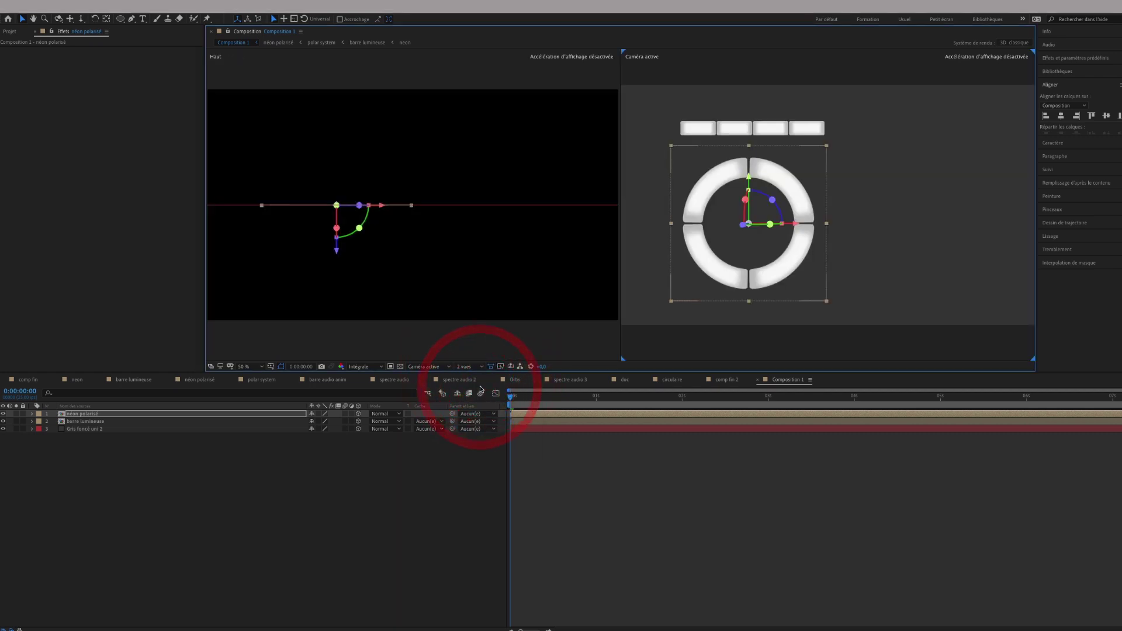
Step: Push the néon polarisé ring slightly back along its depth axis
{"action": "left_click", "coordinate": [692, 453]}
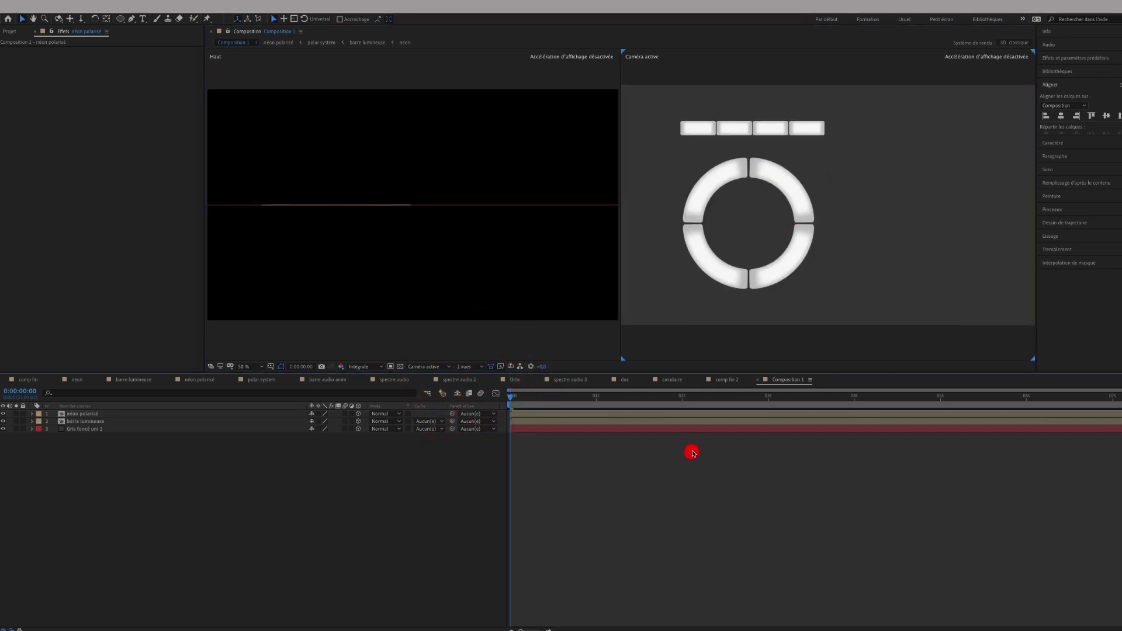
{"action": "left_click", "coordinate": [704, 249]}
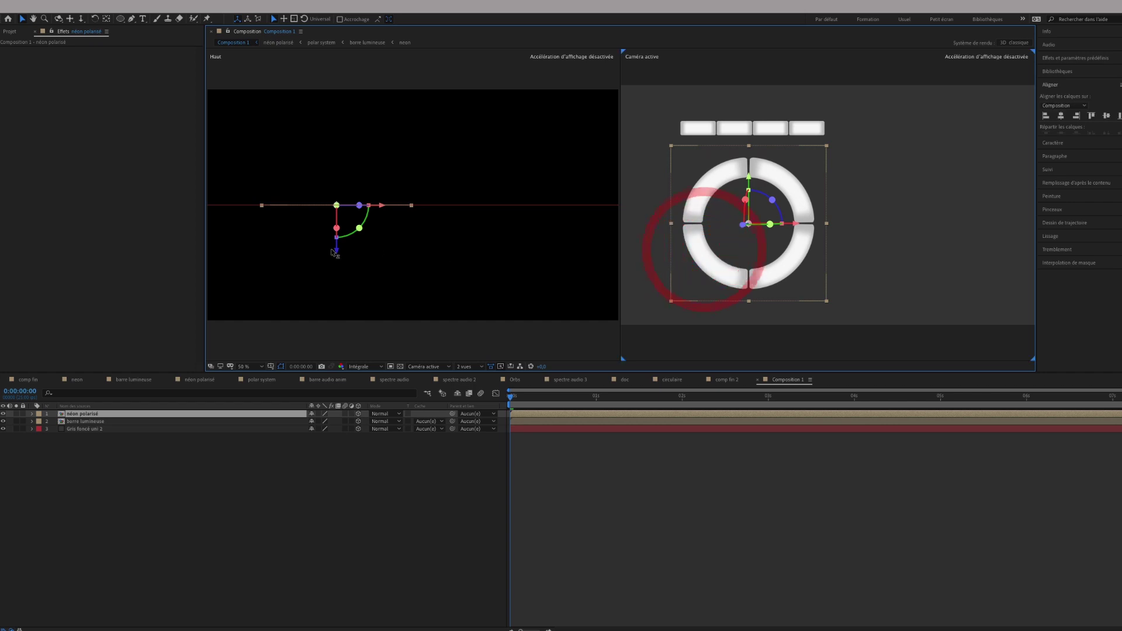
{"action": "left_click_drag", "start_coordinate": [336, 251], "coordinate": [337, 264]}
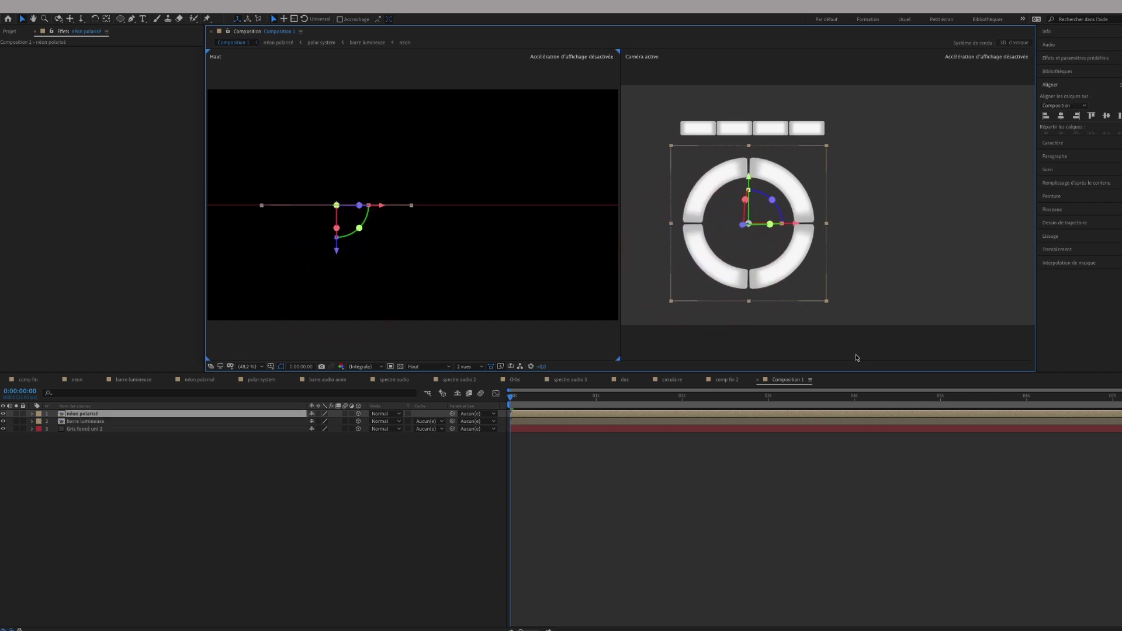
{"action": "left_click", "coordinate": [882, 295]}
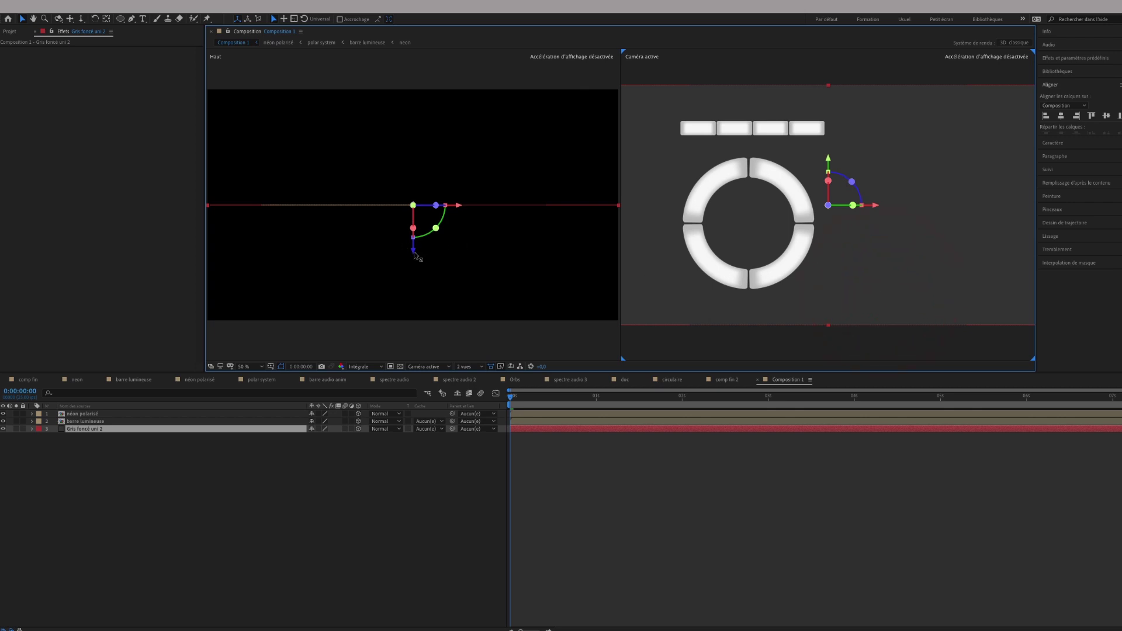
Step: Push the Gris foncé uni 2 solid back in depth and scale it to 123%
{"action": "left_click_drag", "start_coordinate": [413, 251], "coordinate": [398, 140]}
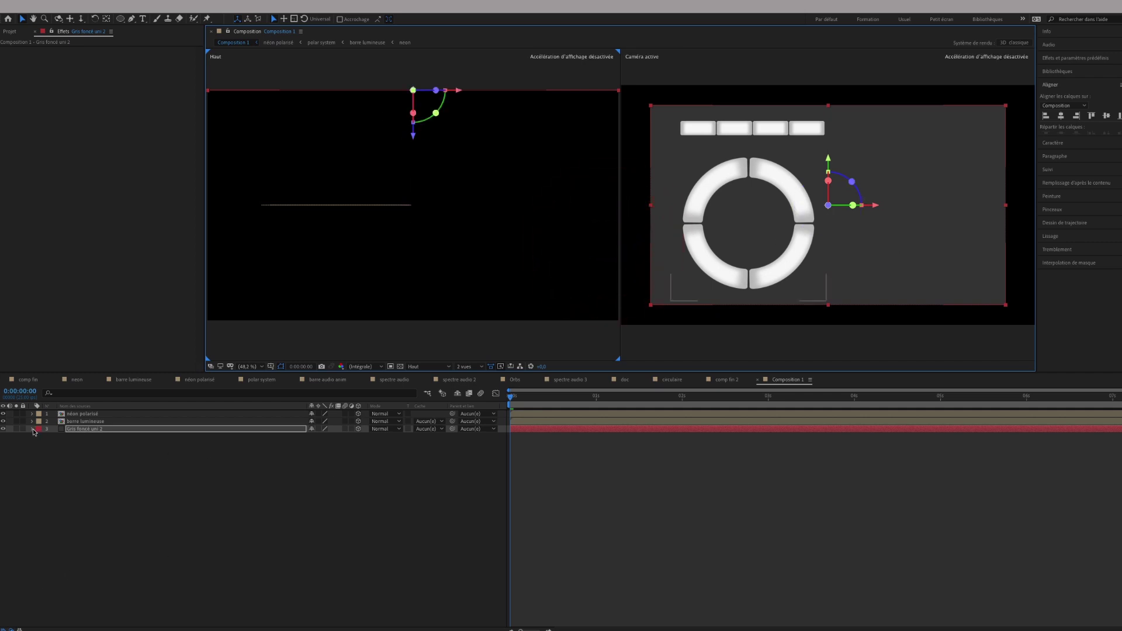
{"action": "key", "text": "s"}
{"action": "left_click_drag", "start_coordinate": [349, 441], "coordinate": [359, 436]}
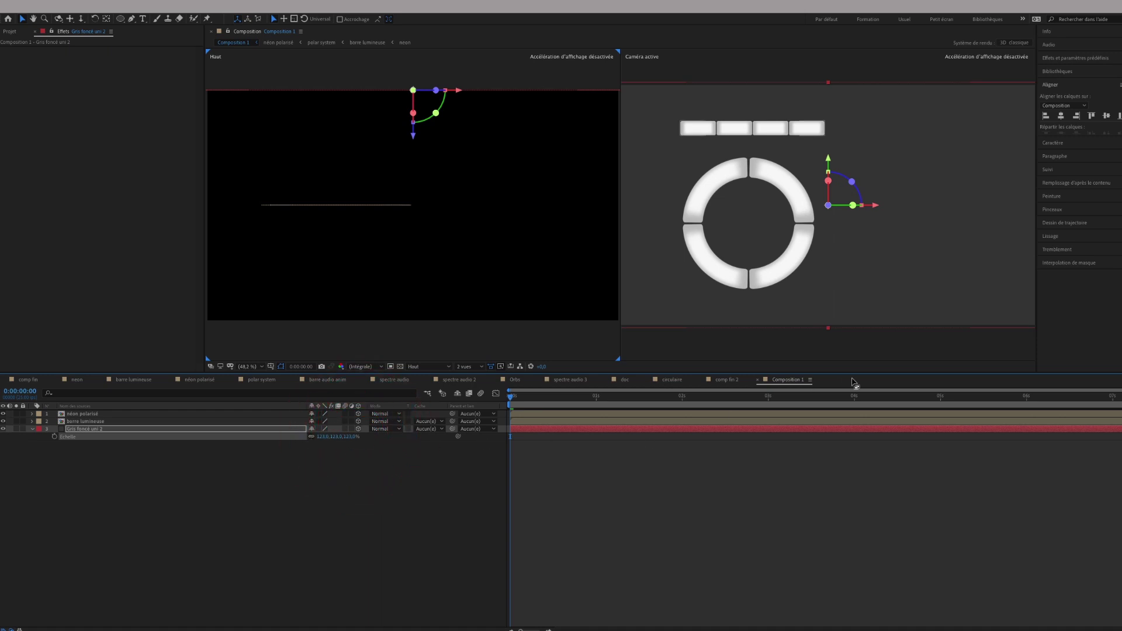
{"action": "left_click", "coordinate": [727, 503]}
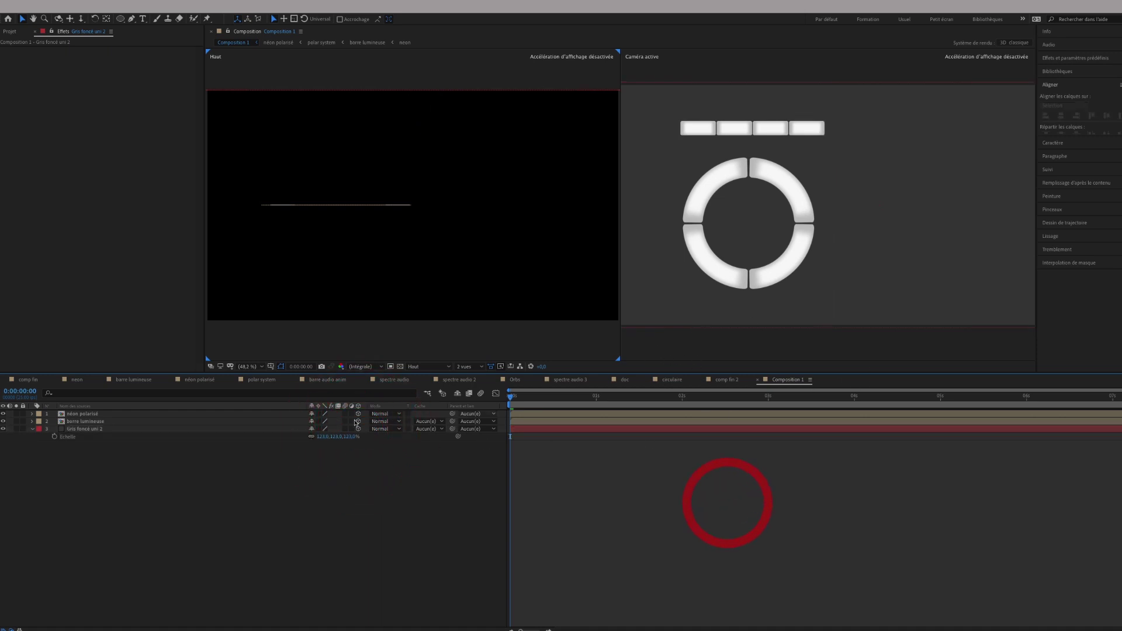
Step: Create Point Lumière 1 as a Ponctuelle light with Projeter une ombre enabled
{"action": "right_click", "coordinate": [124, 477]}
{"action": "mouse_move", "coordinate": [152, 482]}
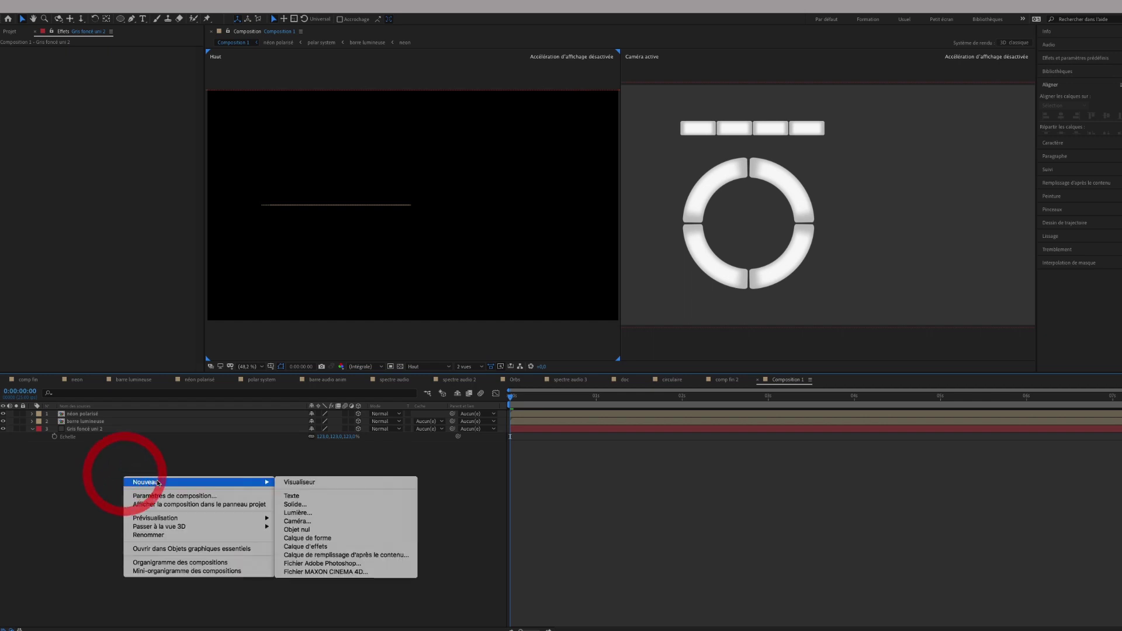
{"action": "left_click", "coordinate": [356, 513]}
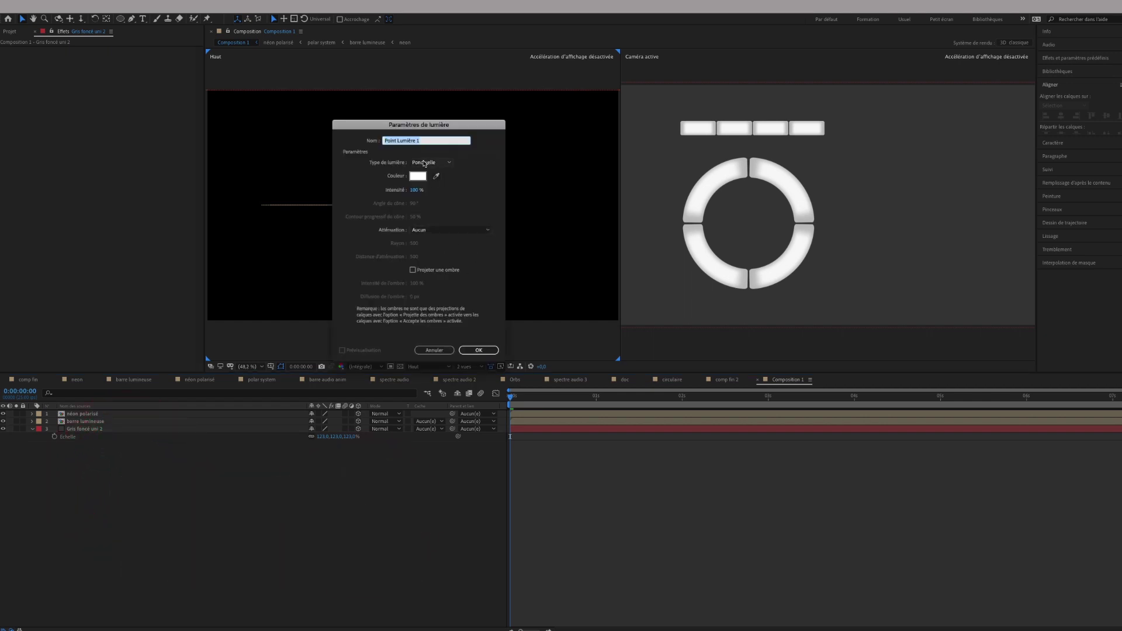
{"action": "left_click", "coordinate": [426, 164]}
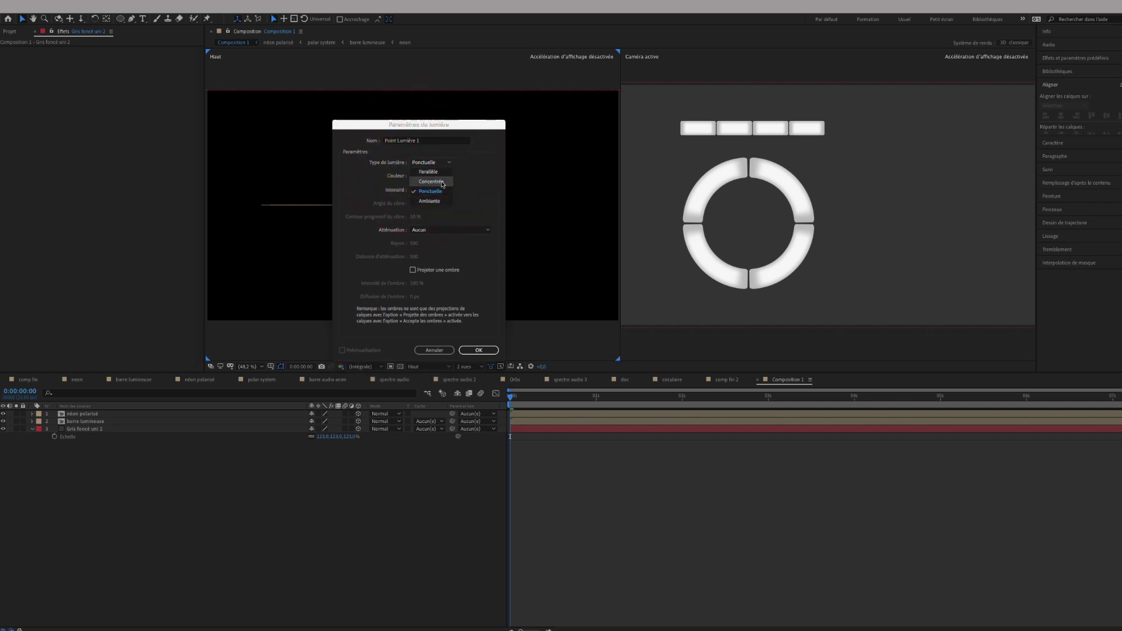
{"action": "left_click", "coordinate": [491, 331]}
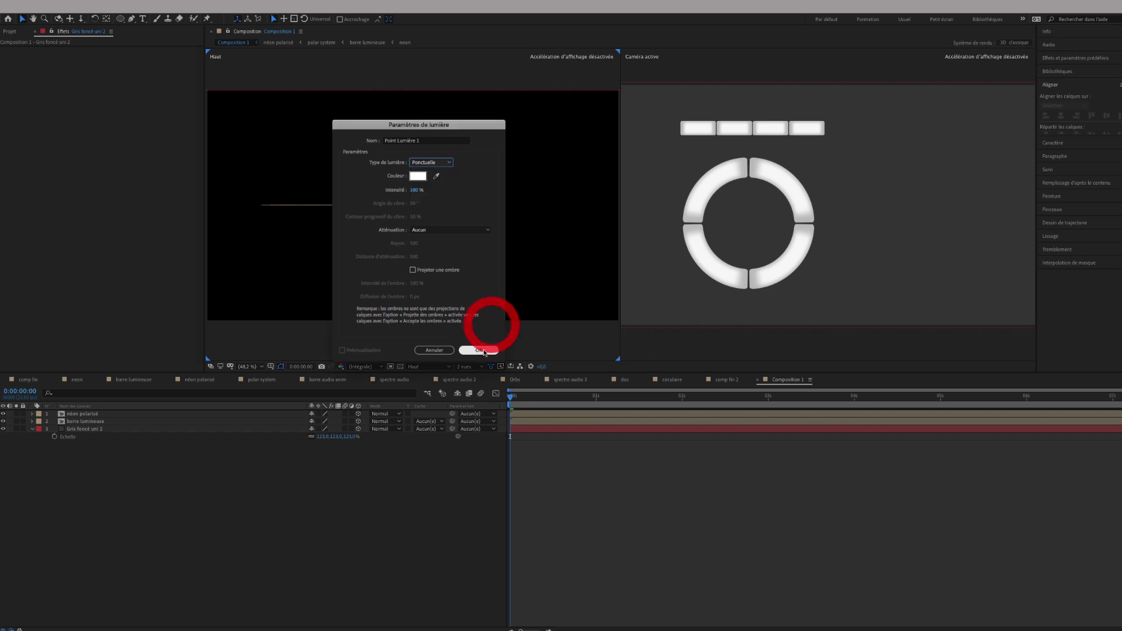
{"action": "left_click", "coordinate": [413, 271]}
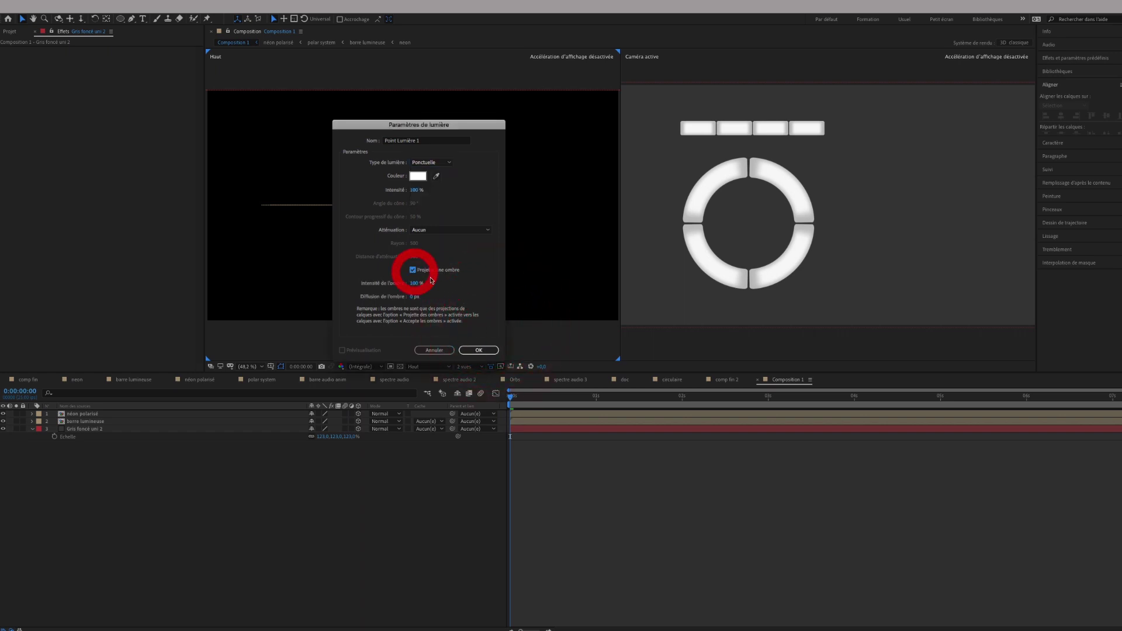
{"action": "left_click", "coordinate": [487, 351]}
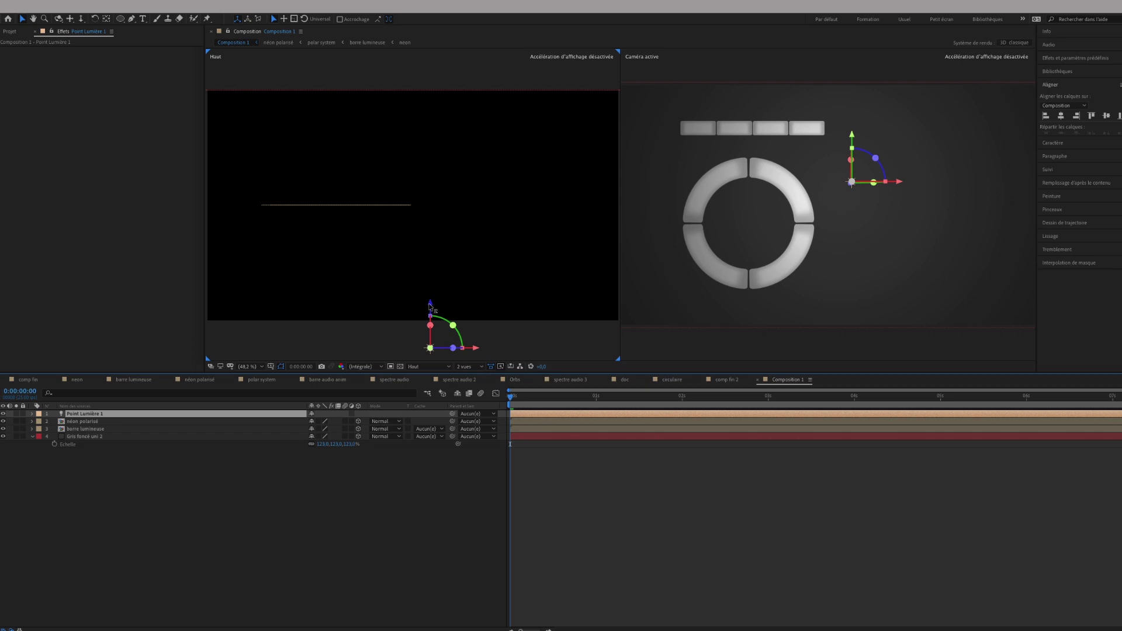
Step: Move Point Lumière 1 along its depth axis and to the right of the ring
{"action": "left_click_drag", "start_coordinate": [430, 305], "coordinate": [430, 291]}
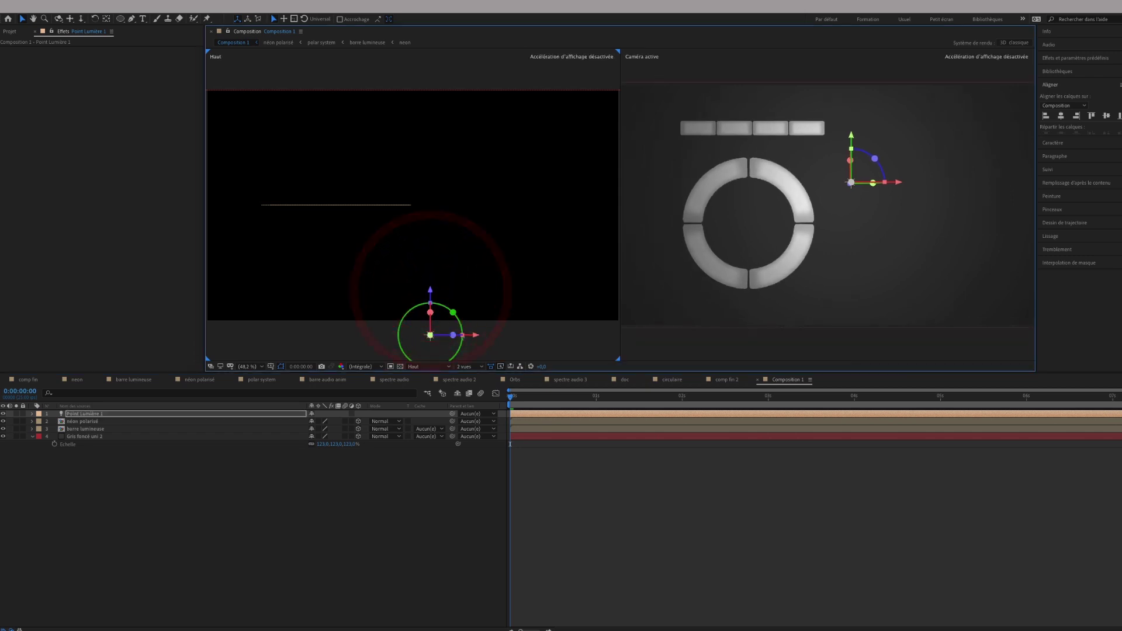
{"action": "left_click_drag", "start_coordinate": [483, 337], "coordinate": [537, 336]}
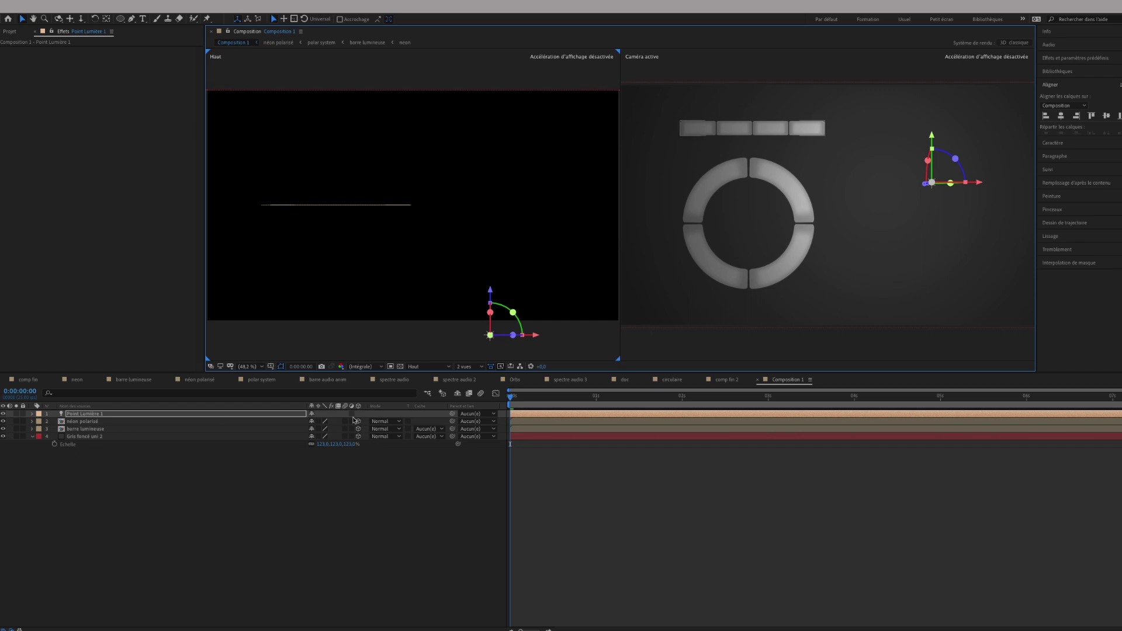
{"action": "left_click", "coordinate": [83, 422]}
{"action": "left_click", "coordinate": [83, 429]}
{"action": "left_click", "coordinate": [84, 436]}
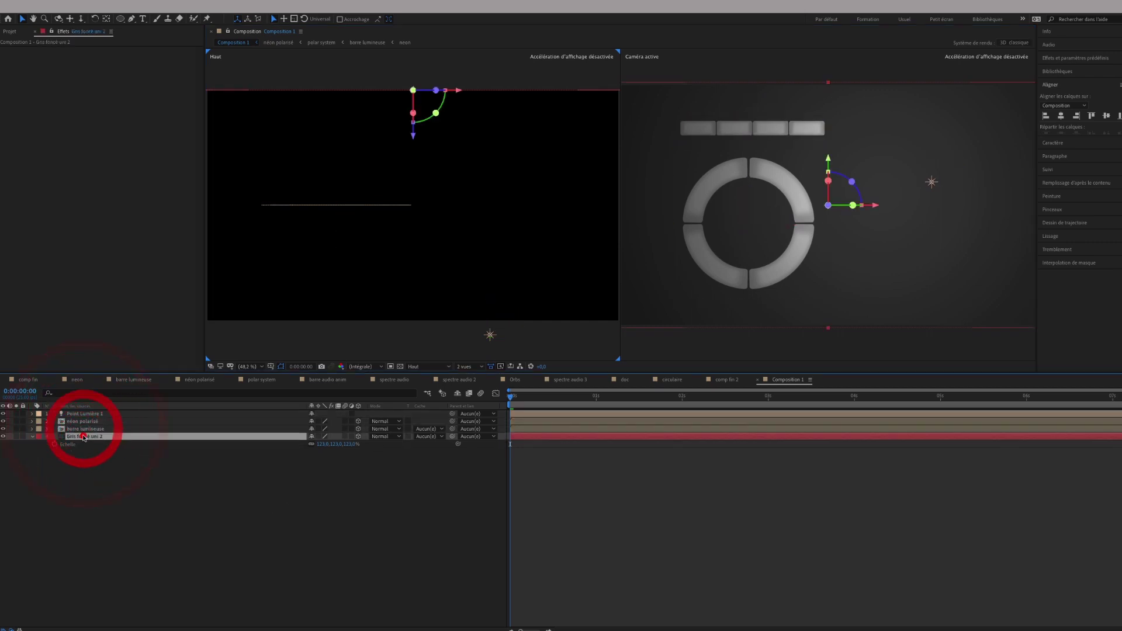
Step: Expand the property groups of néon polarisé, barre lumineuse and Gris foncé uni 2
{"action": "left_click", "coordinate": [32, 429]}
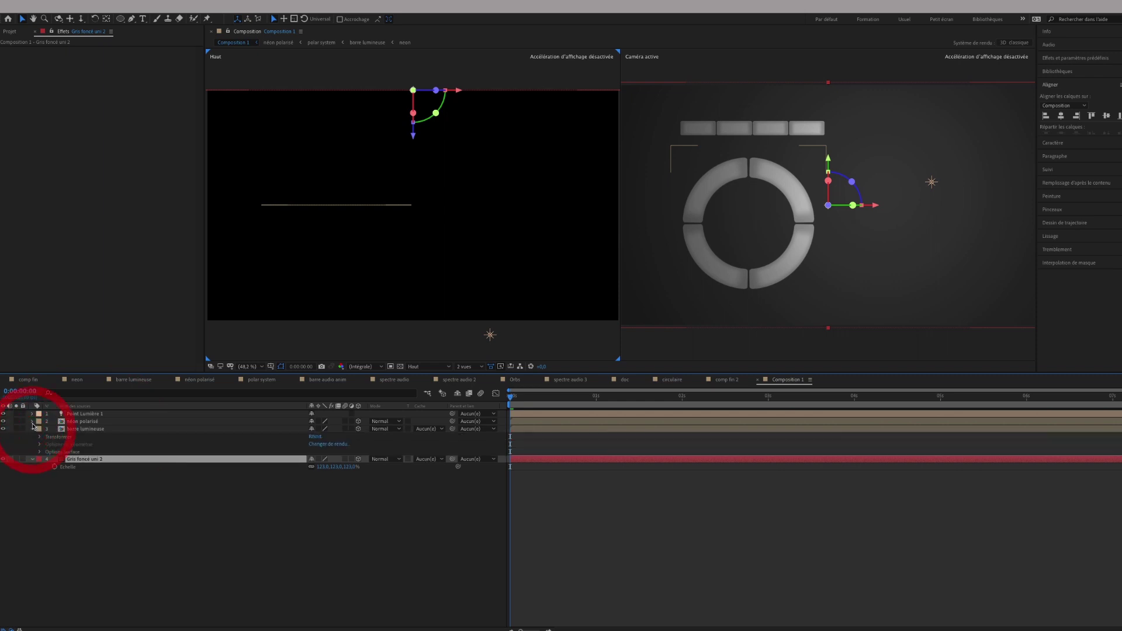
{"action": "left_click", "coordinate": [32, 421]}
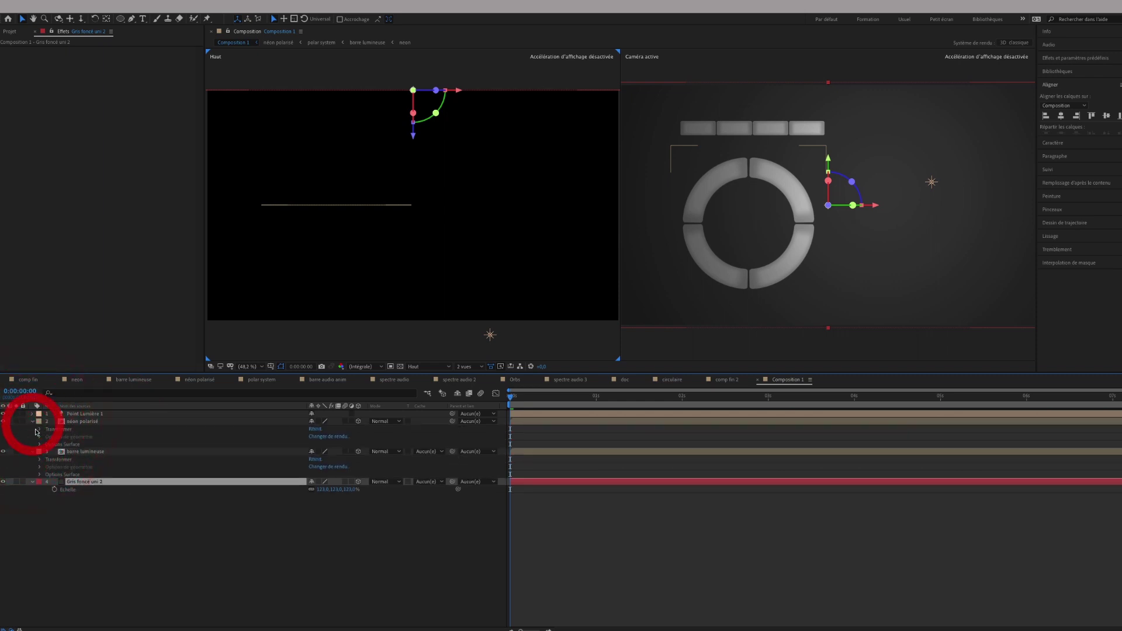
{"action": "left_click", "coordinate": [33, 482]}
{"action": "left_click", "coordinate": [33, 482]}
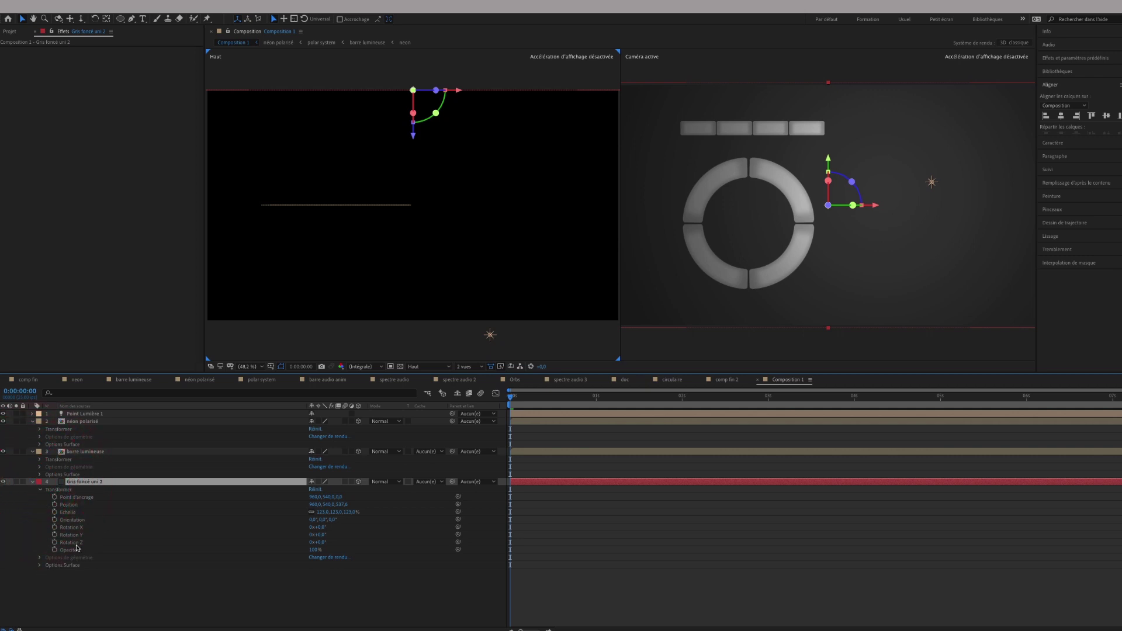
{"action": "left_click", "coordinate": [80, 452]}
{"action": "left_click", "coordinate": [85, 482]}
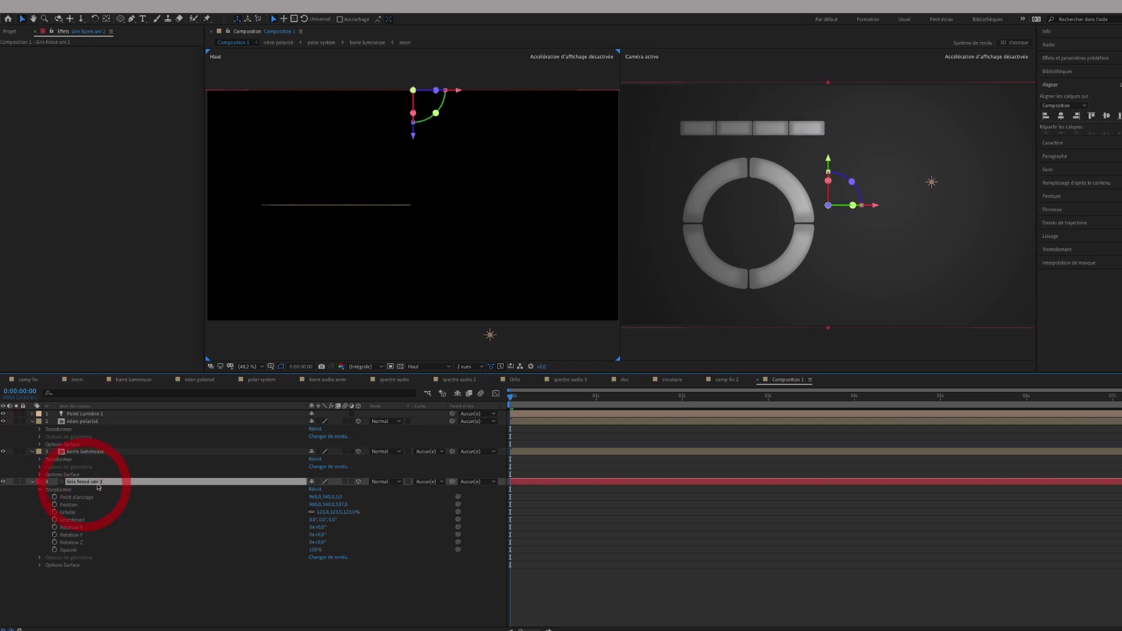
Step: Turn 3D off and back on for the Gris foncé uni 2 backdrop
{"action": "left_click", "coordinate": [88, 452]}
{"action": "left_click", "coordinate": [82, 422]}
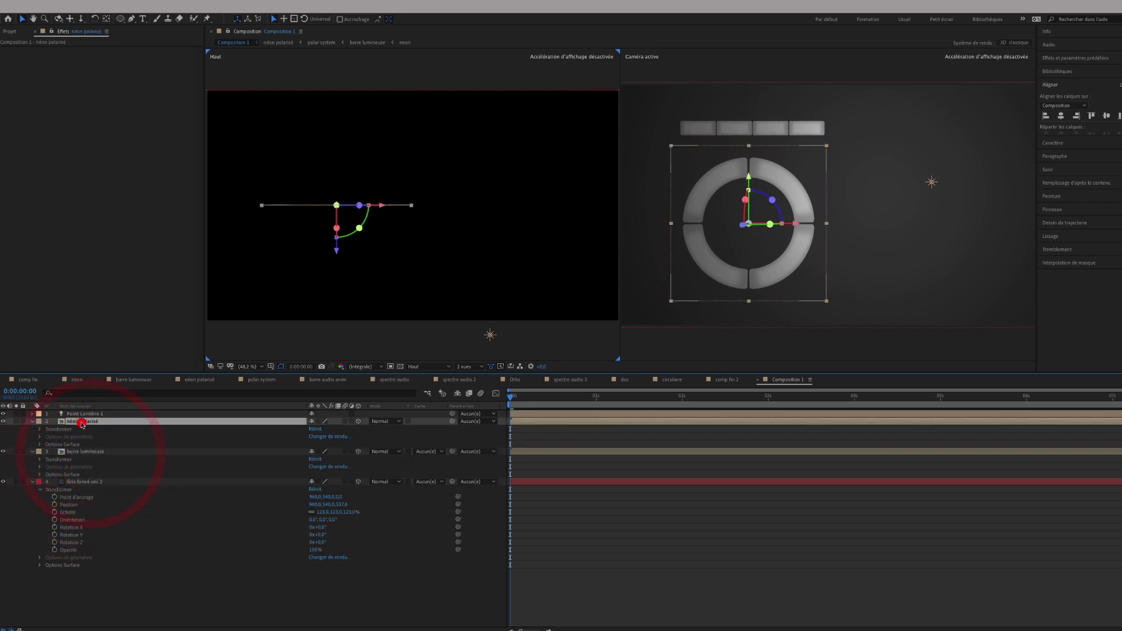
{"action": "left_click", "coordinate": [67, 565]}
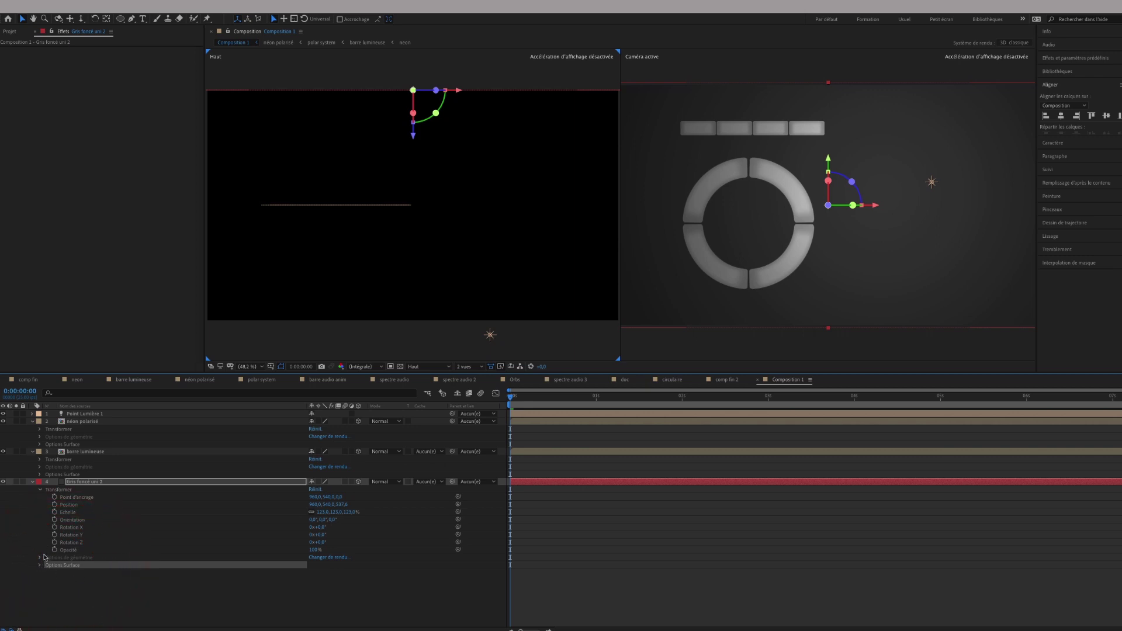
{"action": "left_click", "coordinate": [358, 482]}
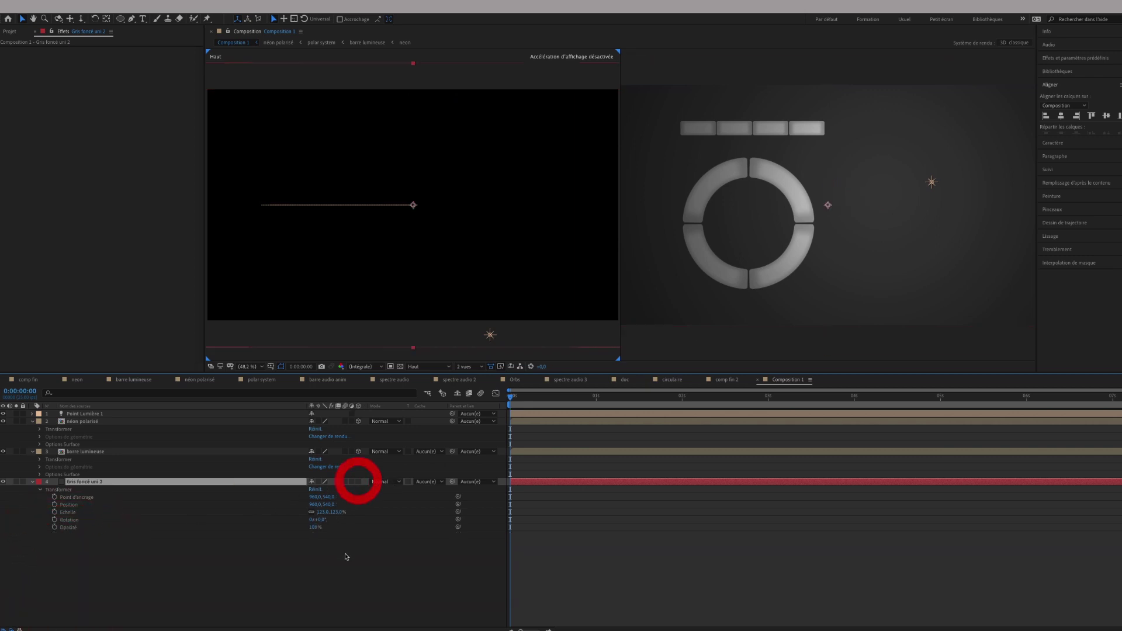
{"action": "left_click", "coordinate": [39, 490]}
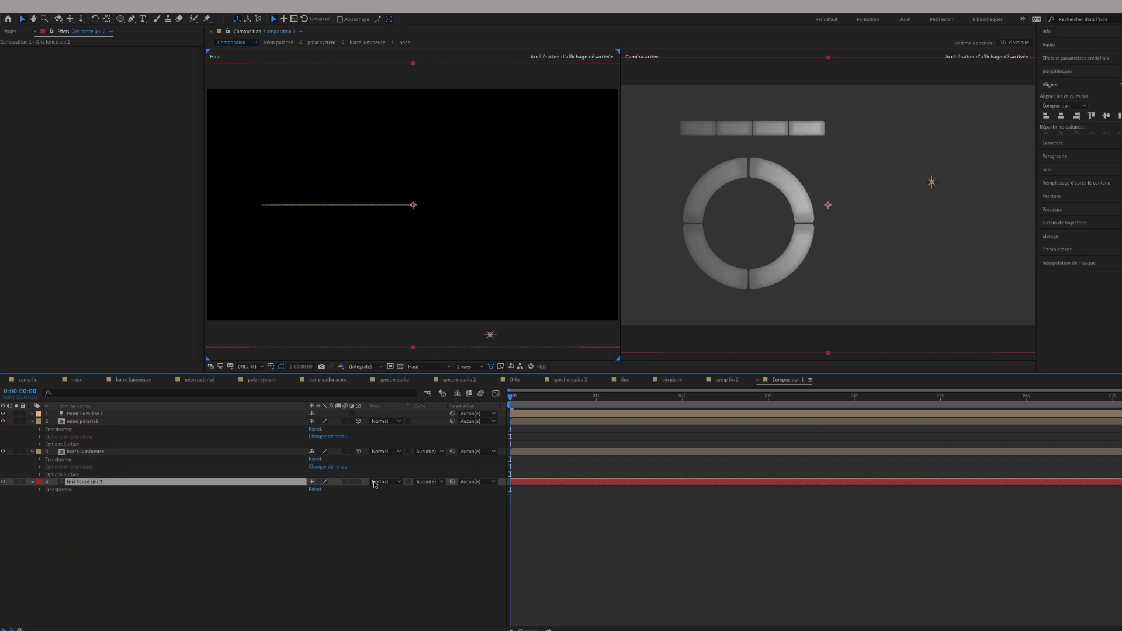
{"action": "left_click", "coordinate": [359, 482]}
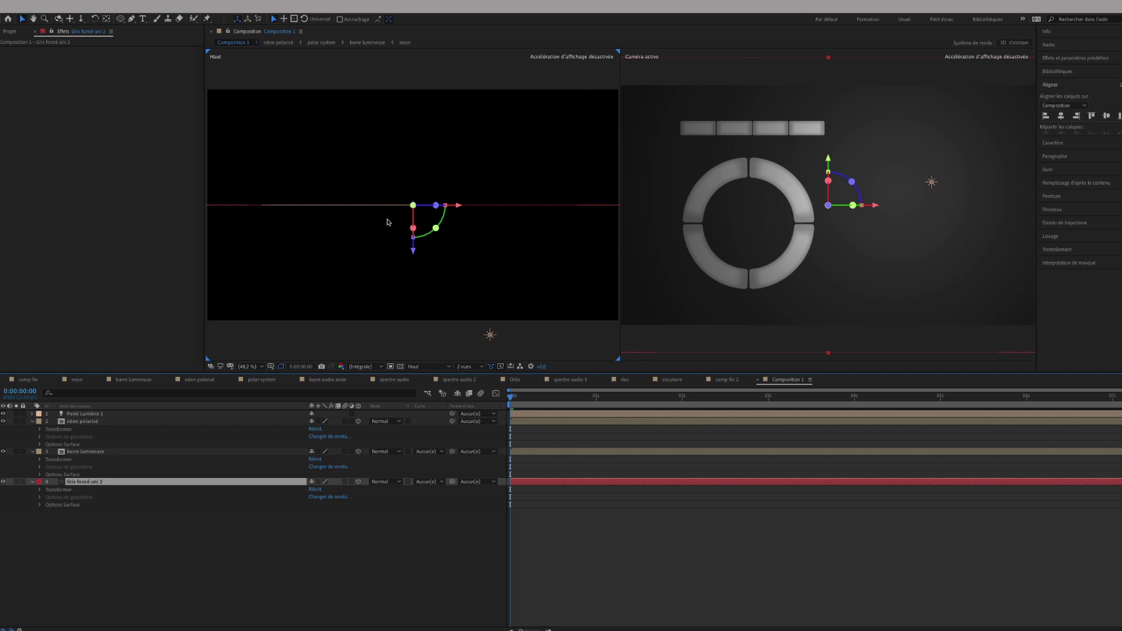
Step: Push the backdrop back to Z 535.5 and scale it to 142%
{"action": "left_click_drag", "start_coordinate": [413, 251], "coordinate": [413, 134]}
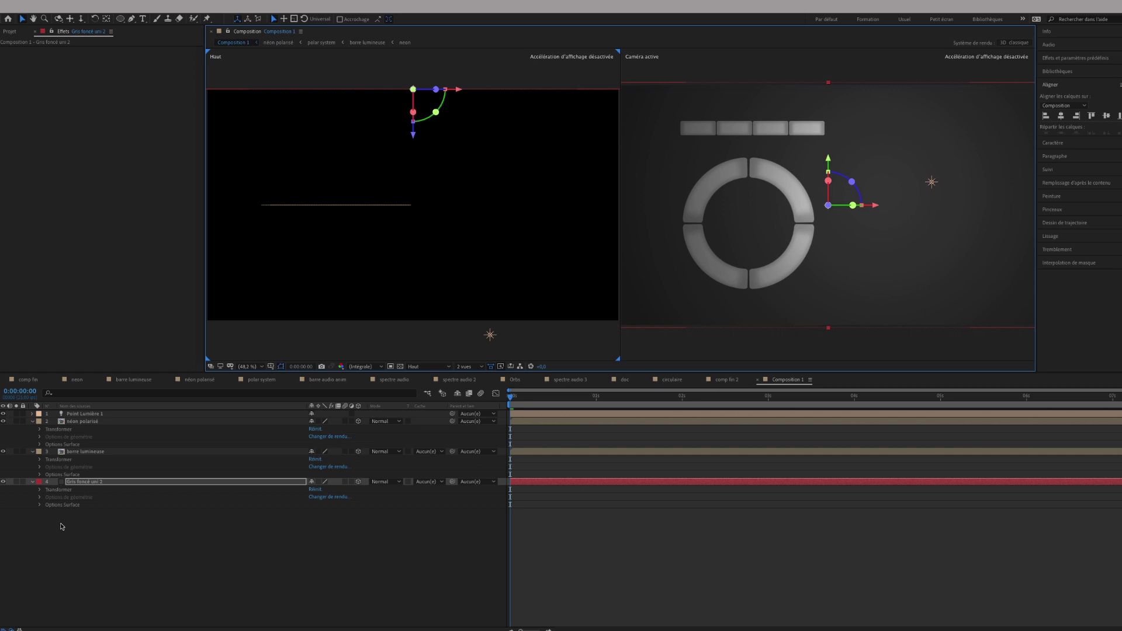
{"action": "key", "text": "s"}
{"action": "mouse_move", "coordinate": [353, 494]}
{"action": "left_mouse_down"}
{"action": "mouse_move", "coordinate": [323, 482]}
{"action": "mouse_move", "coordinate": [349, 481]}
{"action": "left_mouse_up"}
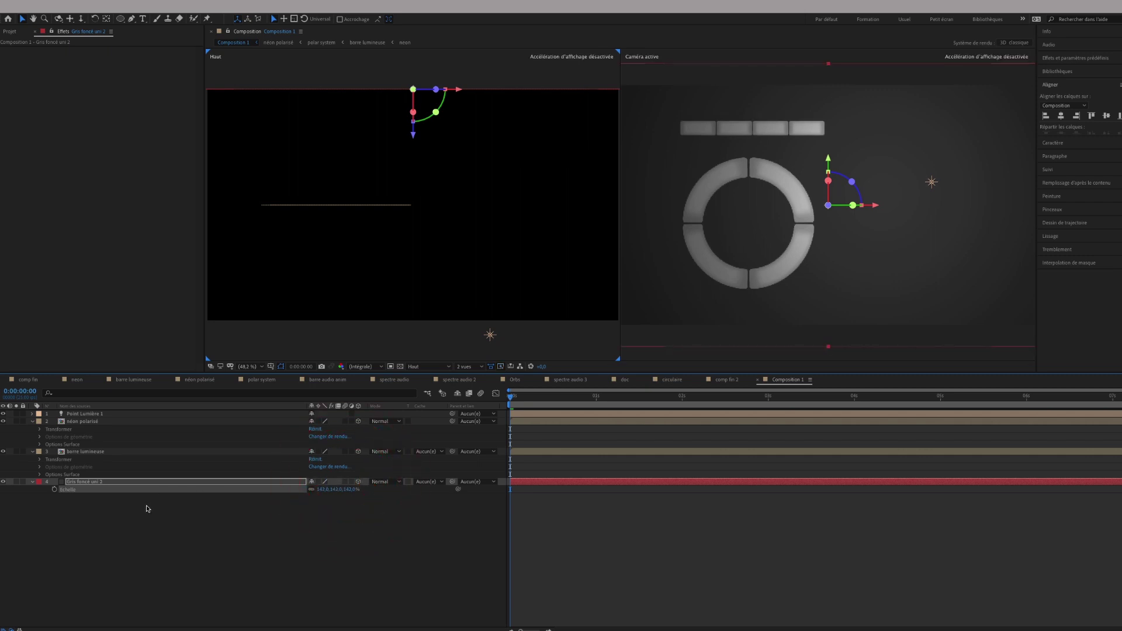
{"action": "left_click", "coordinate": [207, 513]}
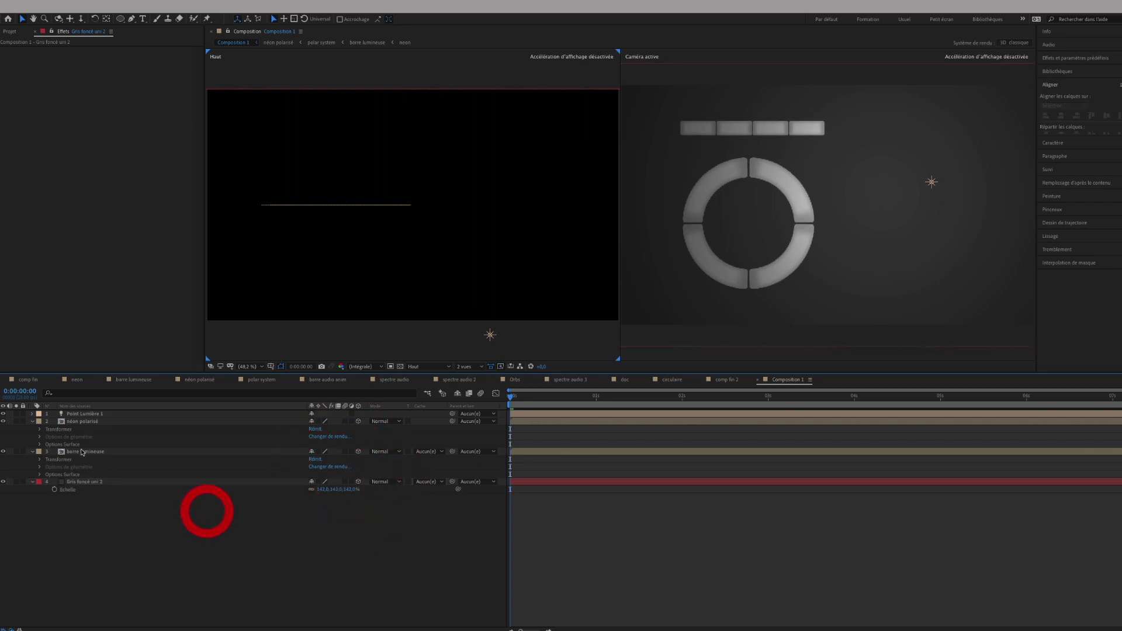
{"action": "left_click", "coordinate": [85, 481]}
{"action": "left_click", "coordinate": [32, 481]}
{"action": "left_click", "coordinate": [32, 482]}
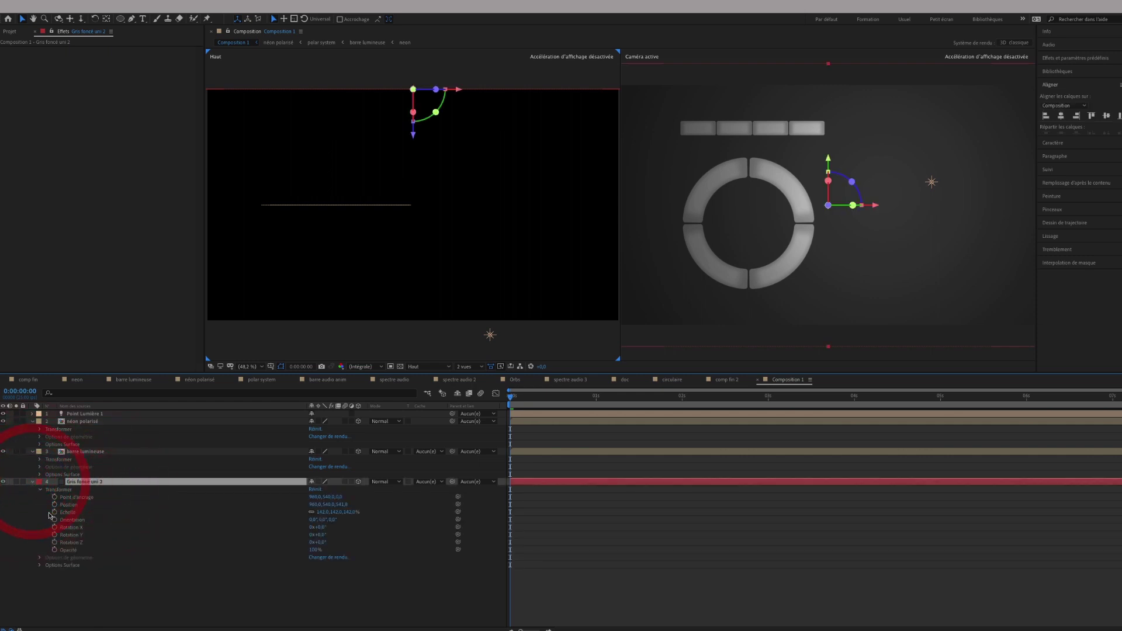
Step: Expand the backdrop's surface options and select its shadow-casting property
{"action": "left_click", "coordinate": [32, 451]}
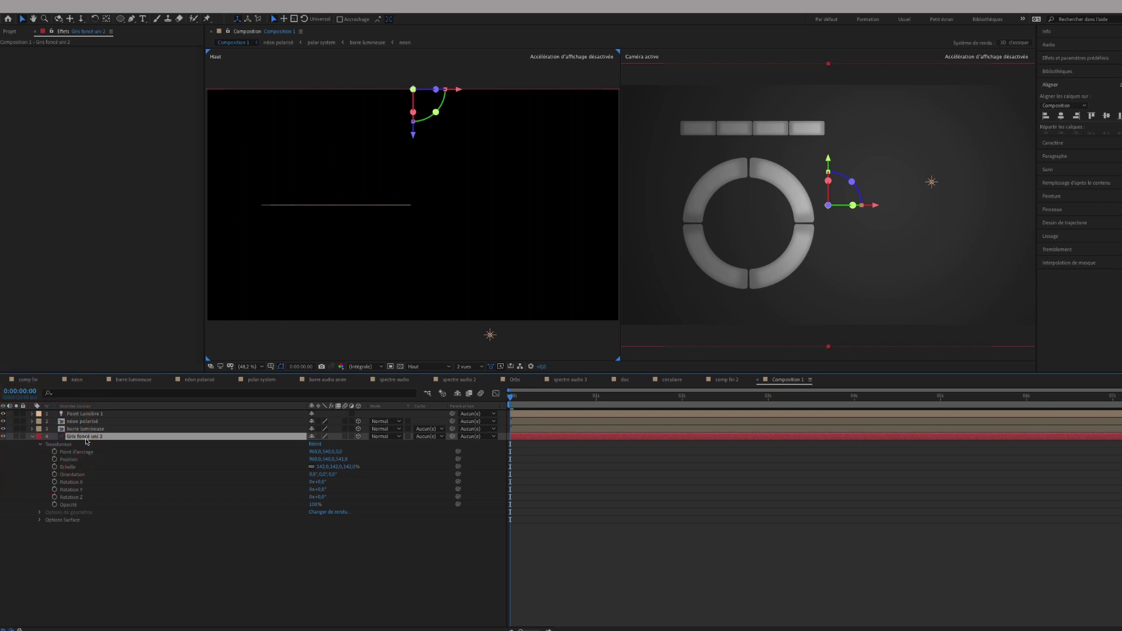
{"action": "left_click", "coordinate": [40, 520]}
{"action": "left_click", "coordinate": [40, 445]}
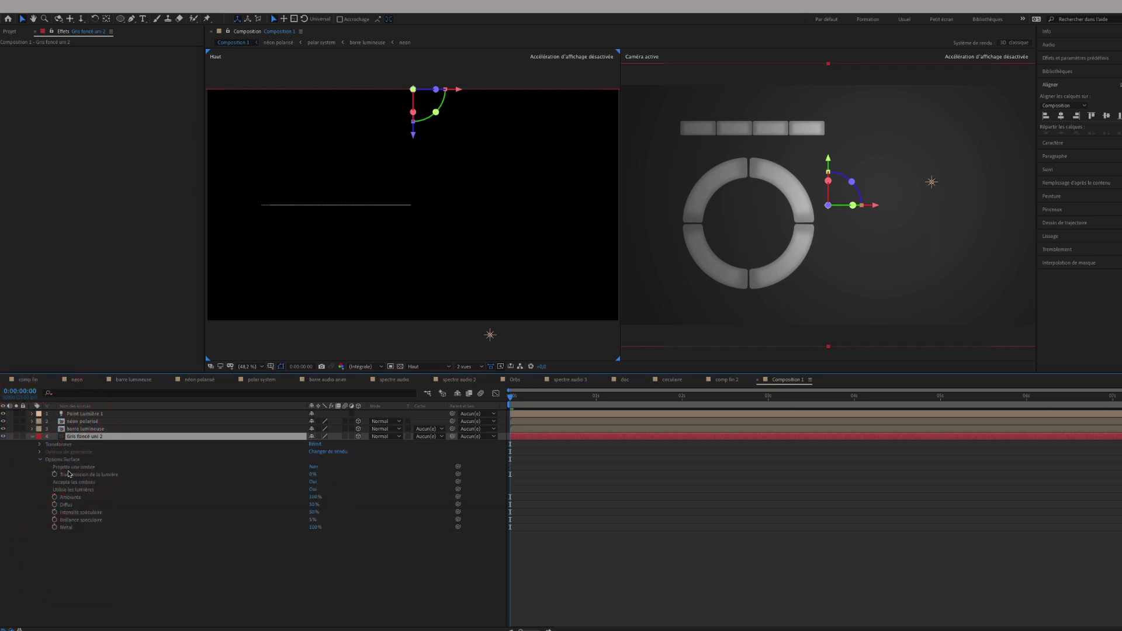
{"action": "left_click", "coordinate": [62, 459]}
{"action": "left_click", "coordinate": [86, 468]}
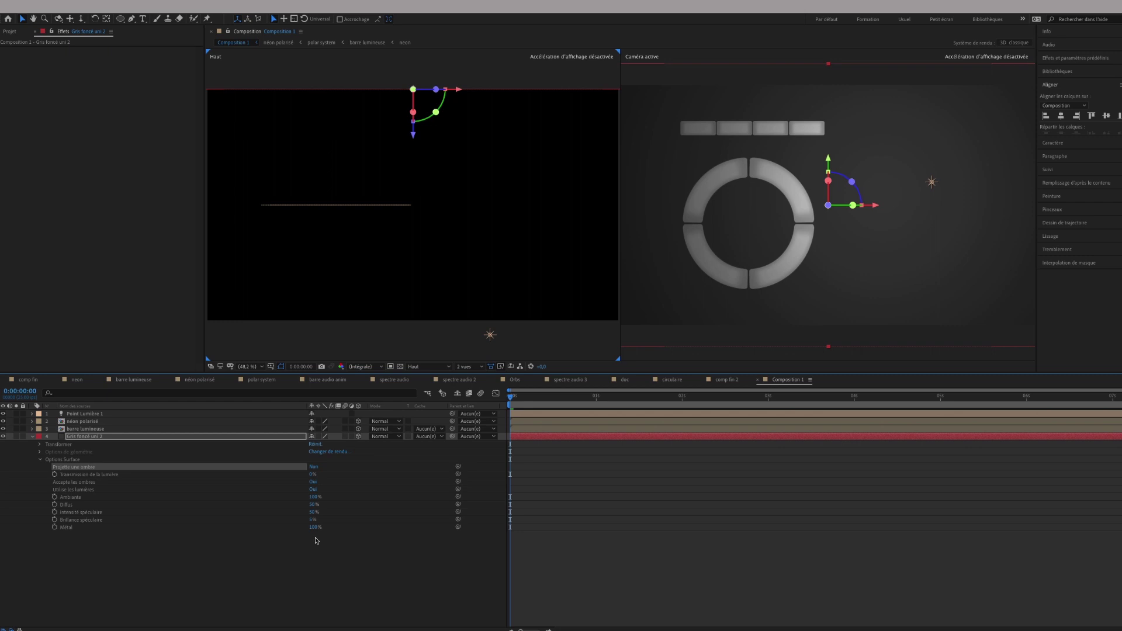
Step: Rename the Gris foncé uni 2 layer to 'fond'
{"action": "left_click", "coordinate": [100, 436]}
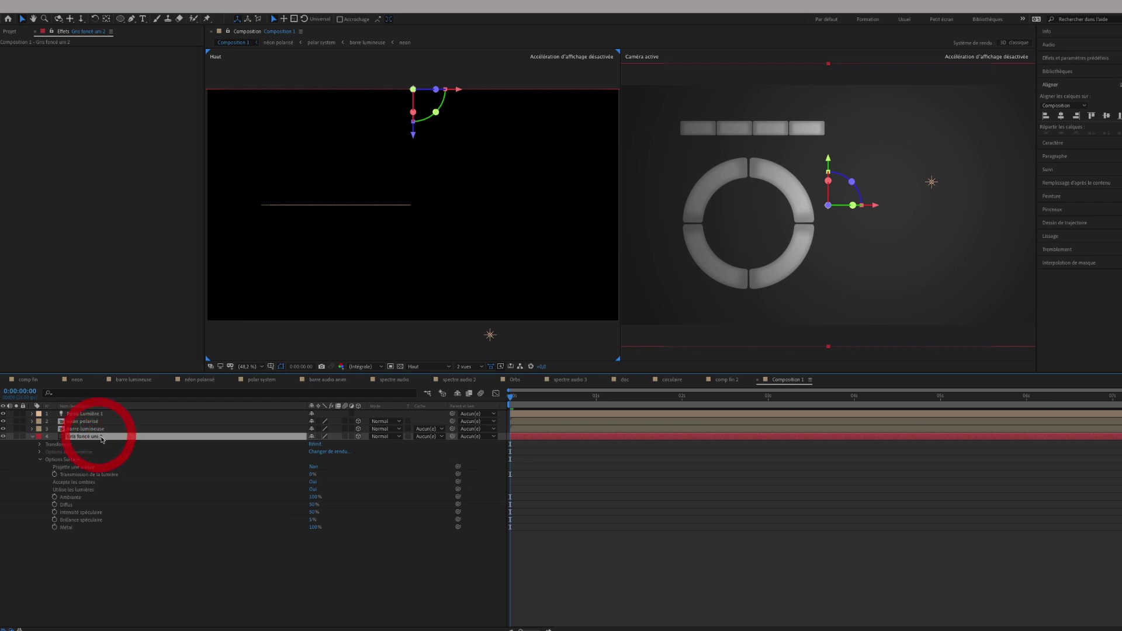
{"action": "key", "text": "Return"}
{"action": "type", "text": "fond"}
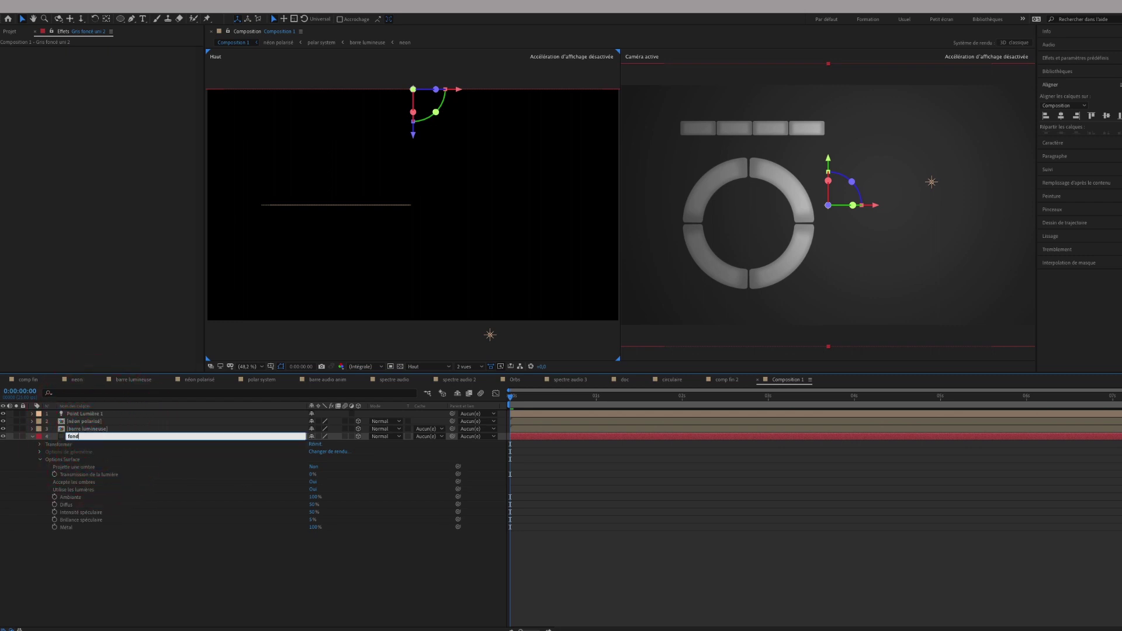
{"action": "key", "text": "Return"}
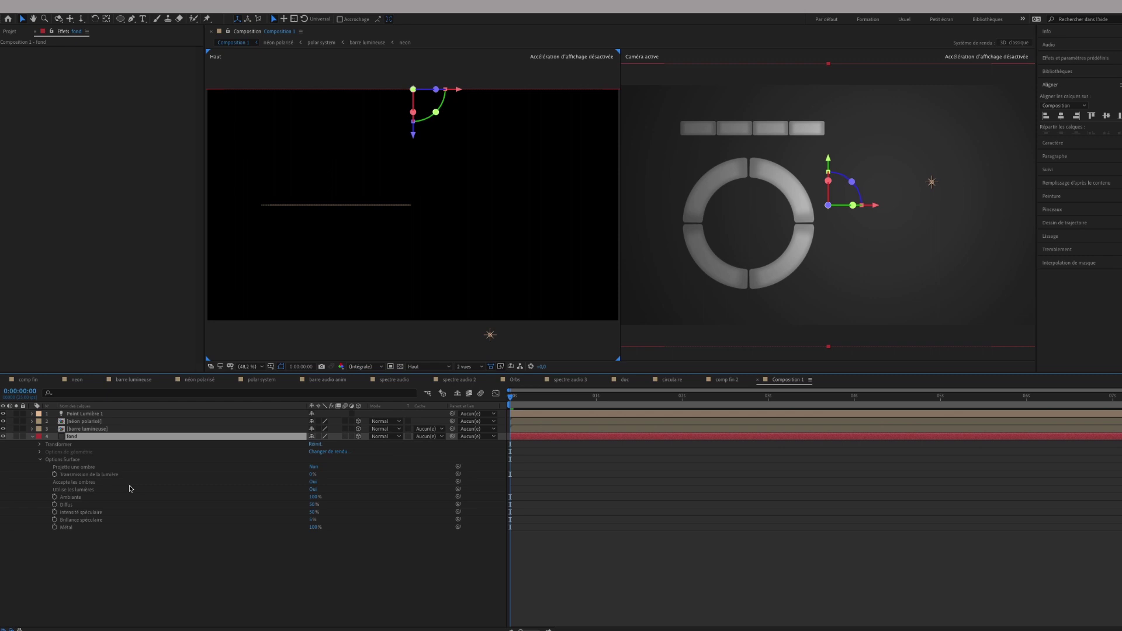
Step: In barre lumineuse's Options Surface, set Projette une ombre to Oui
{"action": "left_click", "coordinate": [489, 335]}
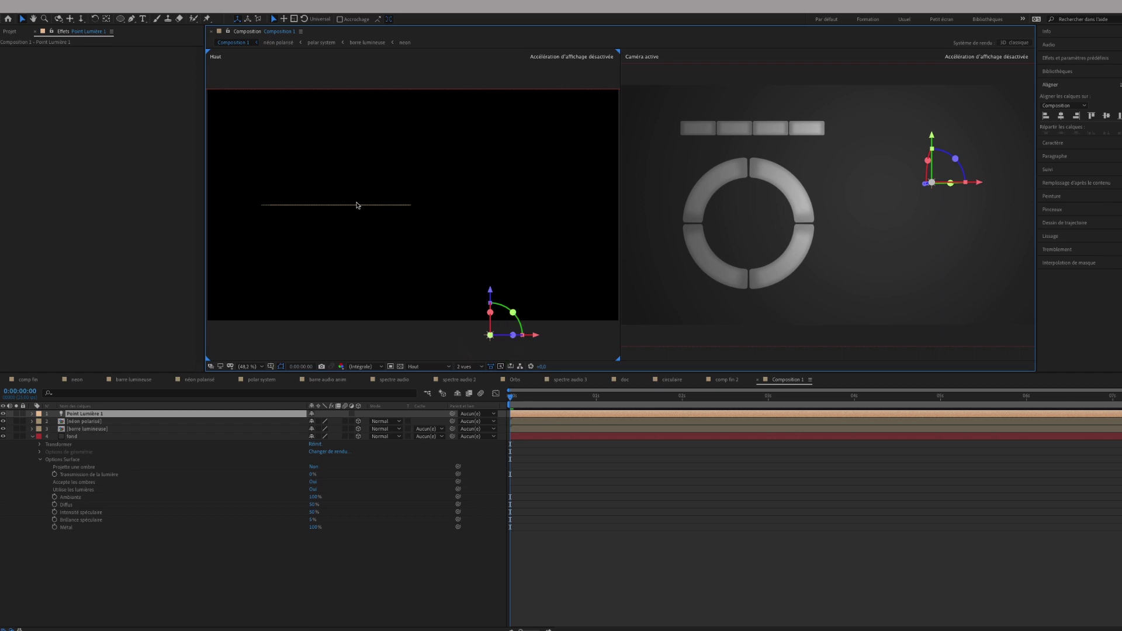
{"action": "left_click", "coordinate": [32, 436]}
{"action": "left_click", "coordinate": [33, 428]}
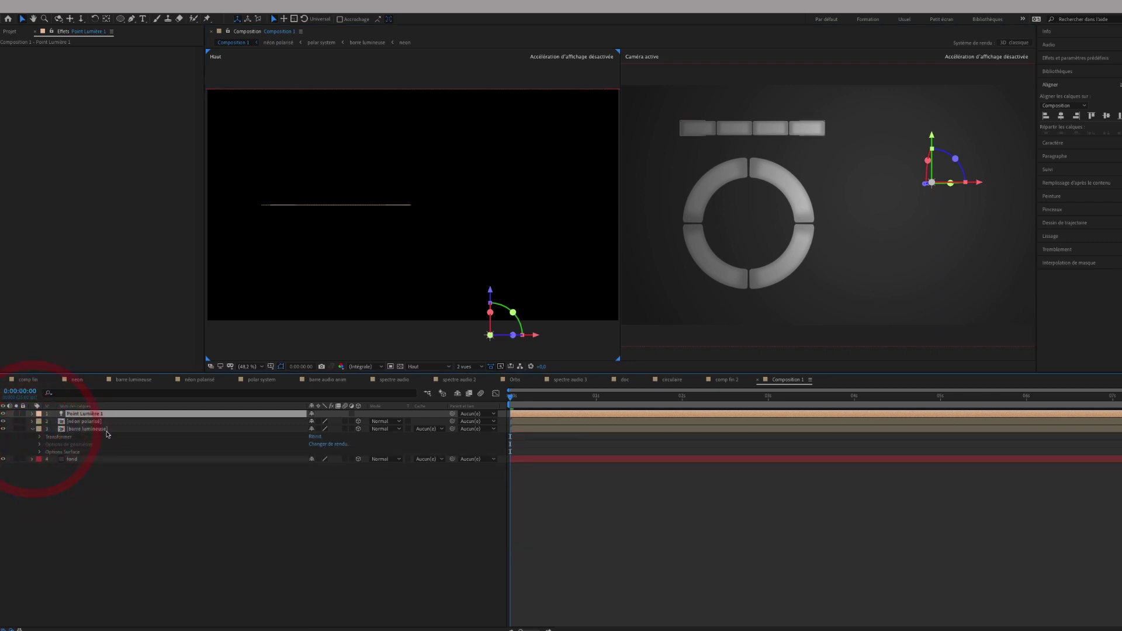
{"action": "left_click", "coordinate": [41, 453]}
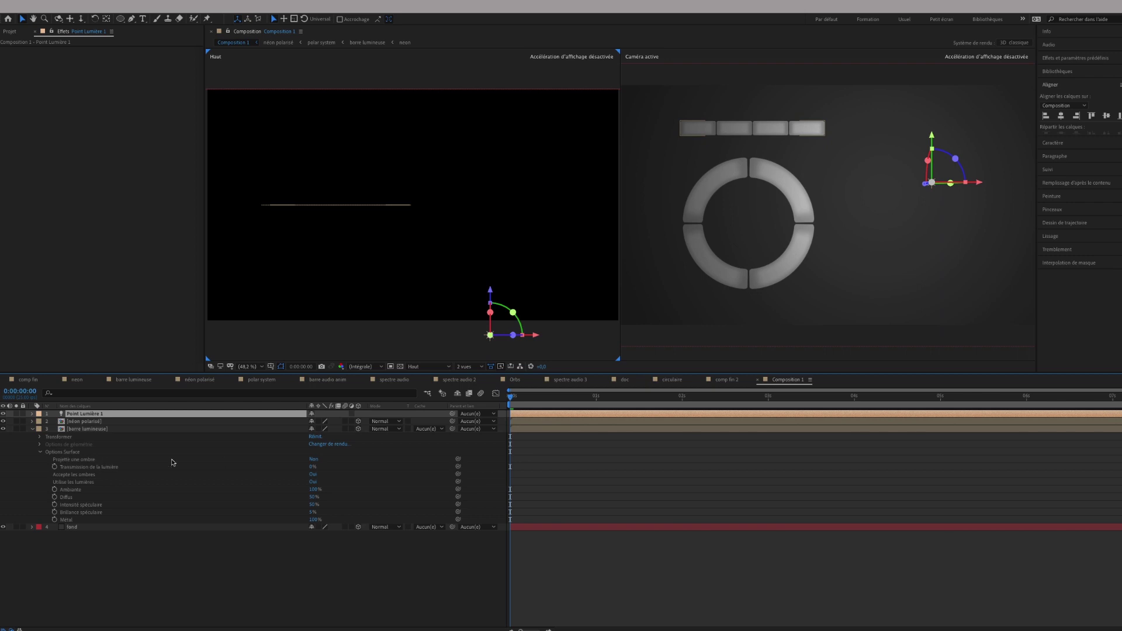
{"action": "left_click", "coordinate": [313, 460]}
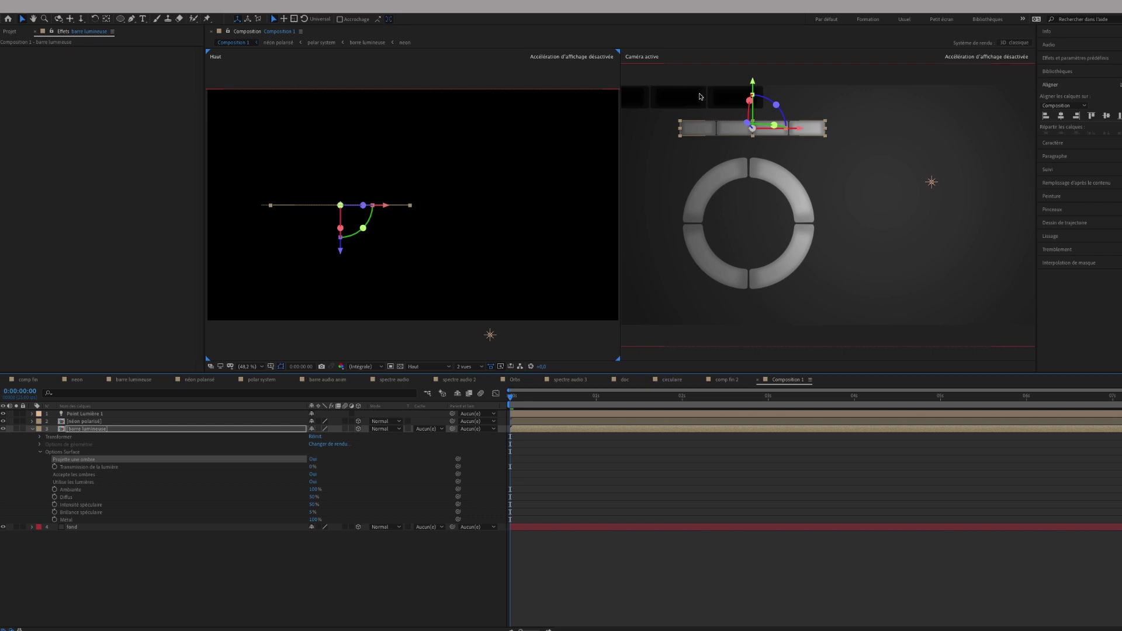
Step: Switch the viewer to a single camera view, zoomed to fit
{"action": "left_click", "coordinate": [468, 367]}
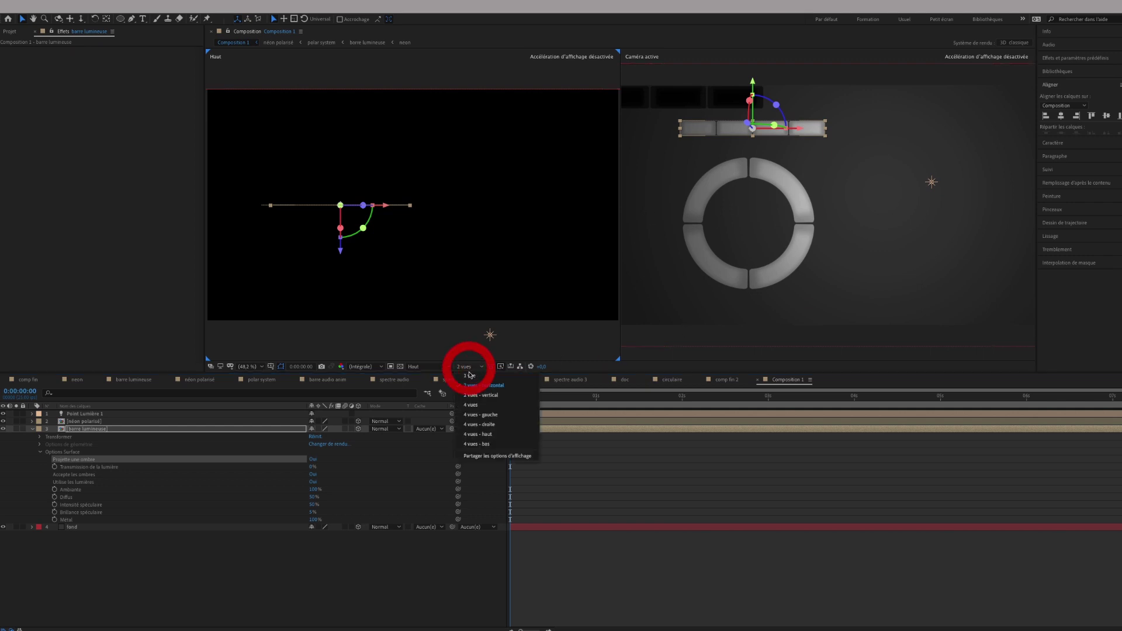
{"action": "left_click", "coordinate": [471, 381]}
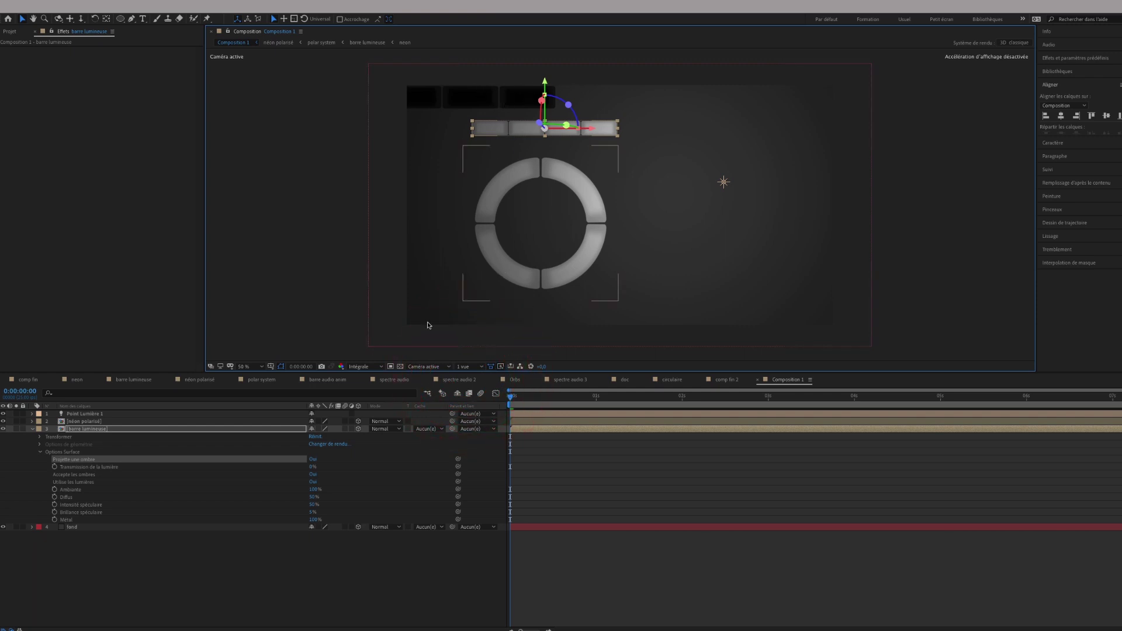
{"action": "left_click", "coordinate": [247, 367]}
{"action": "left_click", "coordinate": [252, 376]}
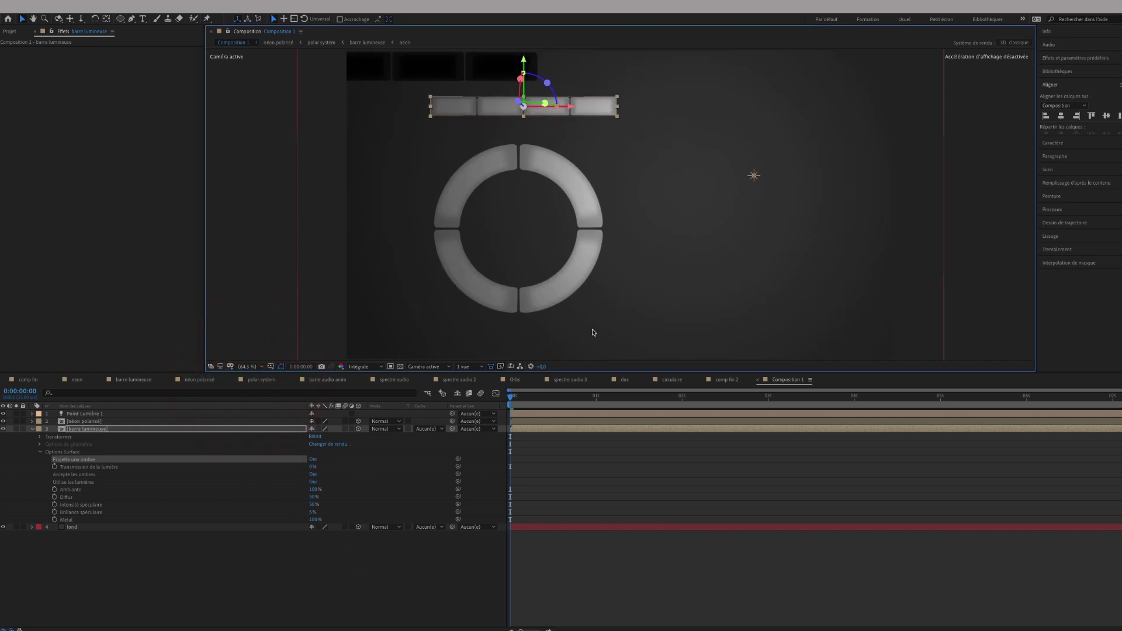
Step: Move Point Lumière 1 left and up so the bars' shadows fall just below them
{"action": "left_click", "coordinate": [753, 176]}
{"action": "mouse_move", "coordinate": [802, 177]}
{"action": "left_mouse_down"}
{"action": "mouse_move", "coordinate": [501, 172]}
{"action": "mouse_move", "coordinate": [536, 170]}
{"action": "left_mouse_up"}
{"action": "mouse_move", "coordinate": [408, 125]}
{"action": "left_mouse_down"}
{"action": "mouse_move", "coordinate": [413, 48]}
{"action": "mouse_move", "coordinate": [479, 111]}
{"action": "left_mouse_up"}
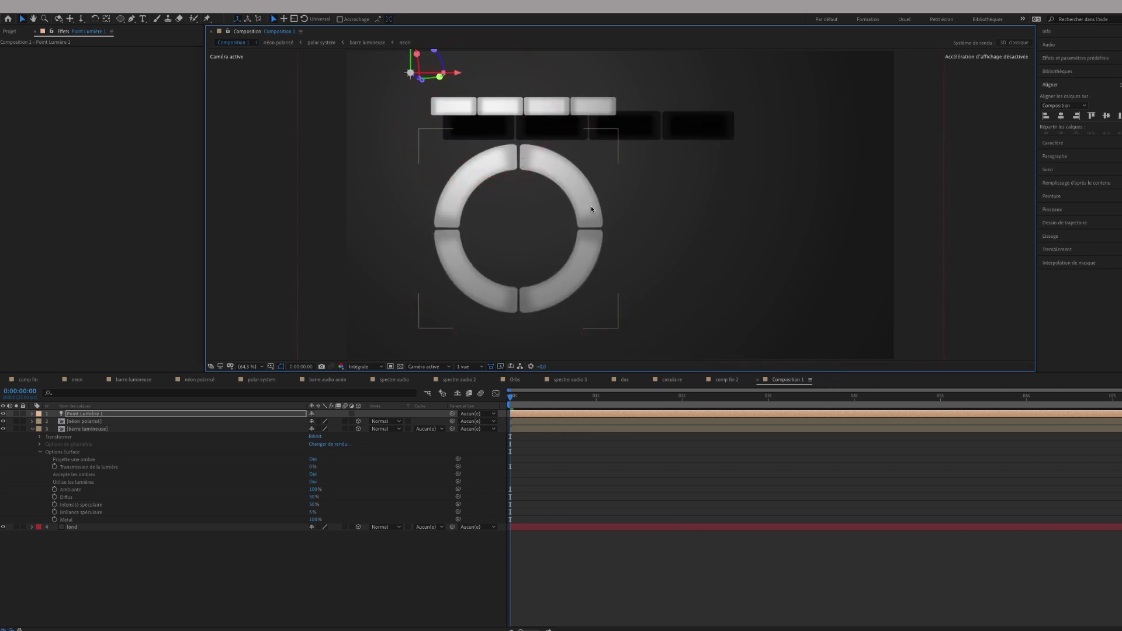
{"action": "left_click", "coordinate": [94, 422]}
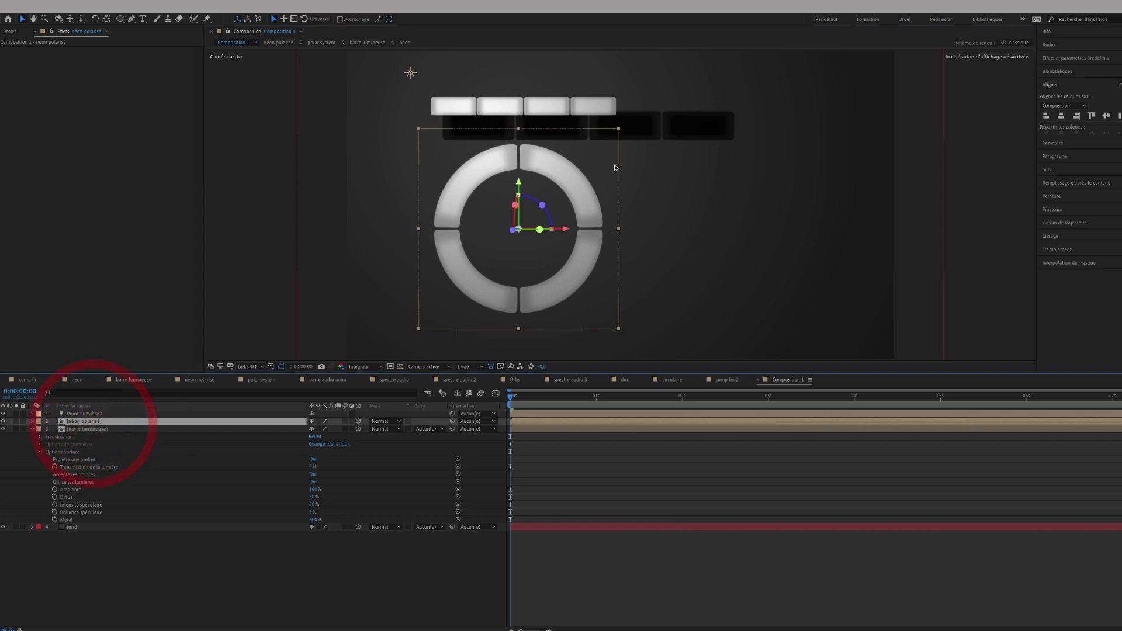
Step: Push the barre lumineuse bar layer farther back along Z
{"action": "left_click", "coordinate": [114, 428]}
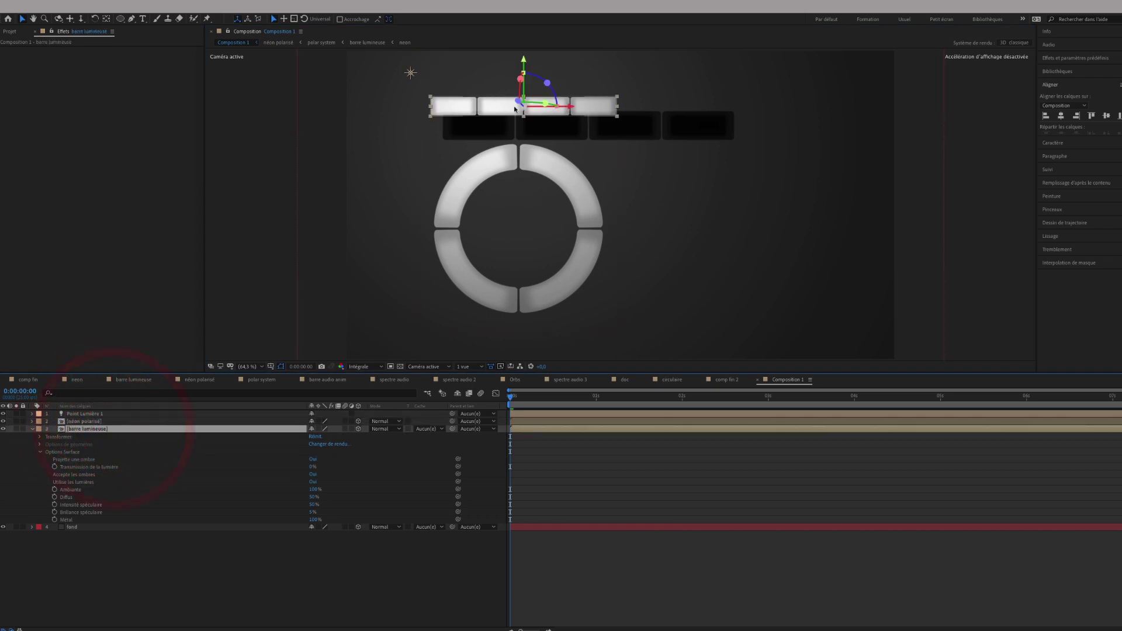
{"action": "left_click_drag", "start_coordinate": [518, 102], "coordinate": [637, 129]}
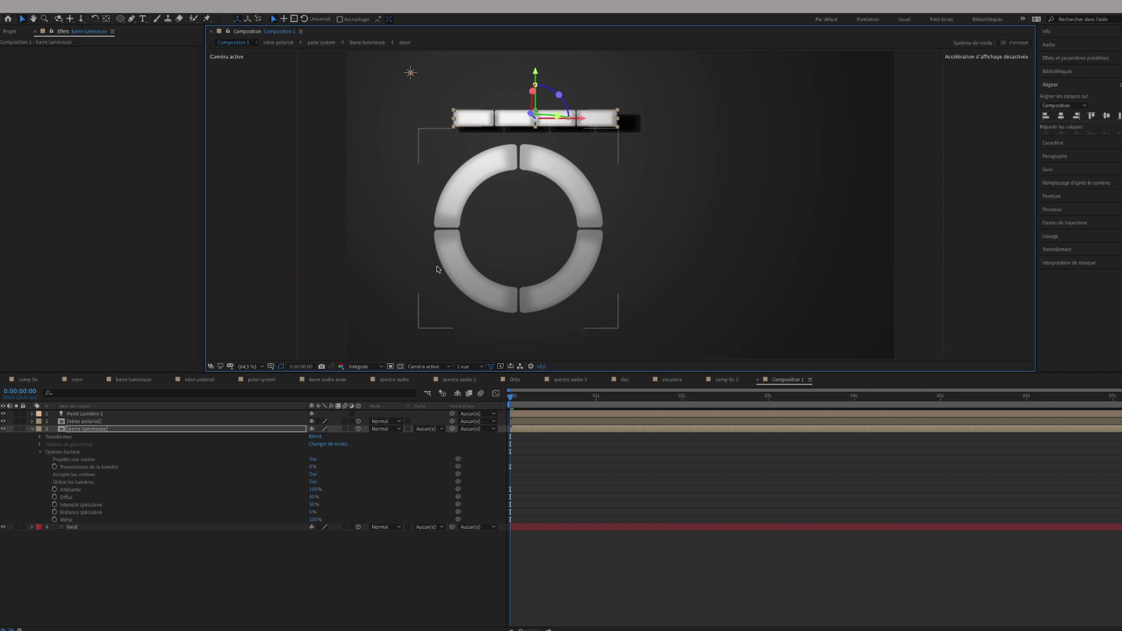
{"action": "left_click", "coordinate": [75, 430]}
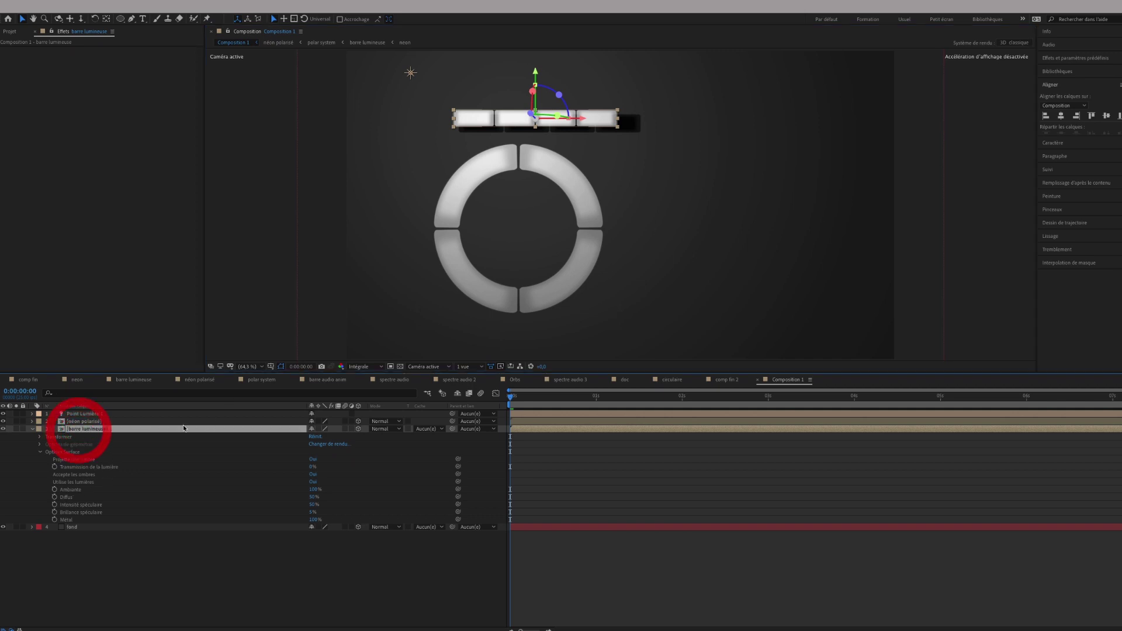
Step: Set néon polarisé's Surface option Projette une ombre to Oui
{"action": "left_click", "coordinate": [32, 421]}
{"action": "left_click", "coordinate": [40, 446]}
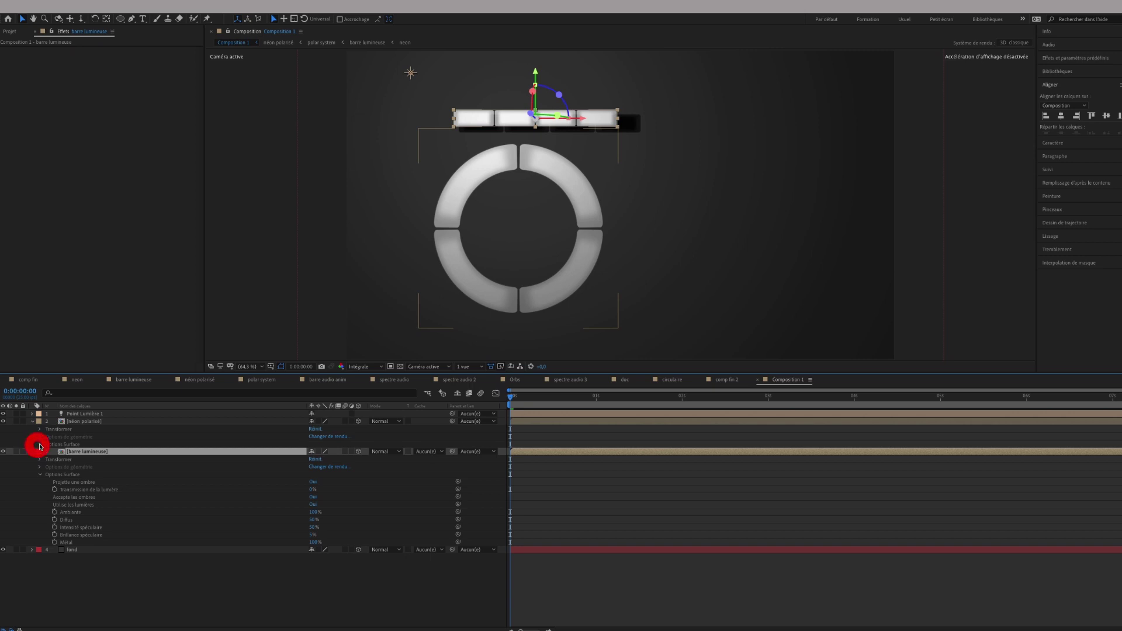
{"action": "left_click", "coordinate": [82, 422]}
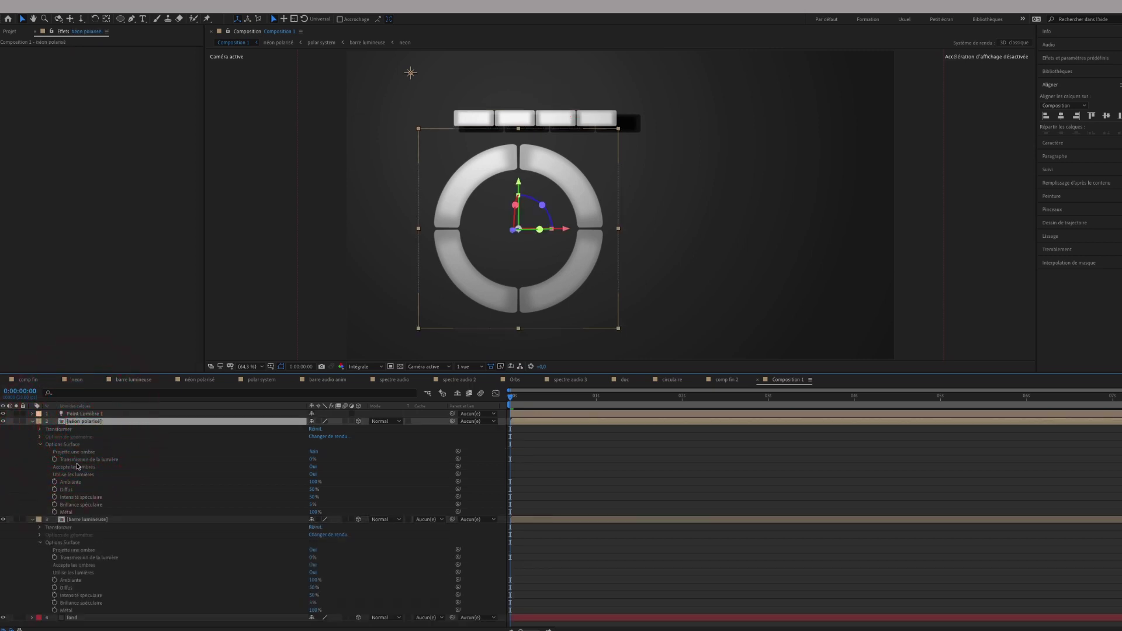
{"action": "left_click", "coordinate": [316, 452]}
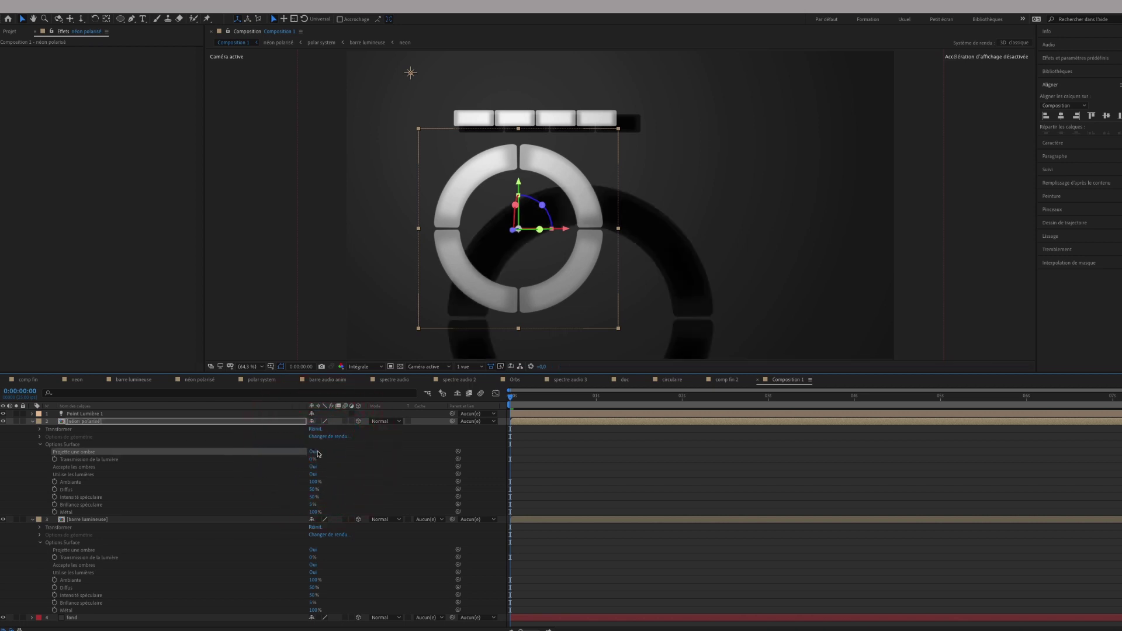
Step: Move the neon ring deeper and reposition it in the scene
{"action": "left_click_drag", "start_coordinate": [512, 232], "coordinate": [626, 230]}
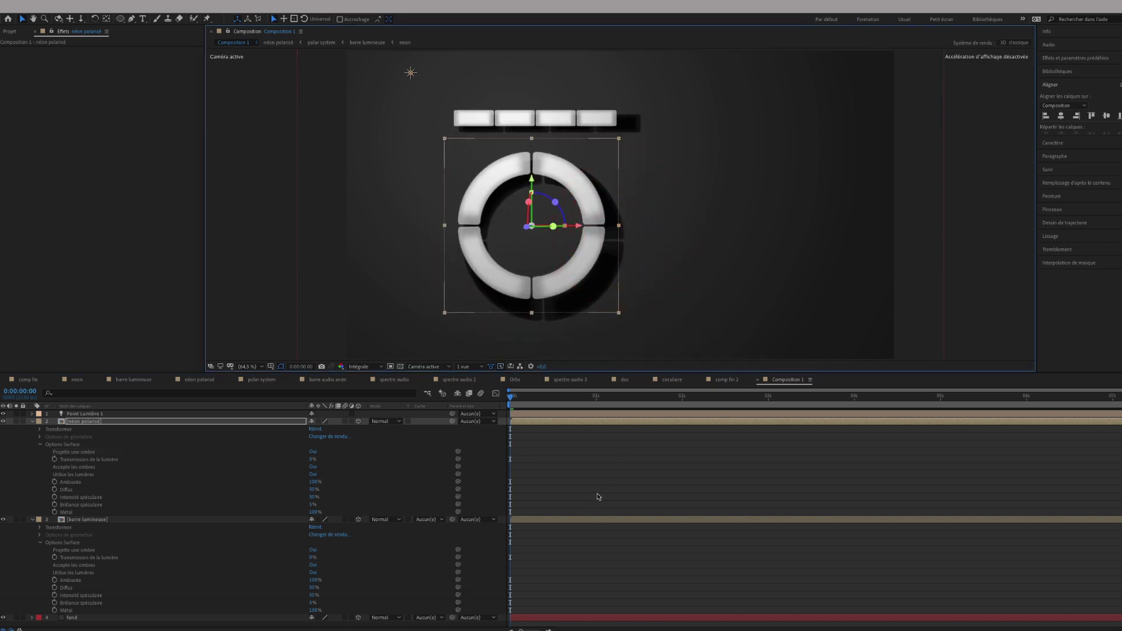
{"action": "left_click_drag", "start_coordinate": [527, 228], "coordinate": [505, 269]}
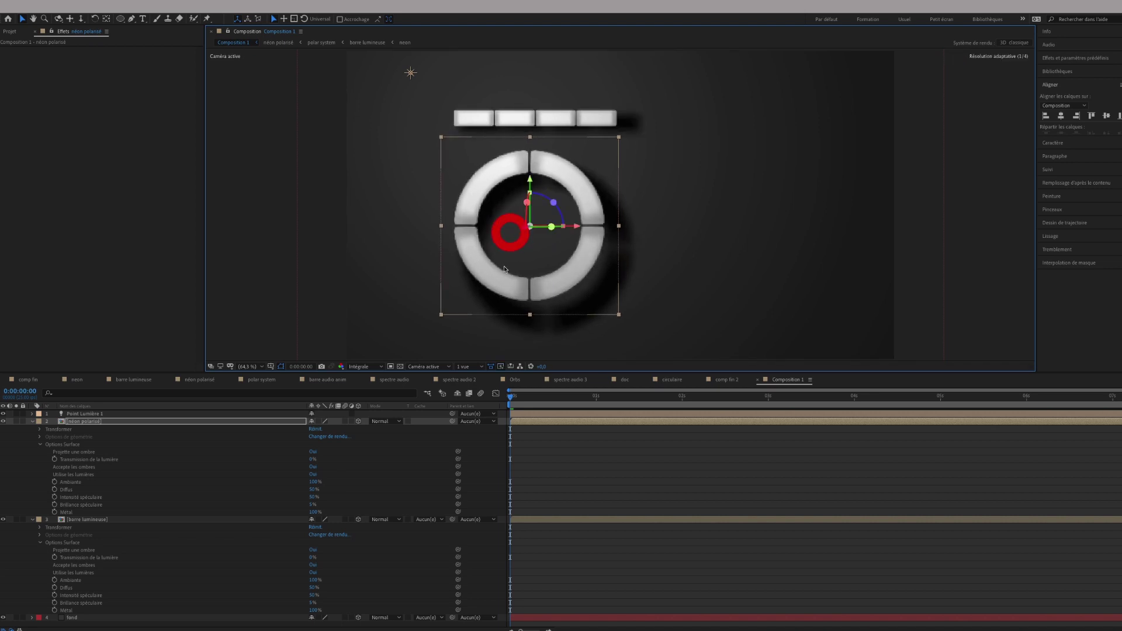
{"action": "left_click", "coordinate": [30, 424]}
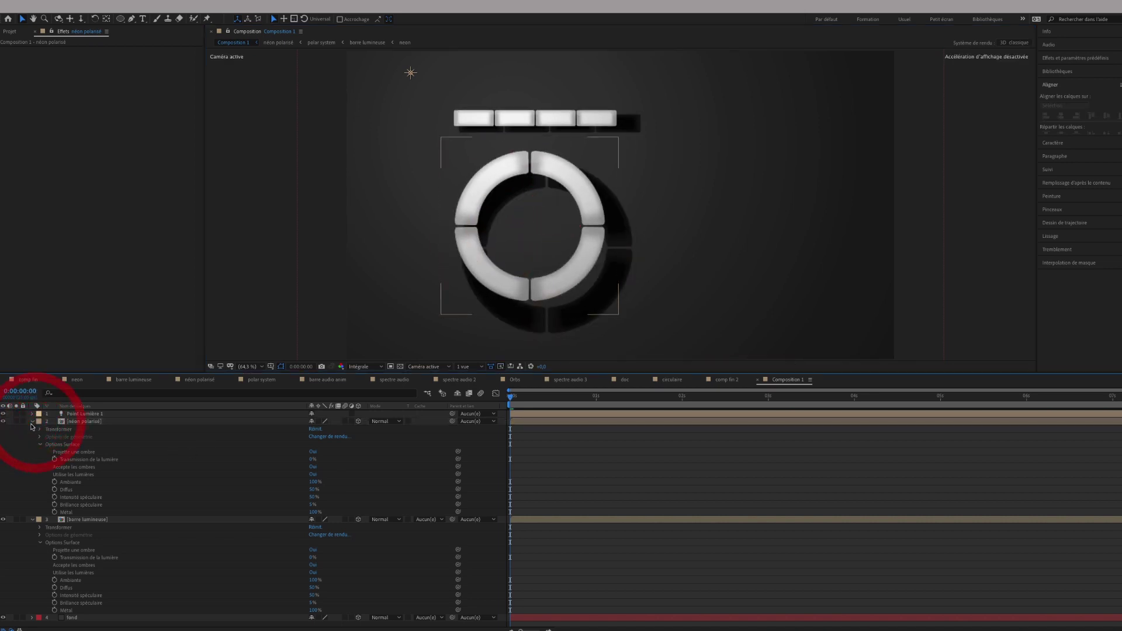
Step: Open Point Lumière 1's Options Lumière and adjust its intensity
{"action": "left_click", "coordinate": [33, 421]}
{"action": "left_click", "coordinate": [34, 431]}
{"action": "left_click", "coordinate": [33, 429]}
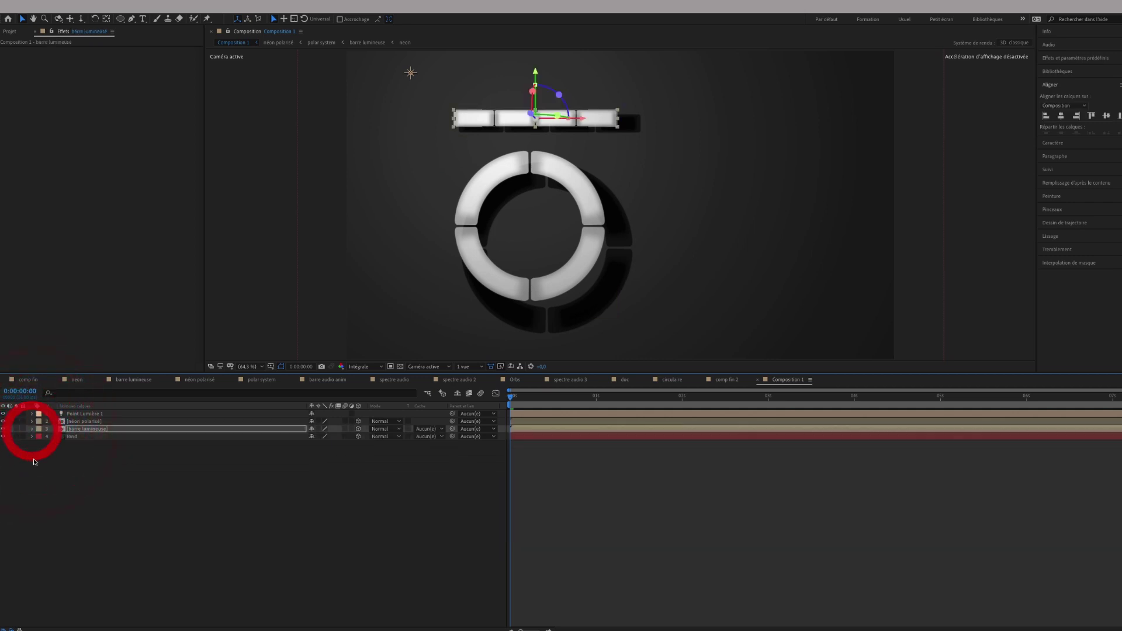
{"action": "left_click", "coordinate": [74, 413]}
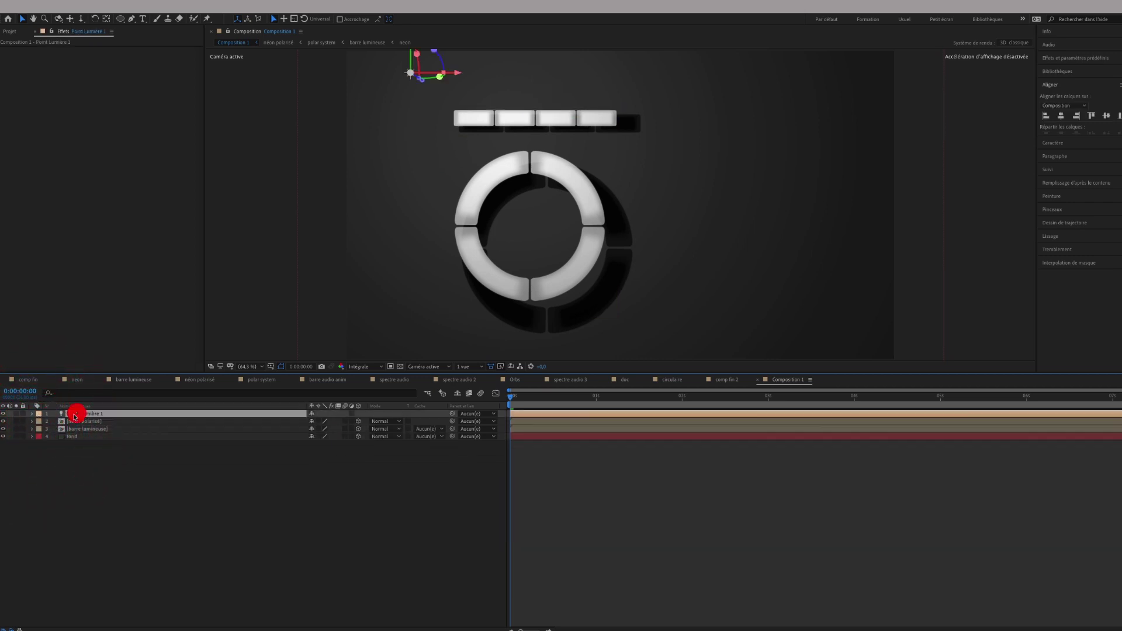
{"action": "left_click", "coordinate": [32, 413]}
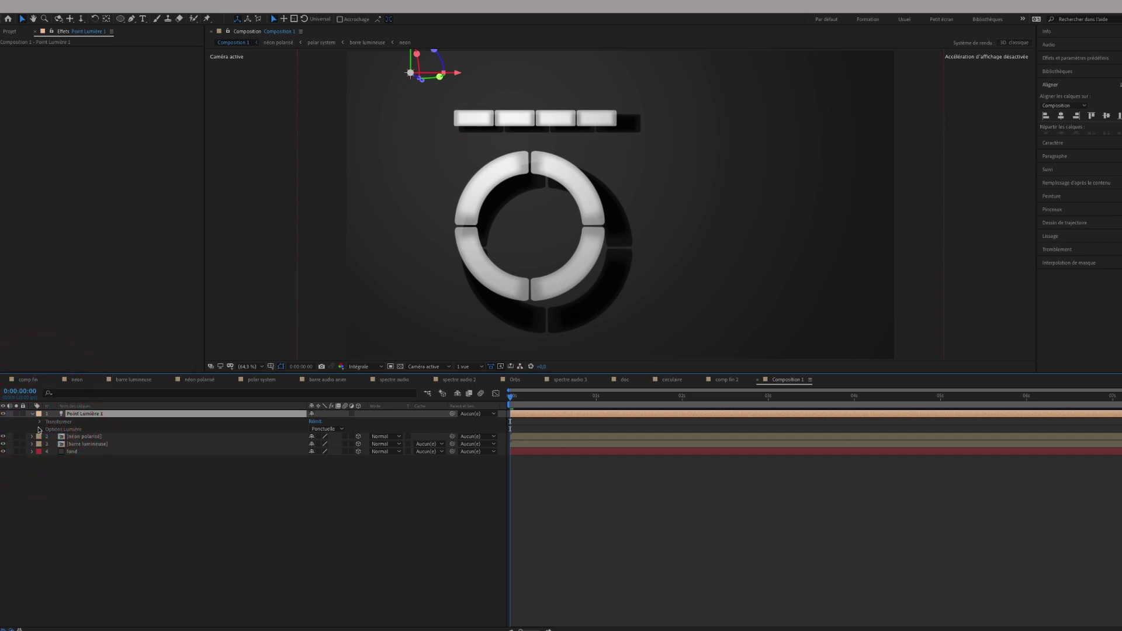
{"action": "left_click", "coordinate": [40, 429]}
{"action": "mouse_move", "coordinate": [315, 437]}
{"action": "left_mouse_down"}
{"action": "mouse_move", "coordinate": [301, 437]}
{"action": "mouse_move", "coordinate": [425, 436]}
{"action": "mouse_move", "coordinate": [383, 442]}
{"action": "left_mouse_up"}
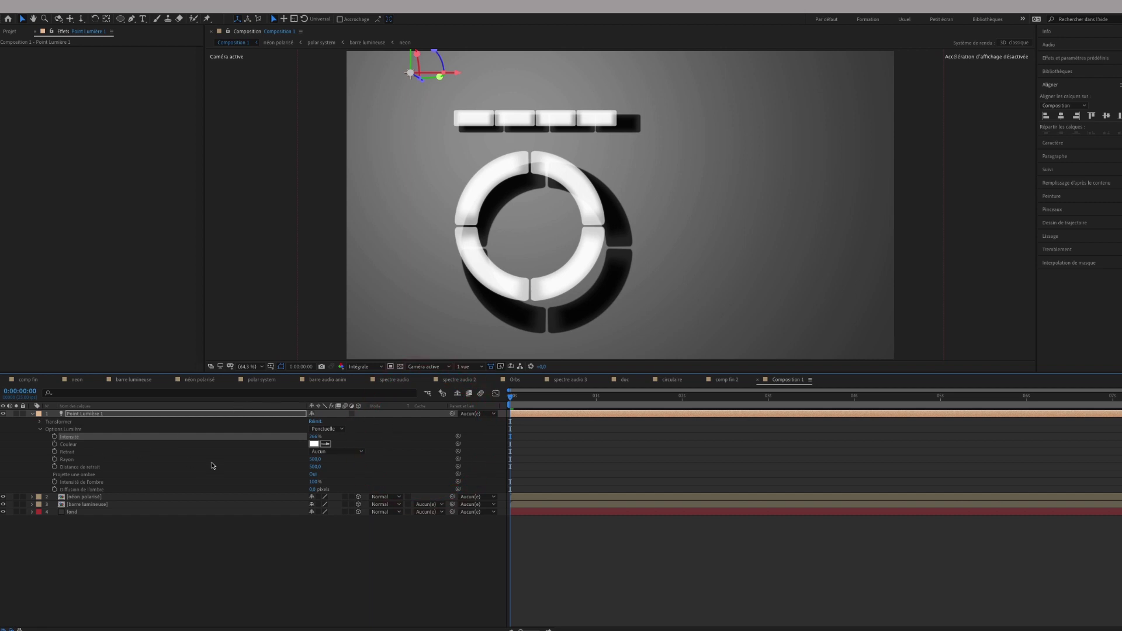
Step: Try red as the point light's colour, then set it back to white
{"action": "left_click", "coordinate": [314, 444]}
{"action": "left_click", "coordinate": [285, 84]}
{"action": "left_click", "coordinate": [360, 83]}
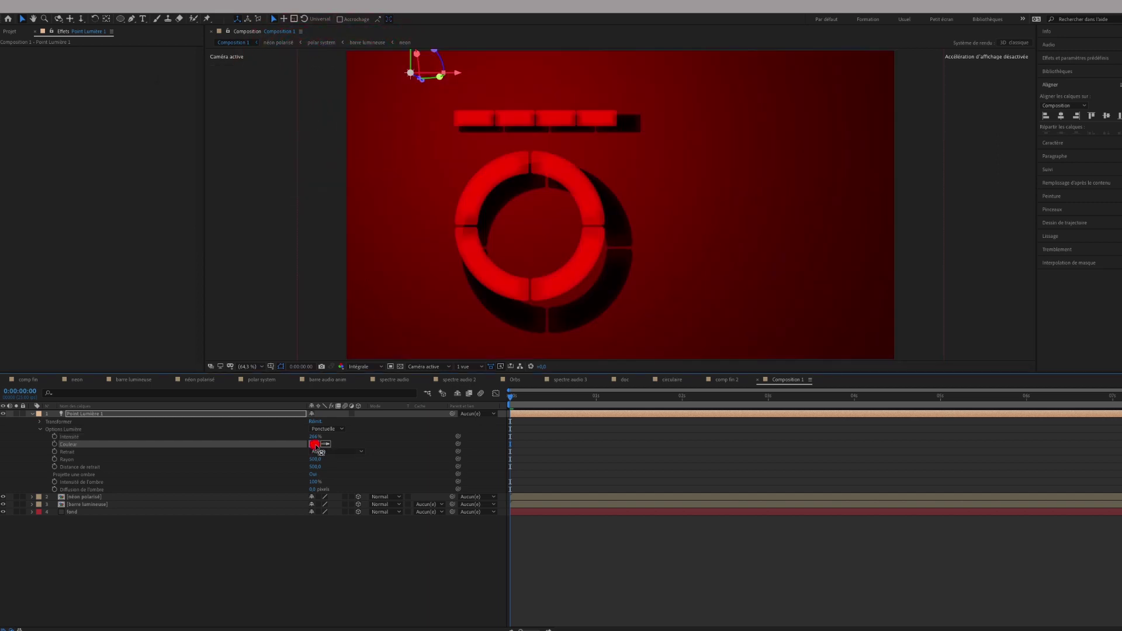
{"action": "left_click", "coordinate": [314, 444]}
{"action": "left_click_drag", "start_coordinate": [284, 84], "coordinate": [157, 78]}
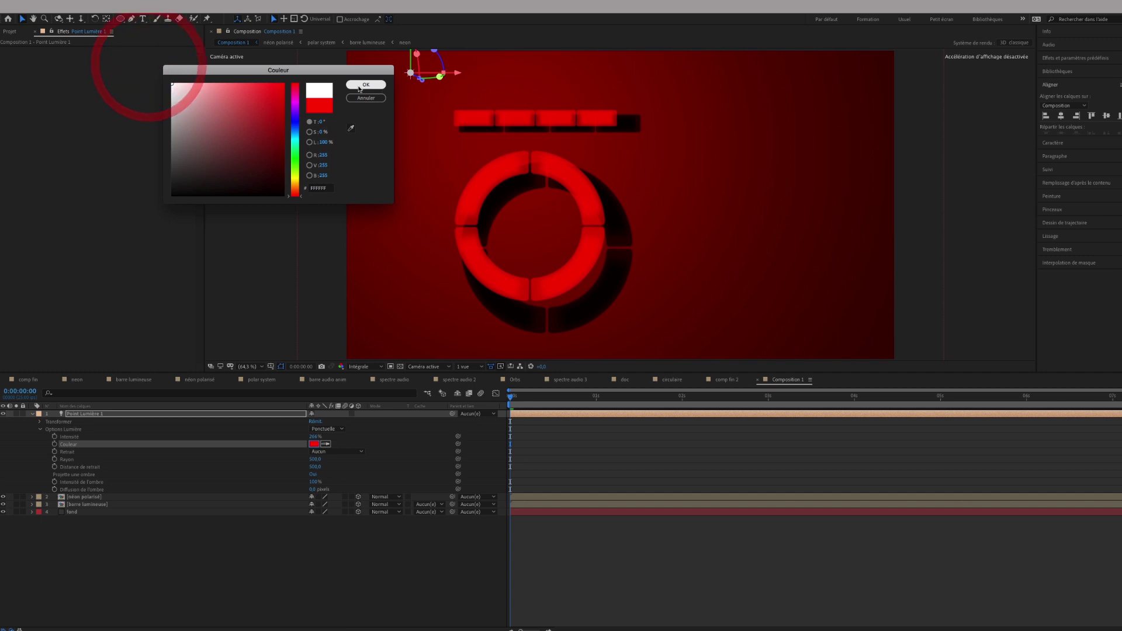
{"action": "left_click", "coordinate": [365, 84]}
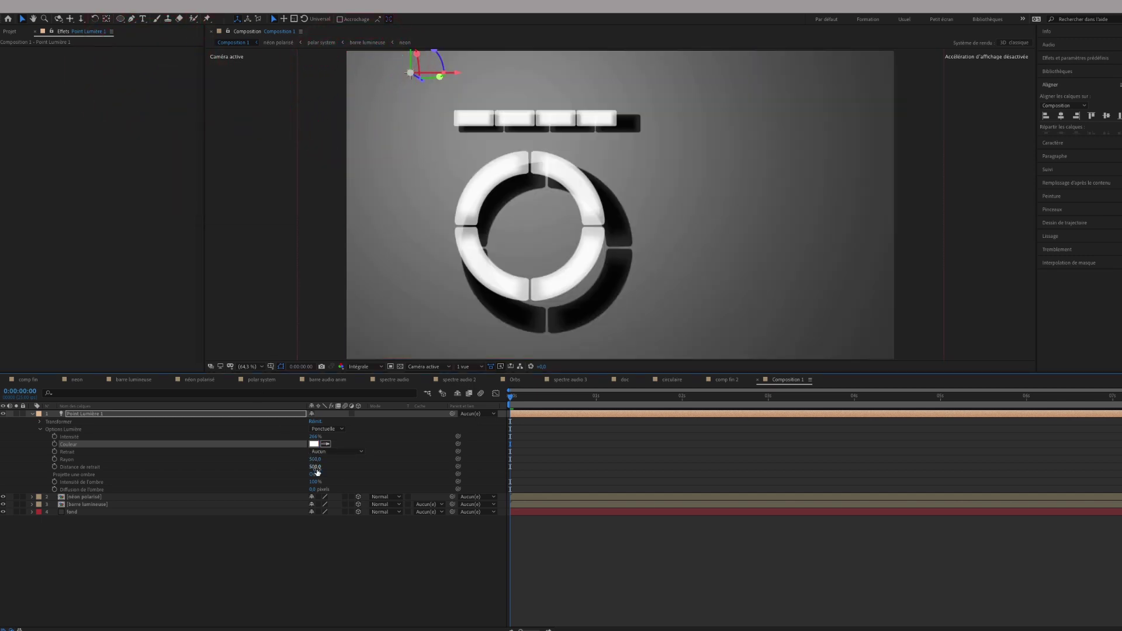
Step: Set the light's Rayon to 49 and increase its Distance de retrait
{"action": "left_click_drag", "start_coordinate": [319, 461], "coordinate": [369, 459]}
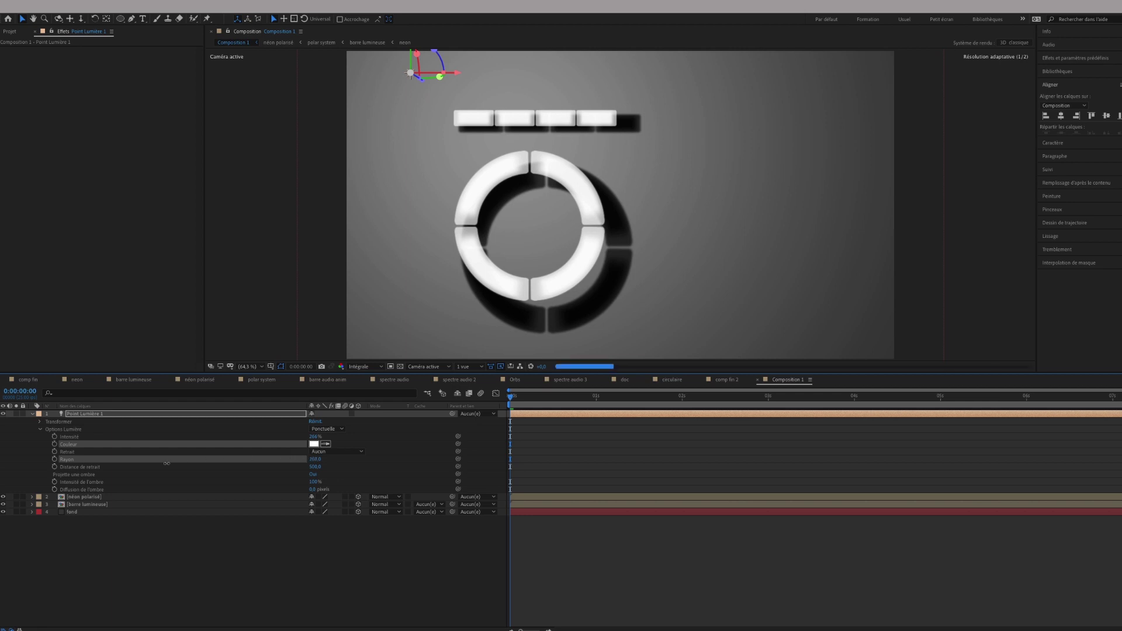
{"action": "left_click_drag", "start_coordinate": [268, 458], "coordinate": [46, 464]}
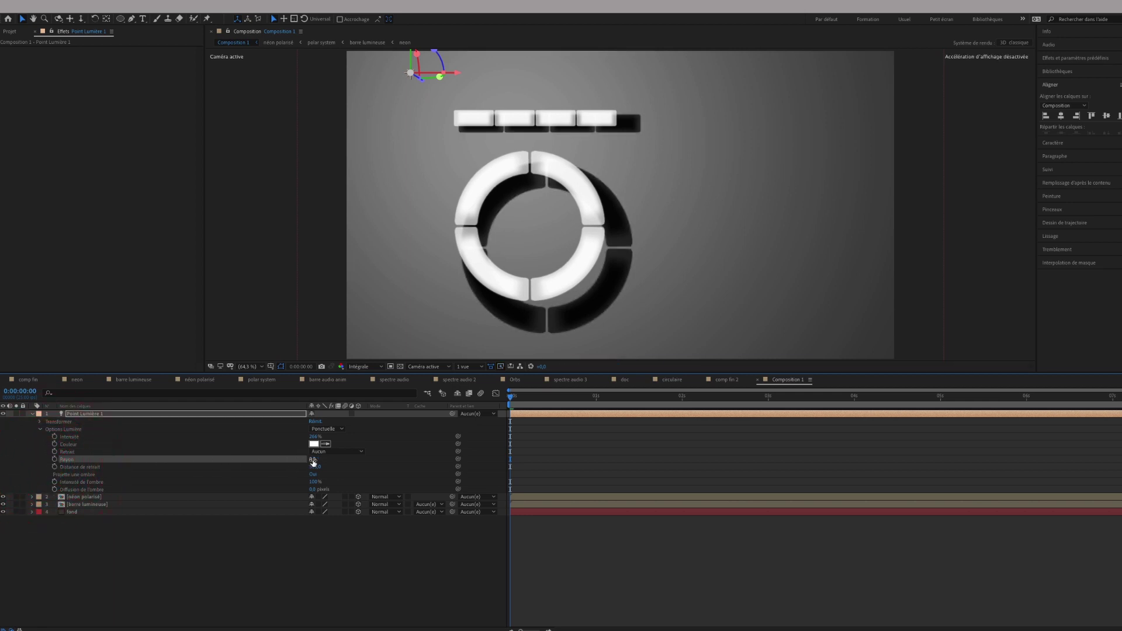
{"action": "mouse_move", "coordinate": [316, 460]}
{"action": "left_mouse_down"}
{"action": "mouse_move", "coordinate": [339, 459]}
{"action": "mouse_move", "coordinate": [149, 466]}
{"action": "left_mouse_up"}
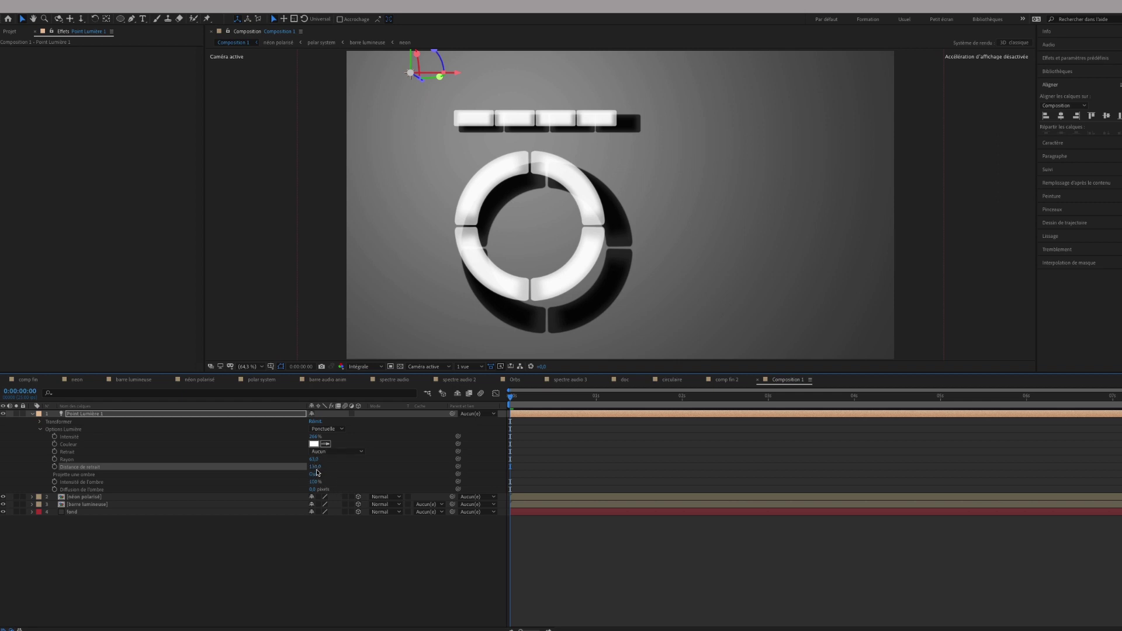
{"action": "mouse_move", "coordinate": [315, 467]}
{"action": "left_mouse_down"}
{"action": "mouse_move", "coordinate": [352, 466]}
{"action": "mouse_move", "coordinate": [338, 466]}
{"action": "left_mouse_up"}
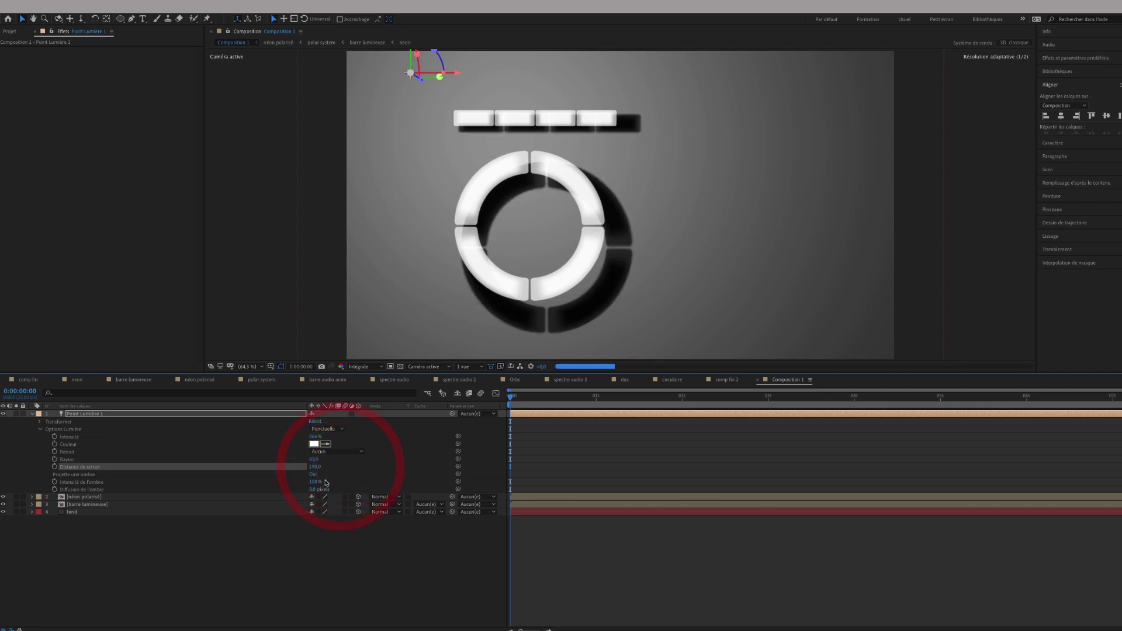
Step: Turn on Projette une ombre, drop shadow intensity to about 16%, and add diffusion
{"action": "left_click", "coordinate": [87, 474]}
{"action": "left_click", "coordinate": [314, 474]}
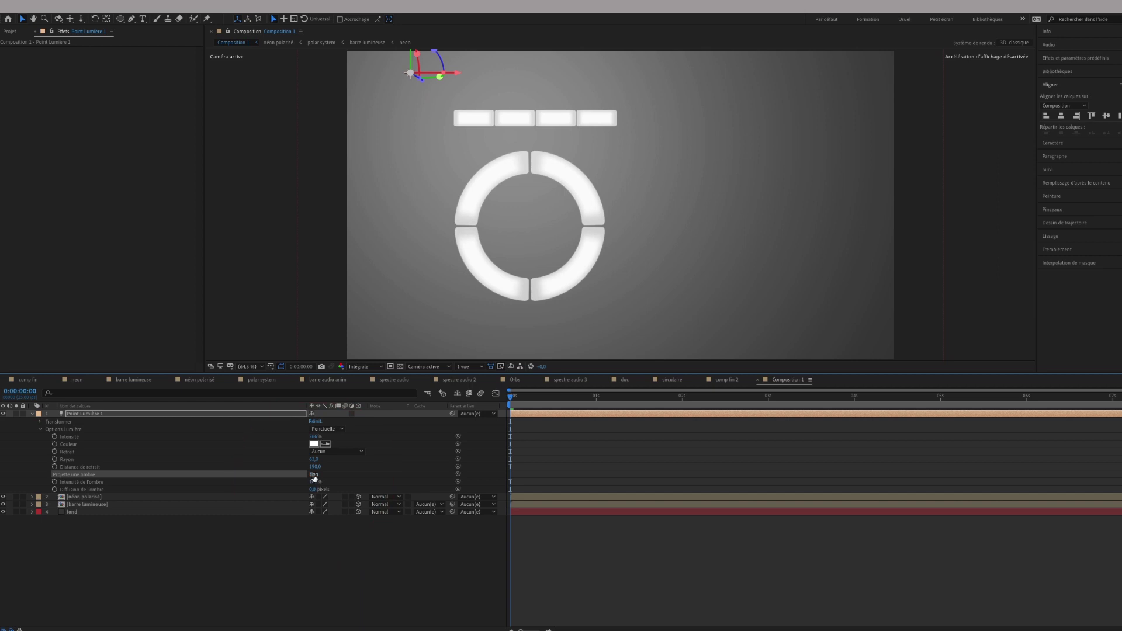
{"action": "left_click", "coordinate": [314, 474]}
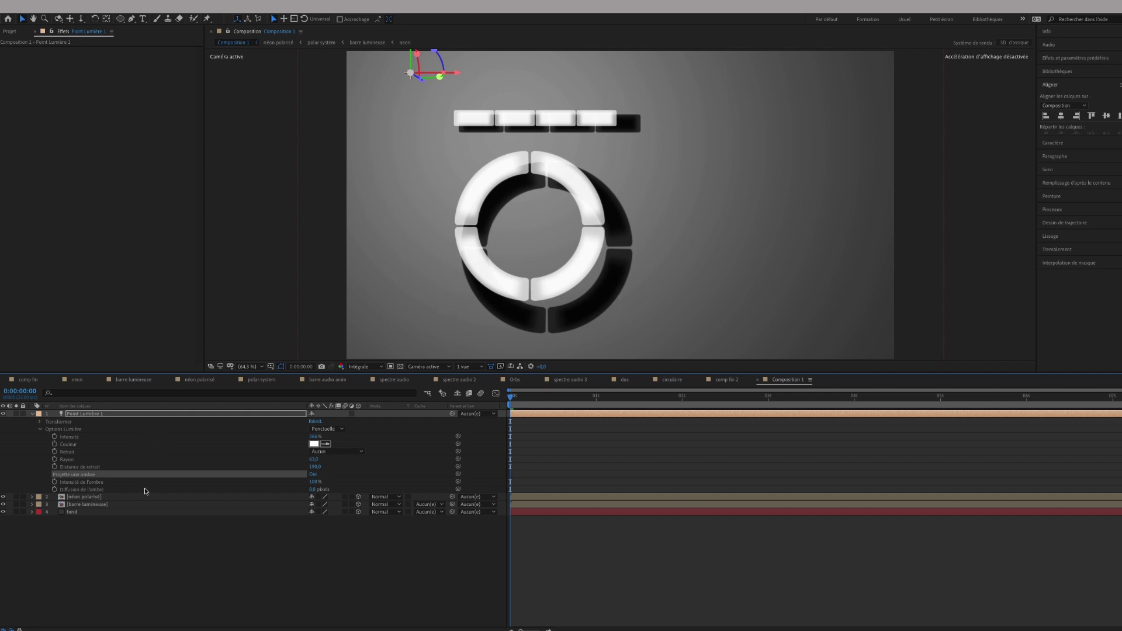
{"action": "left_click_drag", "start_coordinate": [311, 483], "coordinate": [280, 489]}
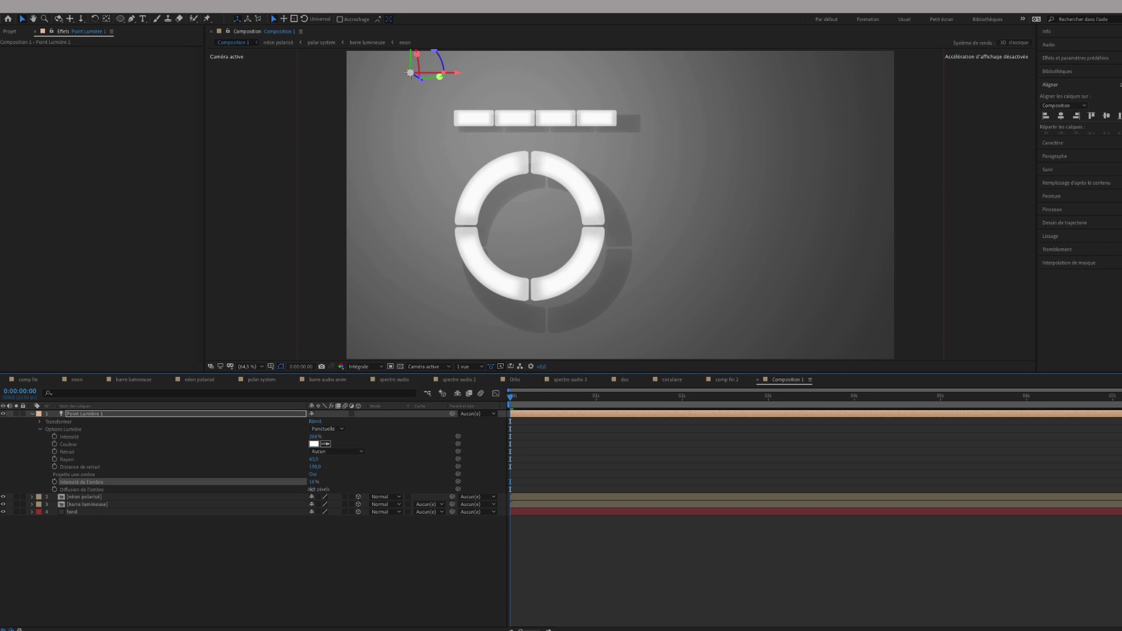
{"action": "left_click_drag", "start_coordinate": [314, 489], "coordinate": [347, 488]}
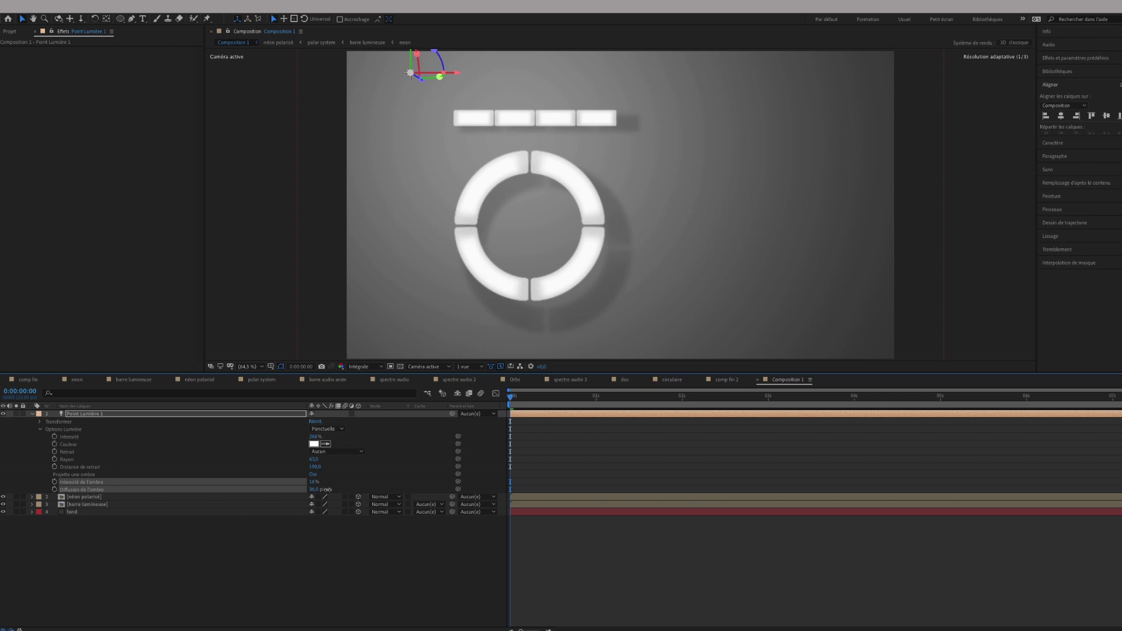
{"action": "left_click_drag", "start_coordinate": [328, 490], "coordinate": [328, 490]}
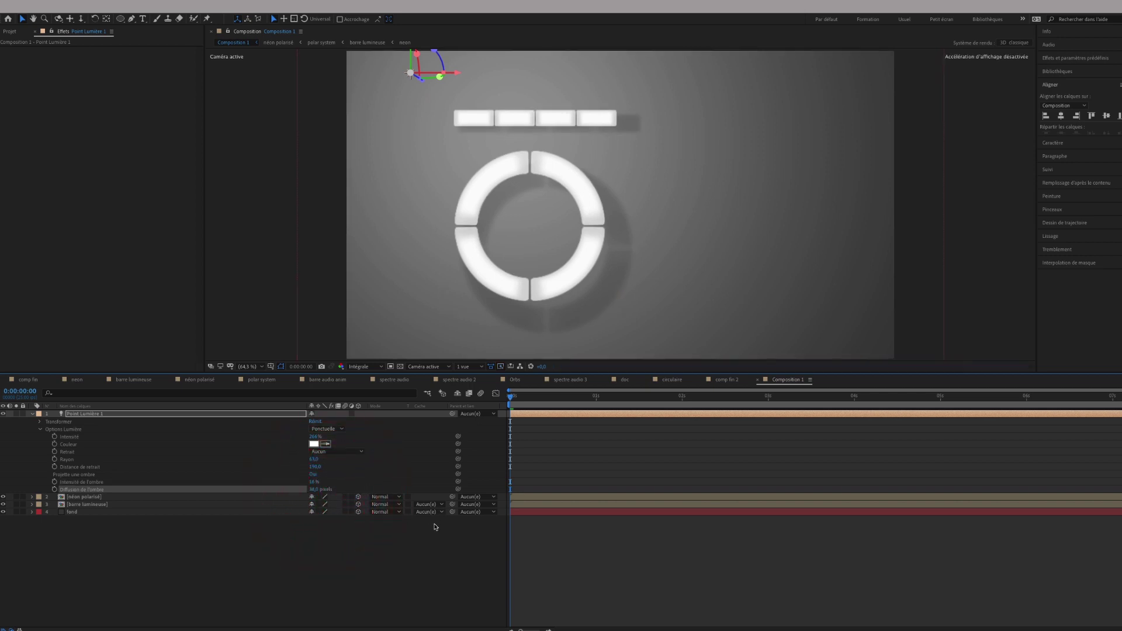
Step: Add a new null object, Nul 1, and make it a 3D layer
{"action": "left_click", "coordinate": [33, 414]}
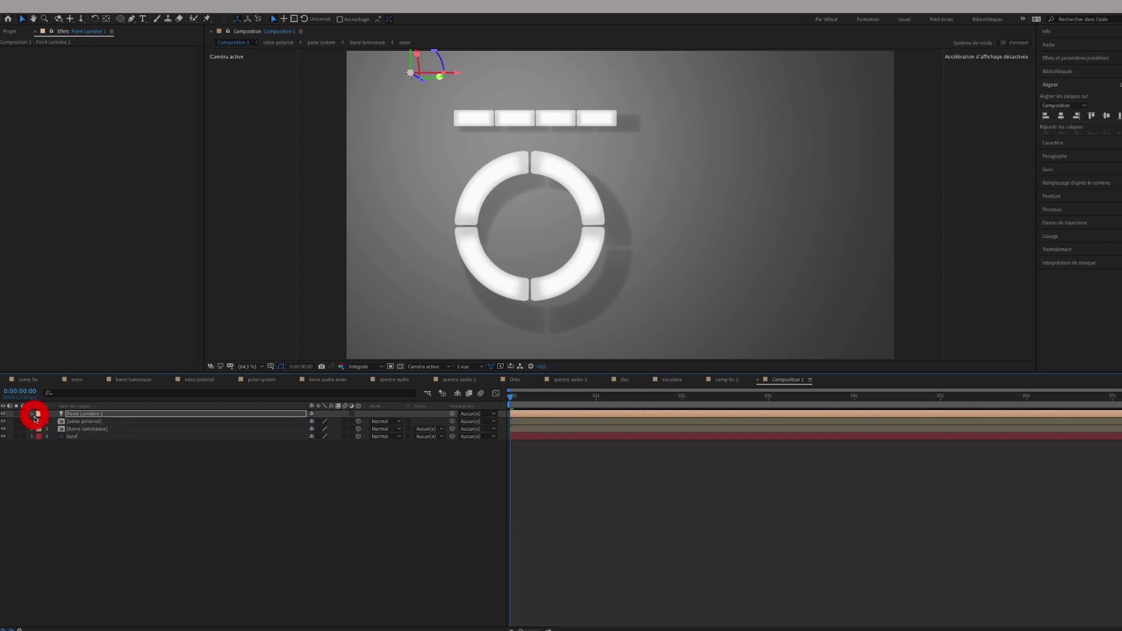
{"action": "right_click", "coordinate": [97, 472]}
{"action": "mouse_move", "coordinate": [176, 477]}
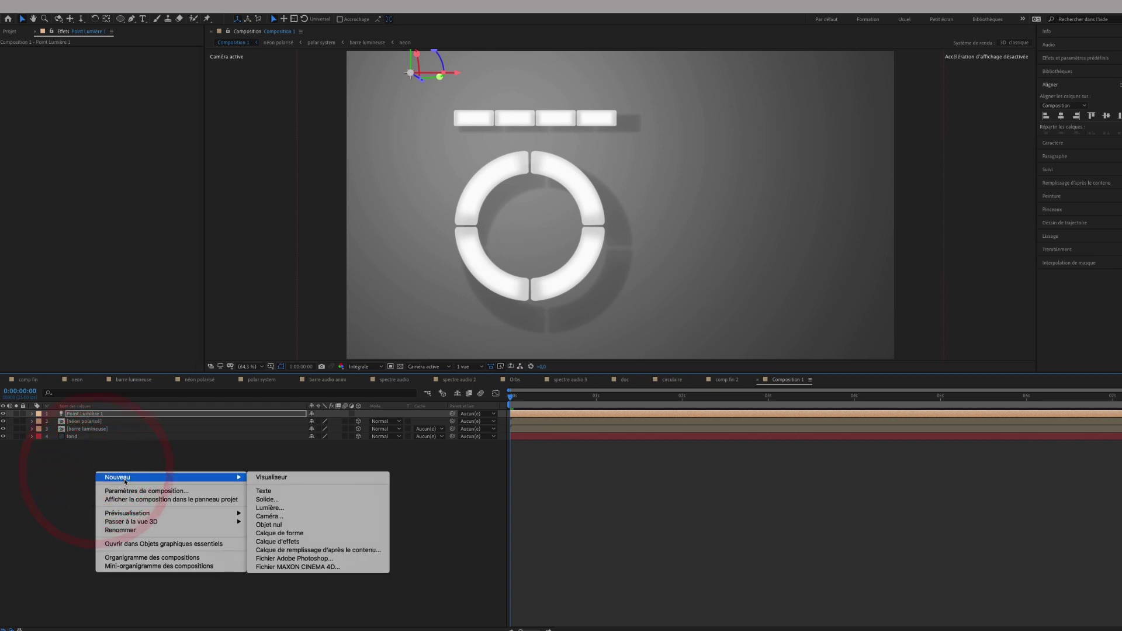
{"action": "left_click", "coordinate": [299, 525]}
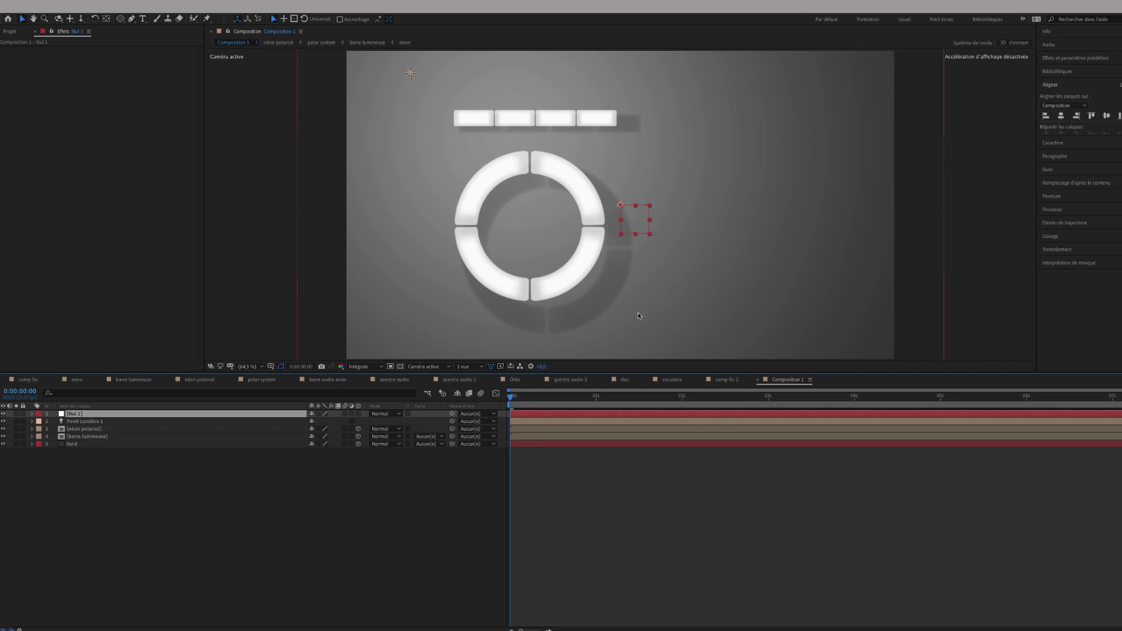
{"action": "left_click", "coordinate": [359, 413]}
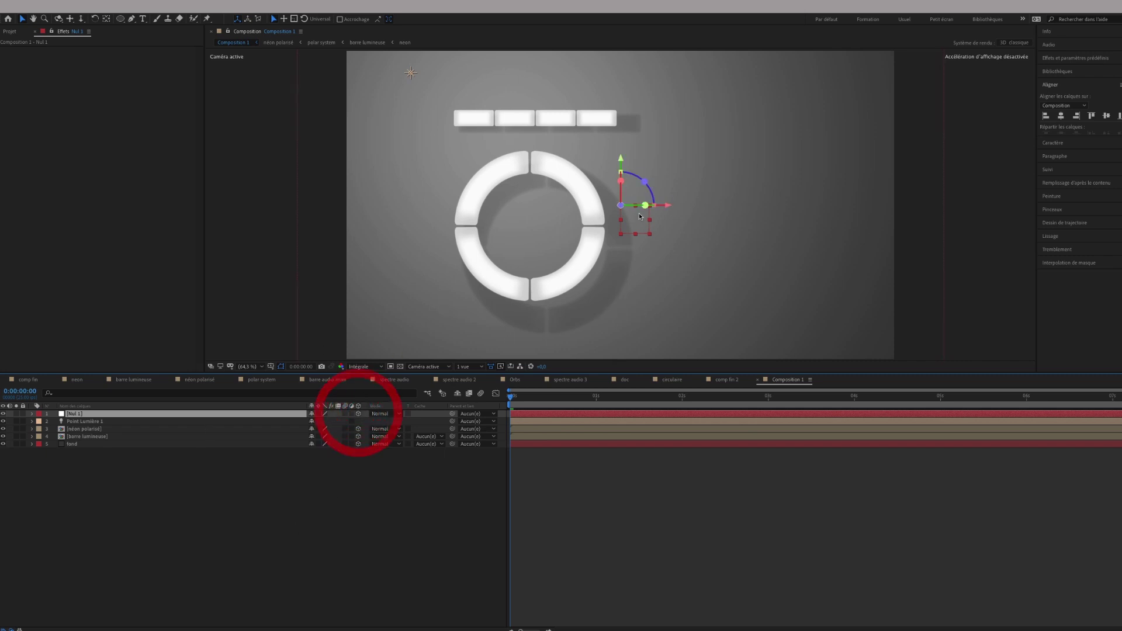
Step: Place Nul 1 beside the bars at upper left and parent Point Lumière 1 to it
{"action": "left_click_drag", "start_coordinate": [625, 165], "coordinate": [588, 47]}
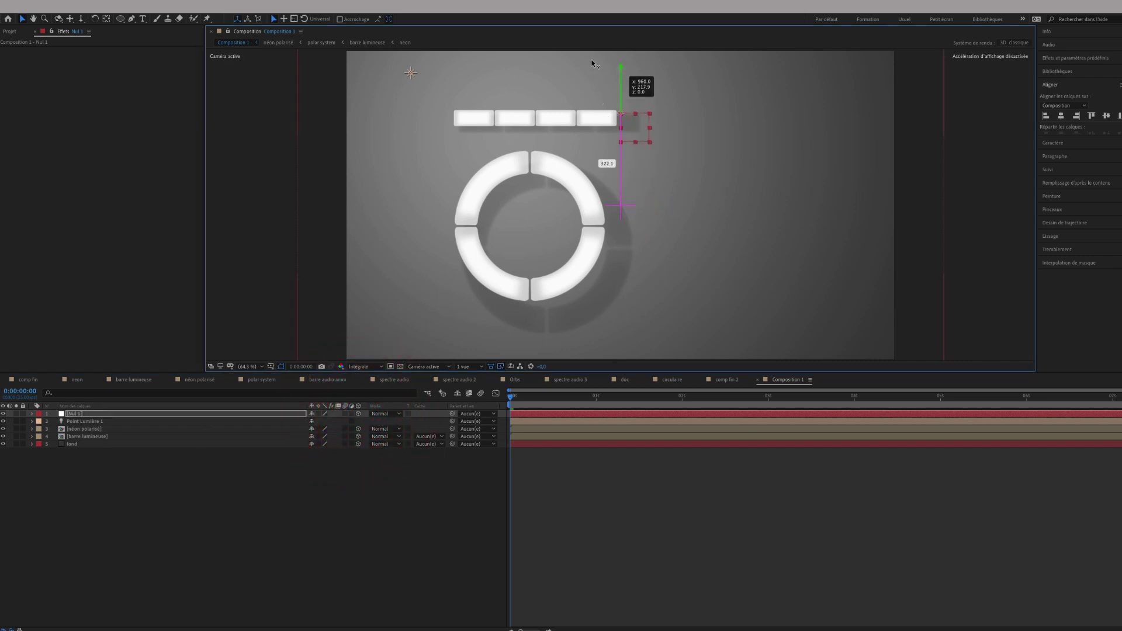
{"action": "mouse_move", "coordinate": [657, 93]}
{"action": "left_mouse_down"}
{"action": "mouse_move", "coordinate": [448, 103]}
{"action": "mouse_move", "coordinate": [458, 101]}
{"action": "left_mouse_up"}
{"action": "key", "text": "w"}
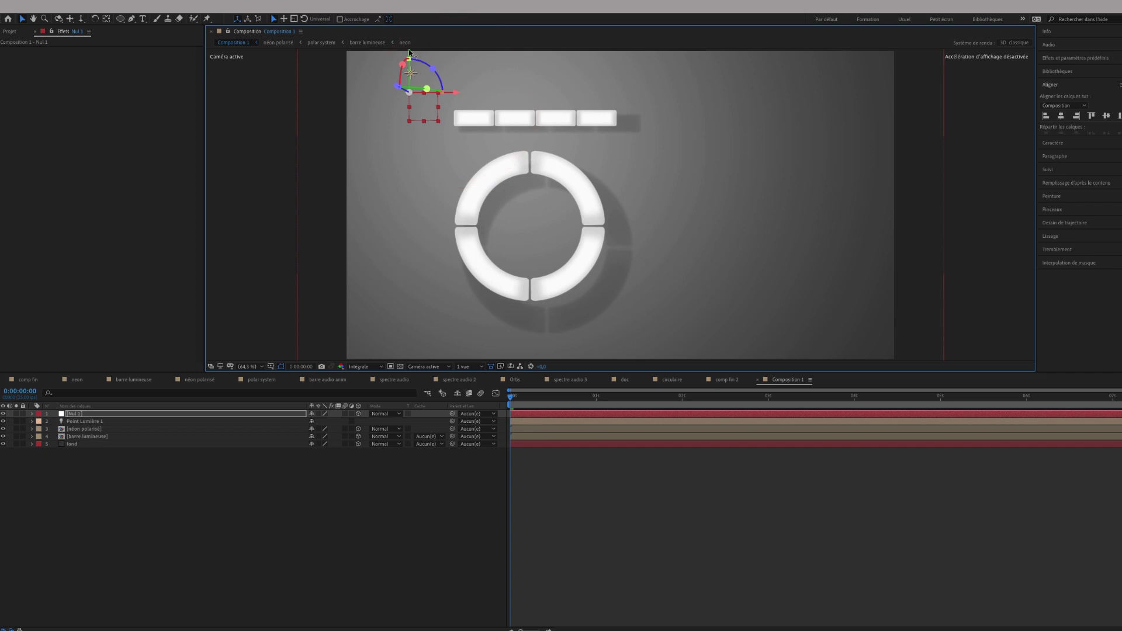
{"action": "left_click_drag", "start_coordinate": [410, 55], "coordinate": [410, 86]}
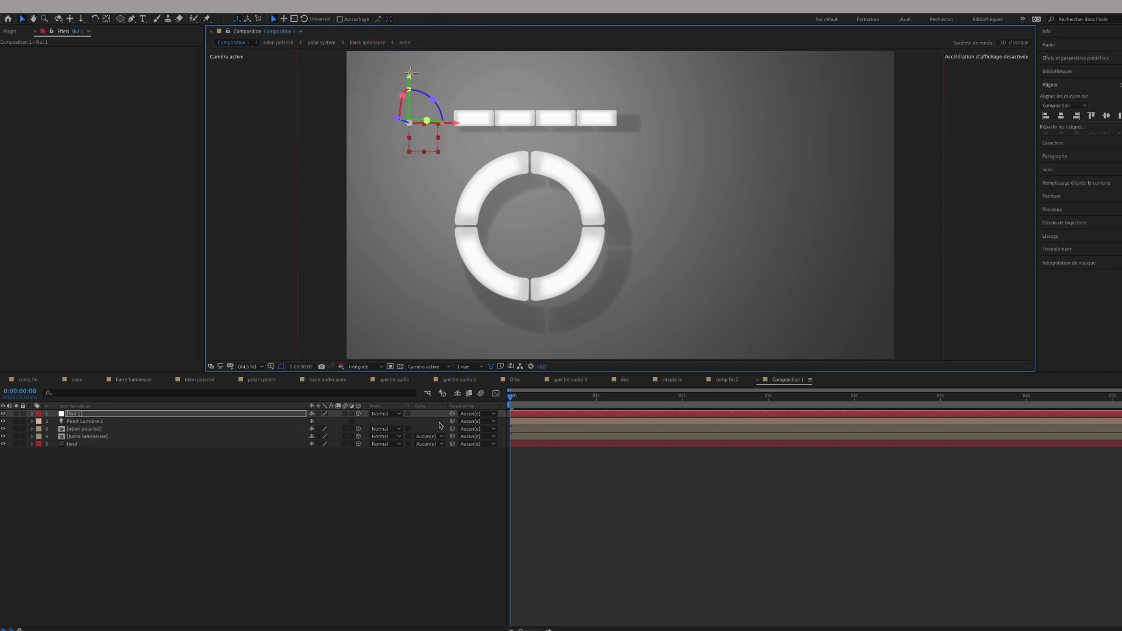
{"action": "left_click_drag", "start_coordinate": [452, 423], "coordinate": [390, 415]}
{"action": "left_click_drag", "start_coordinate": [264, 414], "coordinate": [265, 413]}
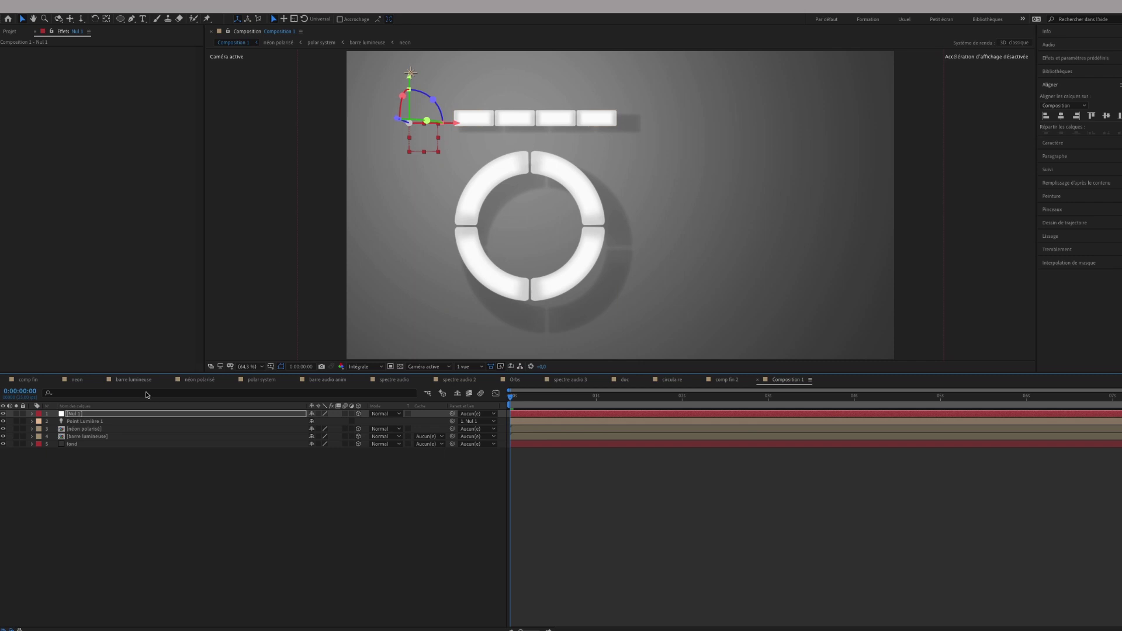
Step: Move Nul 1 off the left of the frame and set a starting Position keyframe
{"action": "left_click", "coordinate": [128, 415]}
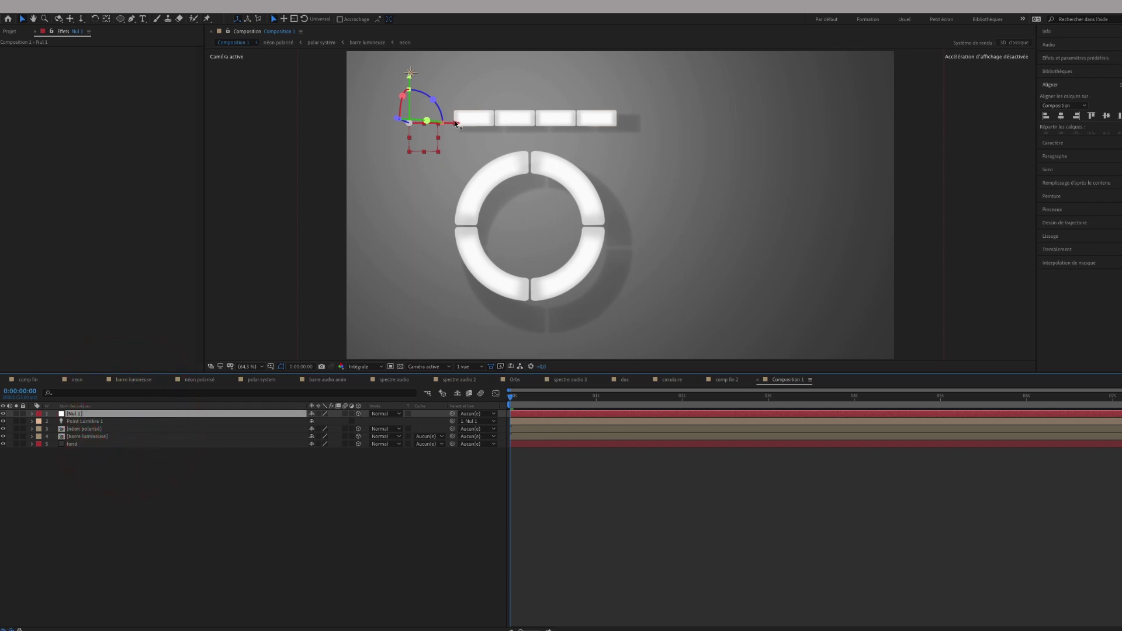
{"action": "mouse_move", "coordinate": [456, 124]}
{"action": "left_mouse_down"}
{"action": "mouse_move", "coordinate": [781, 162]}
{"action": "mouse_move", "coordinate": [533, 137]}
{"action": "mouse_move", "coordinate": [511, 121]}
{"action": "left_mouse_up"}
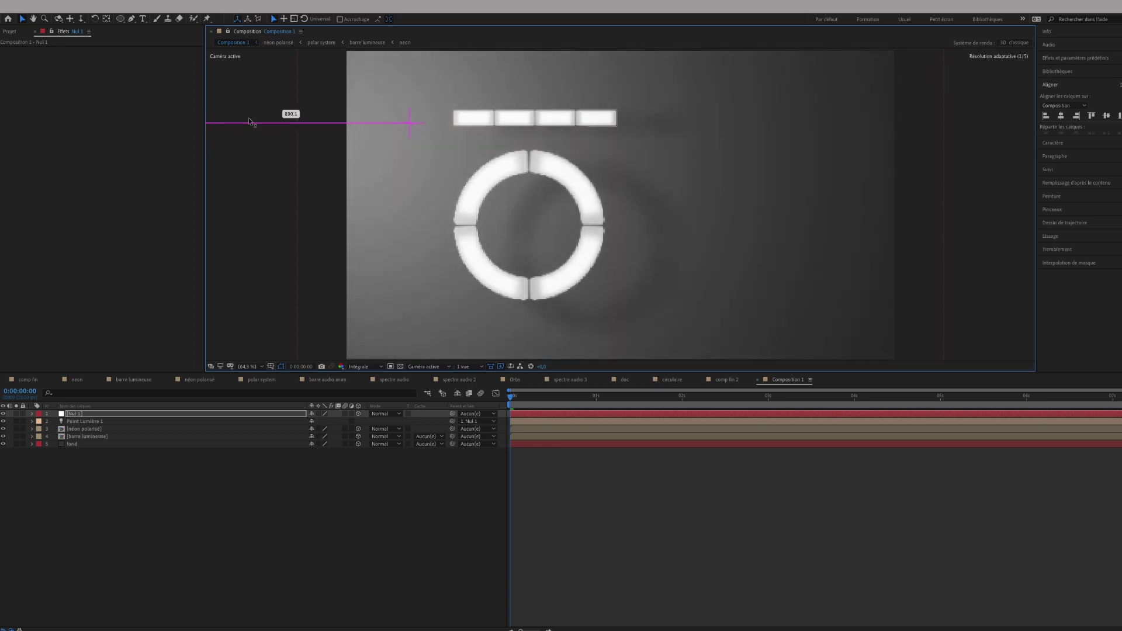
{"action": "left_click_drag", "start_coordinate": [511, 121], "coordinate": [345, 114]}
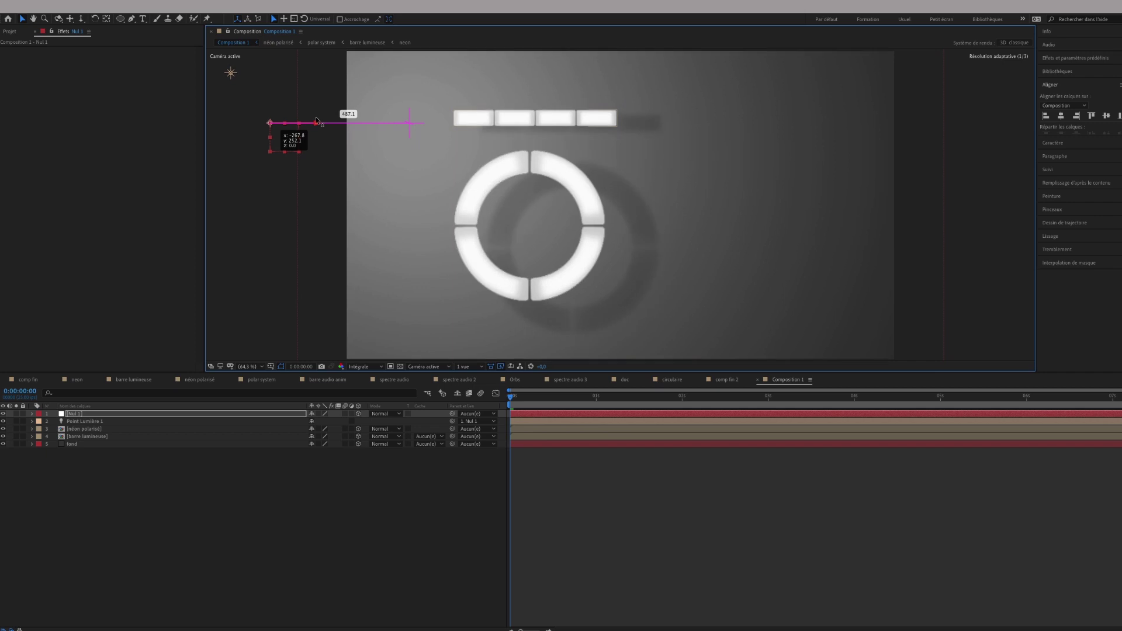
{"action": "key", "text": "p"}
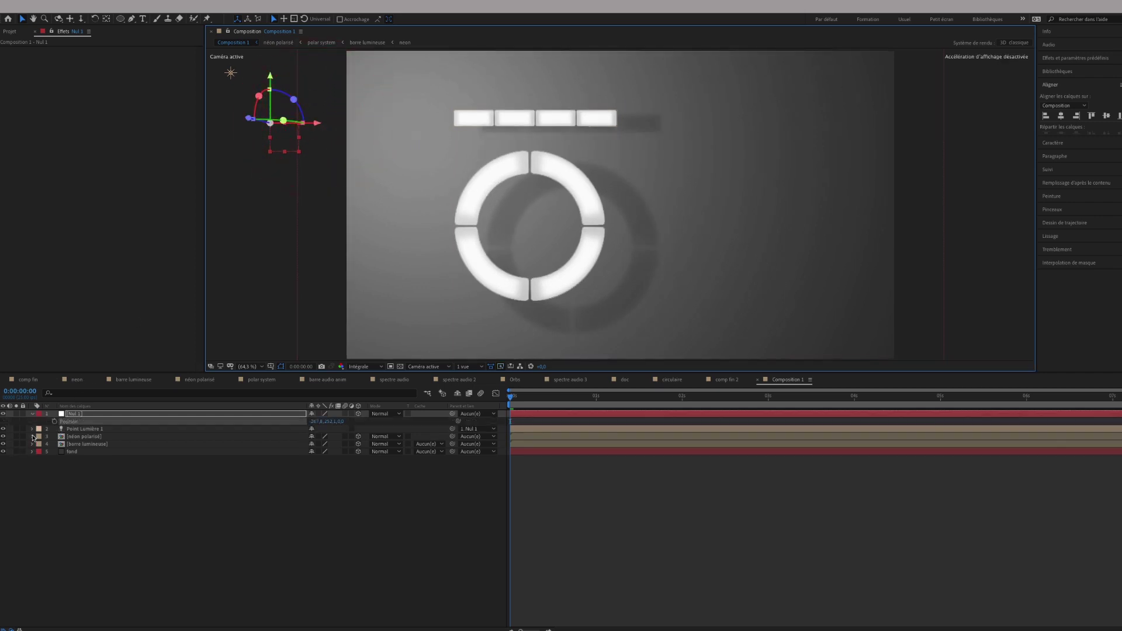
{"action": "left_click", "coordinate": [53, 421]}
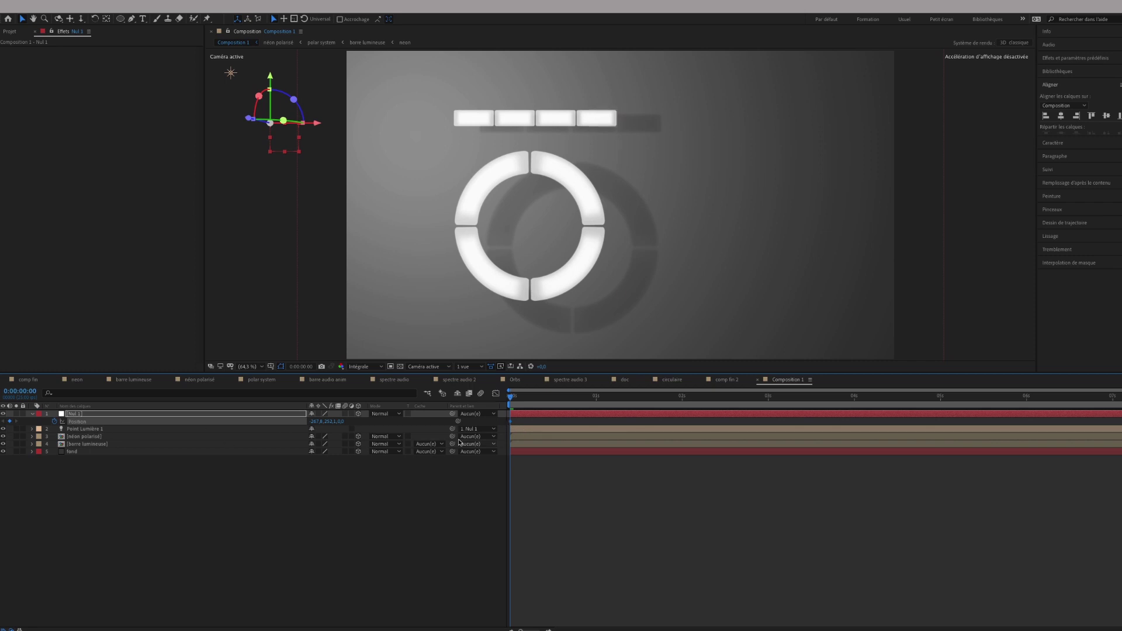
Step: At 1 s, move Nul 1 to the right edge, then preview the light sweep
{"action": "left_click_drag", "start_coordinate": [513, 400], "coordinate": [593, 398]}
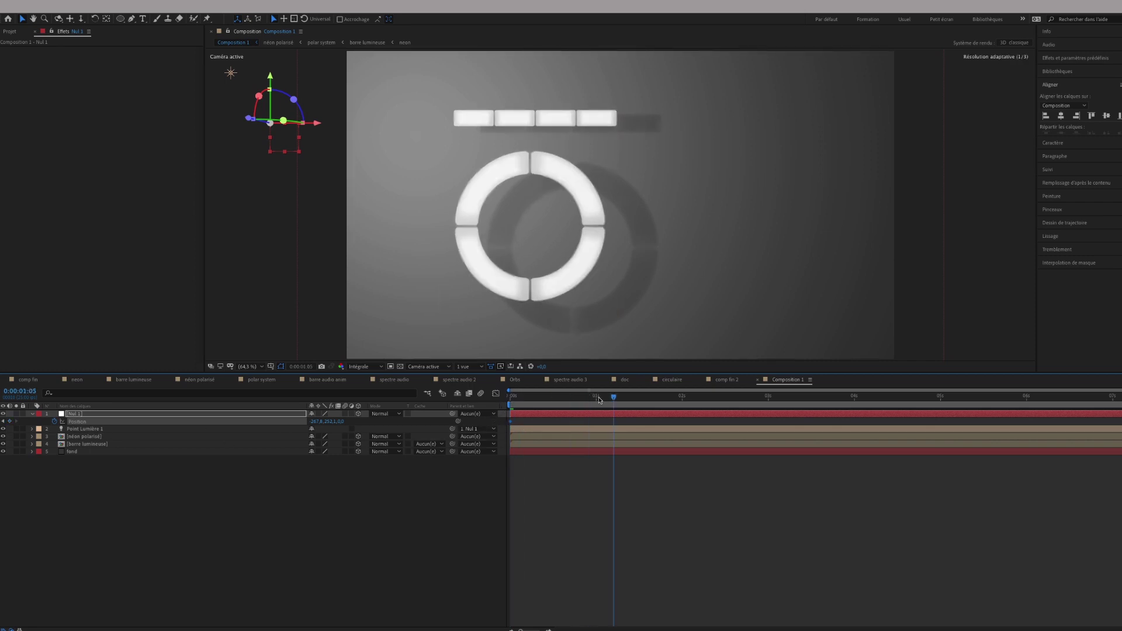
{"action": "mouse_move", "coordinate": [309, 122]}
{"action": "left_mouse_down"}
{"action": "mouse_move", "coordinate": [699, 151]}
{"action": "mouse_move", "coordinate": [946, 145]}
{"action": "left_mouse_up"}
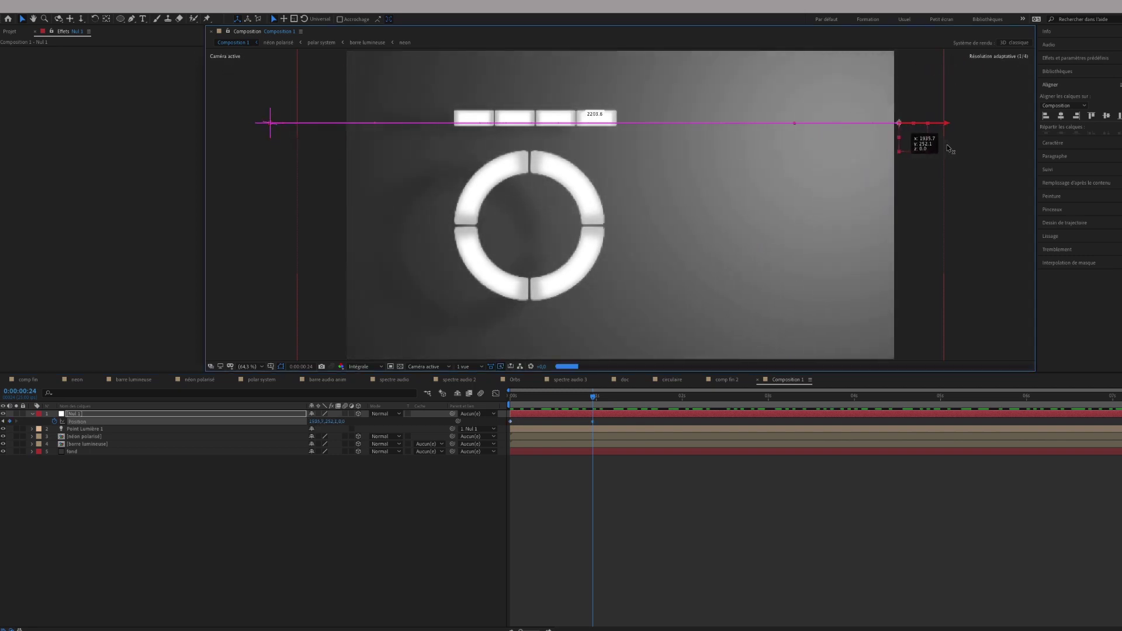
{"action": "left_click", "coordinate": [501, 366]}
{"action": "key", "text": "space"}
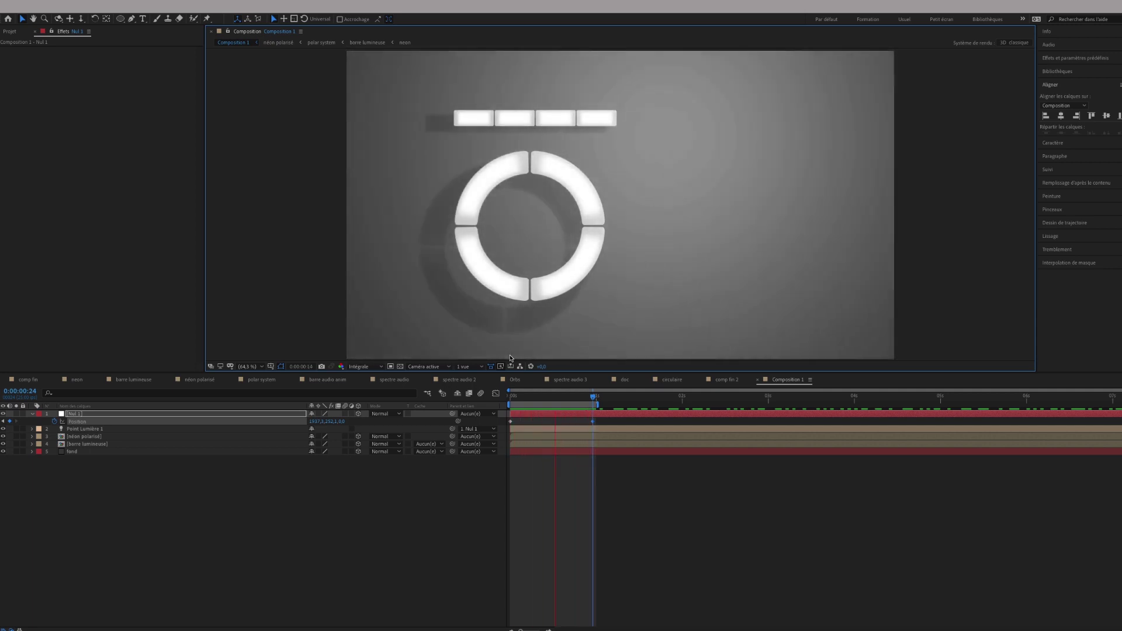
{"action": "key", "text": "space"}
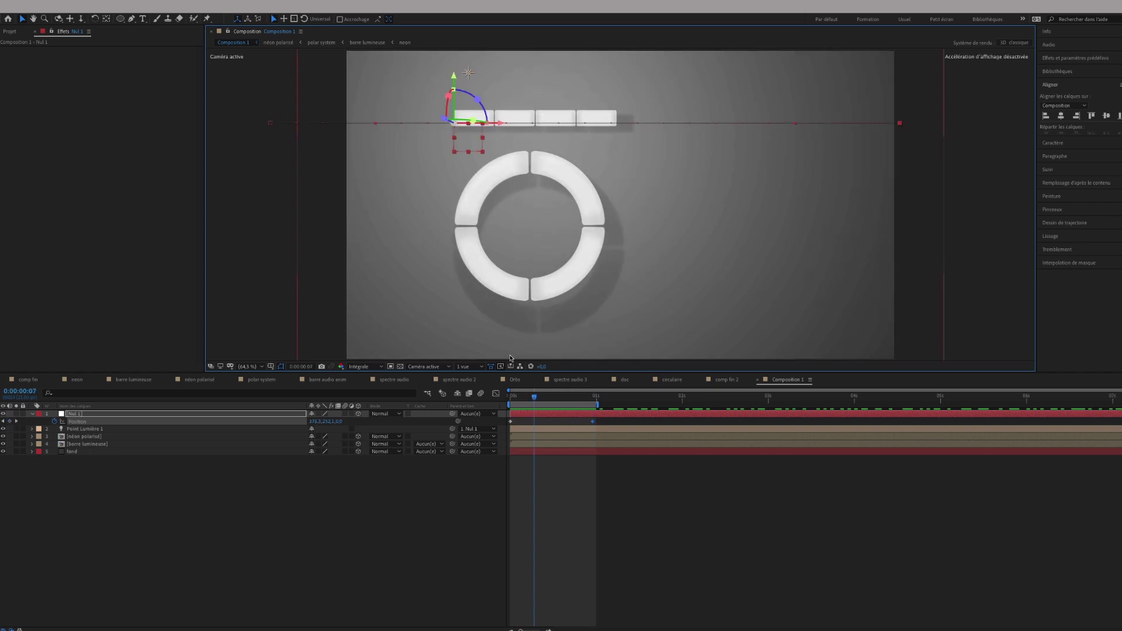
Step: Switch Point Lumière 1 to a parallel light and adjust its shadow intensity
{"action": "left_click", "coordinate": [94, 429]}
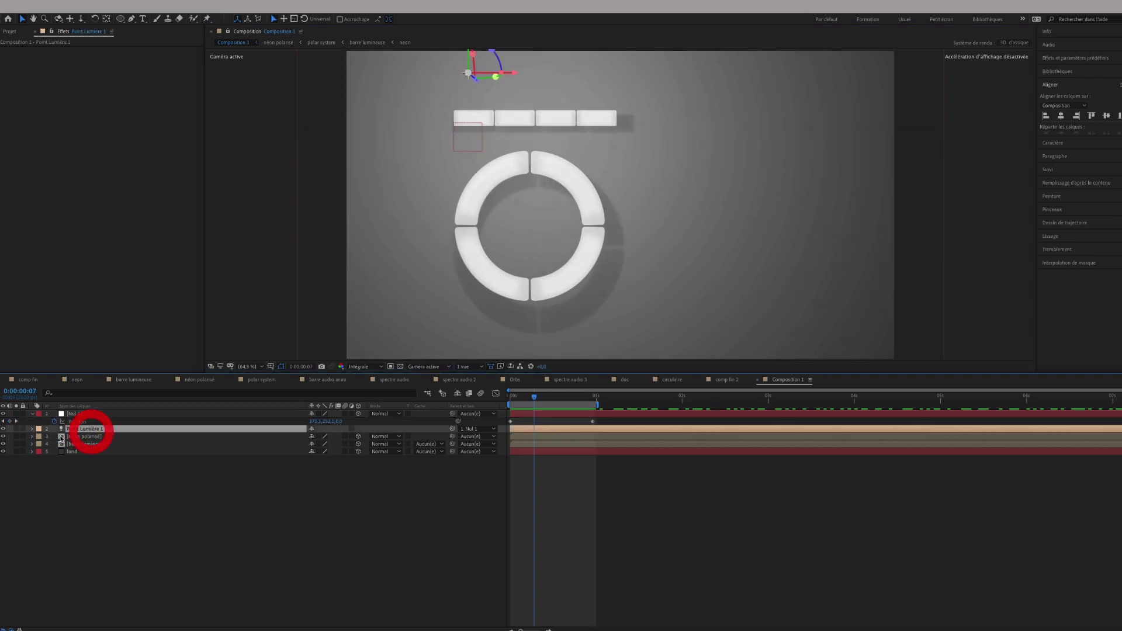
{"action": "left_click", "coordinate": [32, 430]}
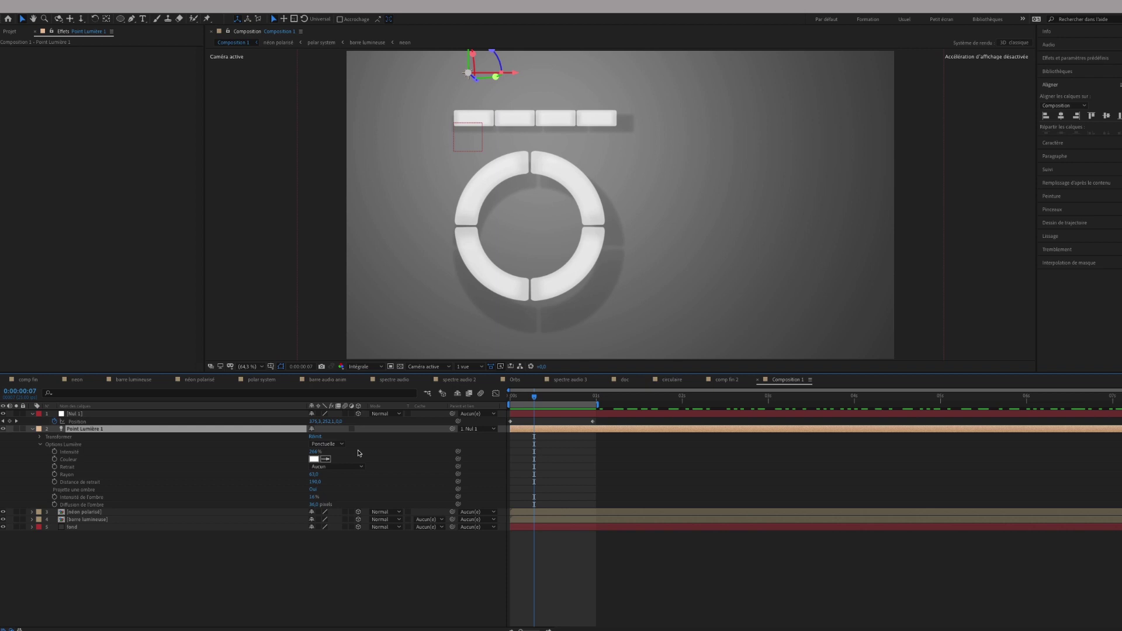
{"action": "left_click", "coordinate": [337, 445]}
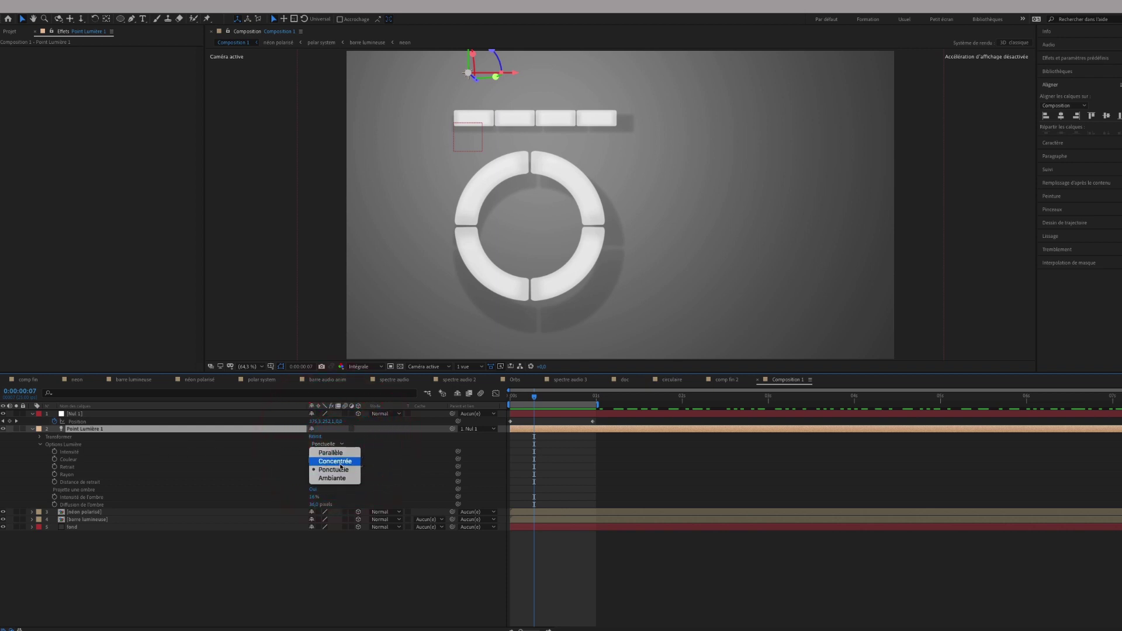
{"action": "left_click", "coordinate": [330, 453]}
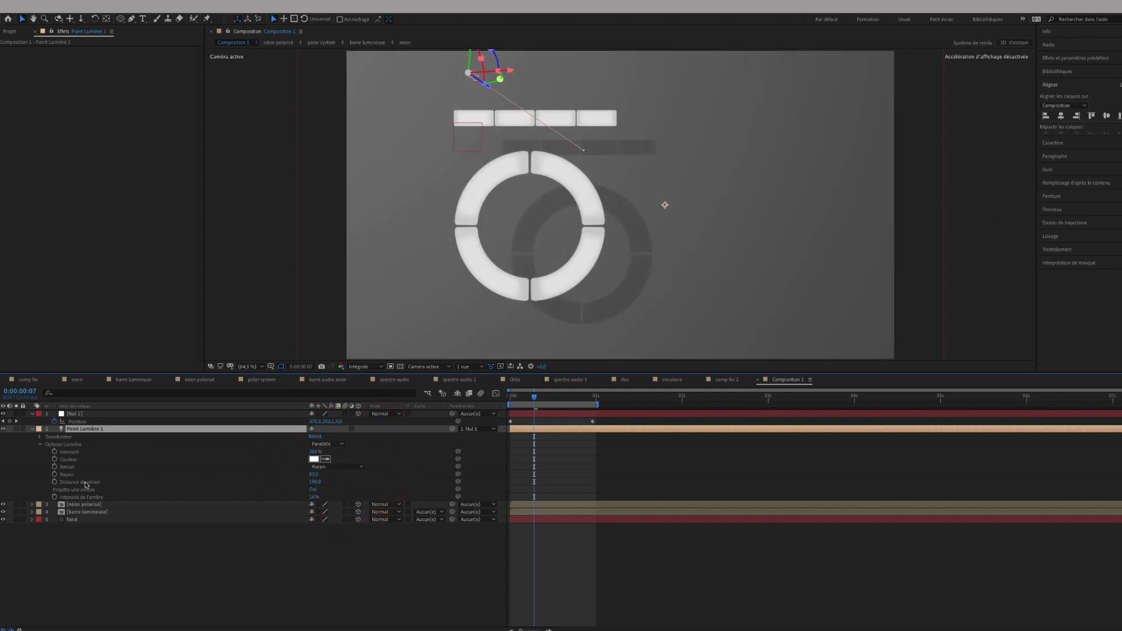
{"action": "left_click_drag", "start_coordinate": [309, 500], "coordinate": [306, 503]}
{"action": "mouse_move", "coordinate": [311, 500]}
{"action": "left_mouse_down"}
{"action": "mouse_move", "coordinate": [331, 497]}
{"action": "mouse_move", "coordinate": [309, 499]}
{"action": "left_mouse_up"}
Step: Change the light to a spot light and widen its cone angle to 139°
{"action": "left_click", "coordinate": [325, 445]}
{"action": "left_click", "coordinate": [327, 461]}
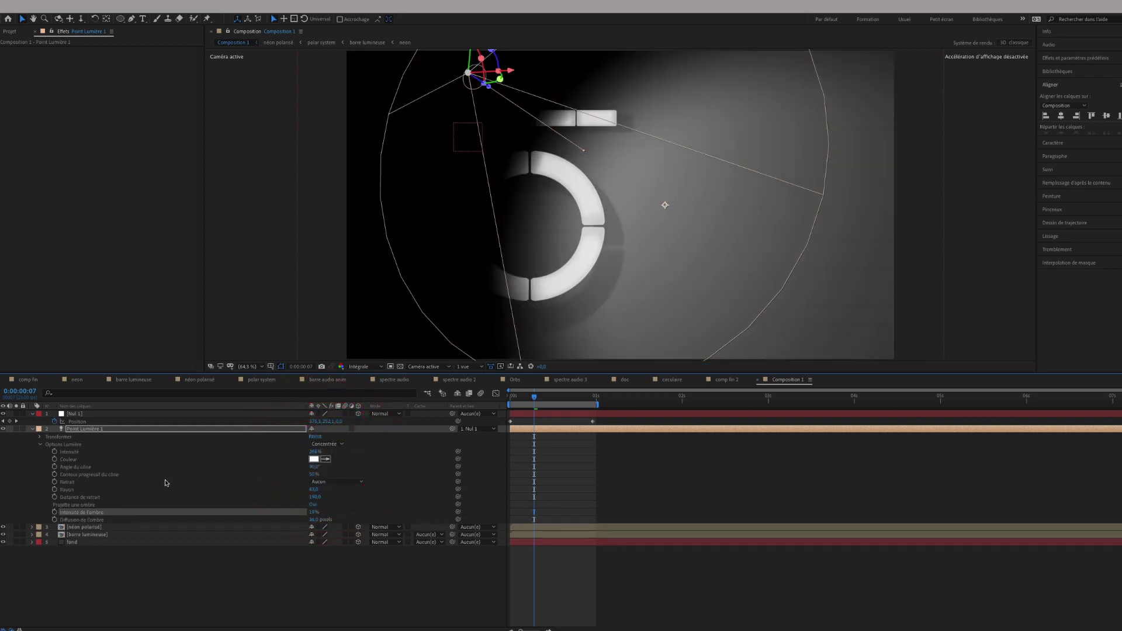
{"action": "mouse_move", "coordinate": [314, 471]}
{"action": "left_mouse_down"}
{"action": "mouse_move", "coordinate": [328, 469]}
{"action": "mouse_move", "coordinate": [286, 471]}
{"action": "mouse_move", "coordinate": [312, 467]}
{"action": "left_mouse_up"}
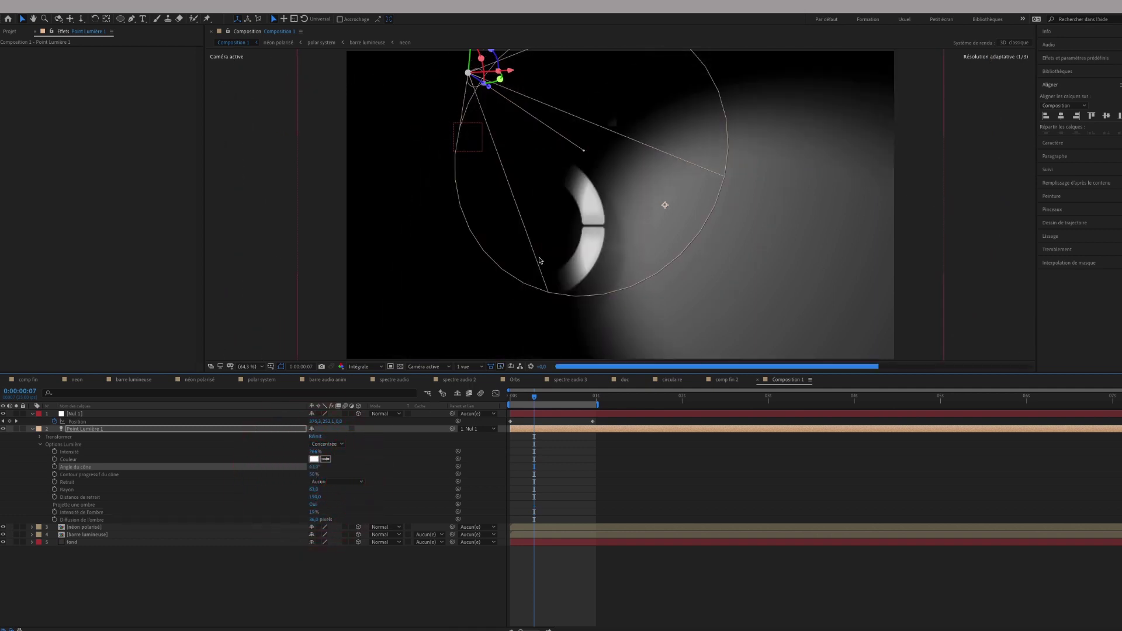
Step: Shift the spot light left along X so its beam covers the neon ring
{"action": "left_click_drag", "start_coordinate": [510, 73], "coordinate": [225, 65]}
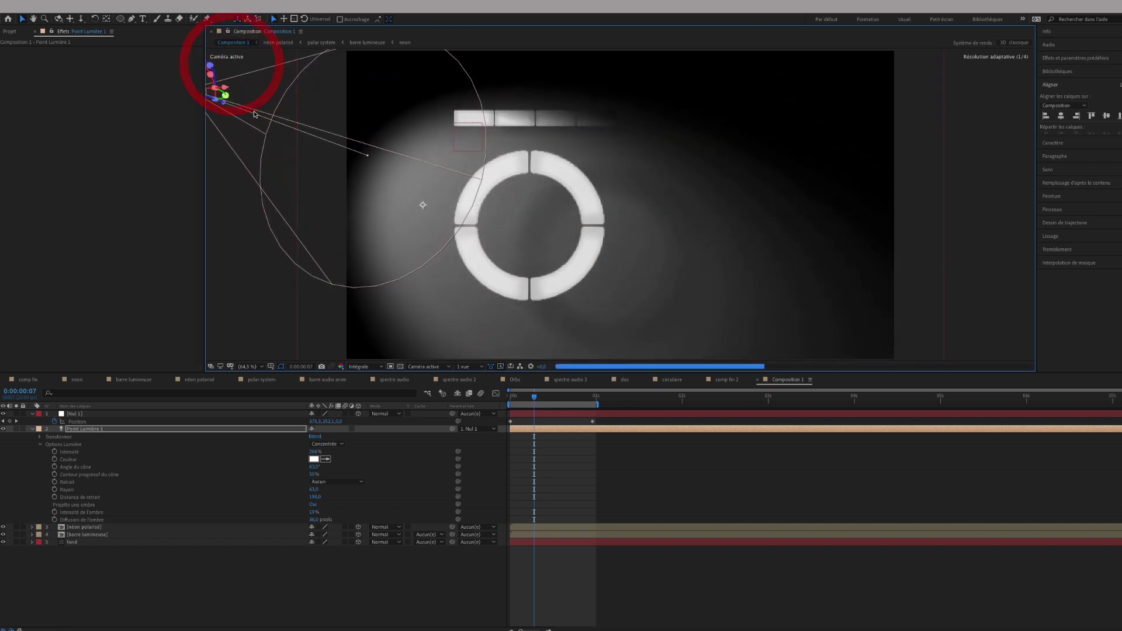
{"action": "left_click", "coordinate": [80, 430]}
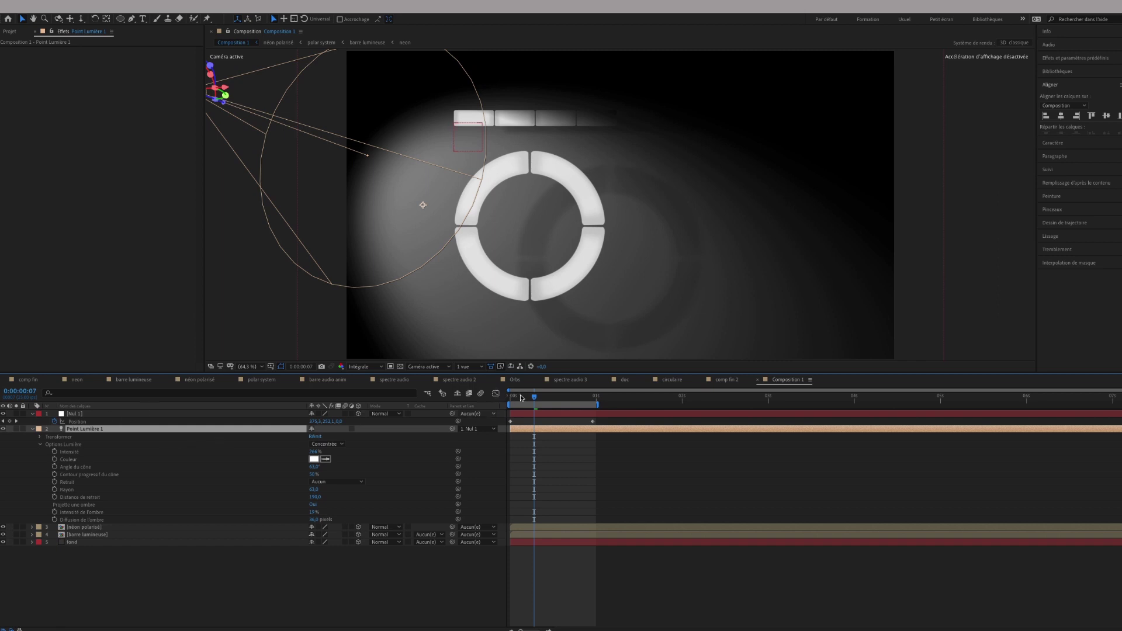
{"action": "mouse_move", "coordinate": [532, 399]}
{"action": "left_mouse_down"}
{"action": "mouse_move", "coordinate": [570, 403]}
{"action": "mouse_move", "coordinate": [501, 397]}
{"action": "mouse_move", "coordinate": [524, 396]}
{"action": "left_mouse_up"}
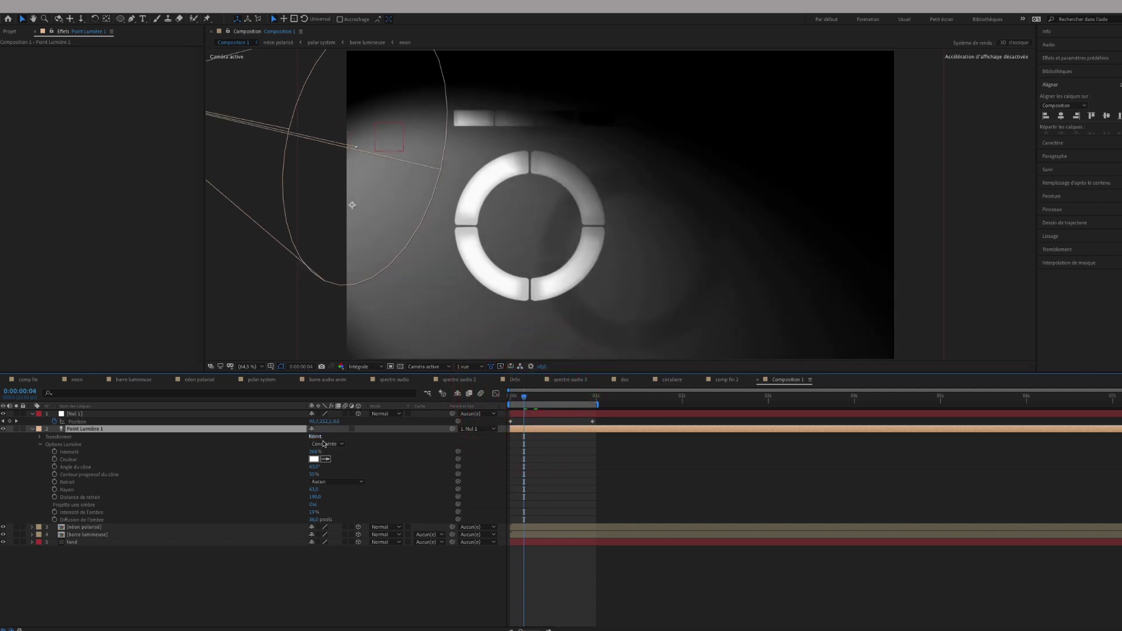
Step: Set intensity to about 135%, cone angle to about 47° and cone feather to 43%
{"action": "mouse_move", "coordinate": [315, 455]}
{"action": "left_mouse_down"}
{"action": "mouse_move", "coordinate": [264, 462]}
{"action": "mouse_move", "coordinate": [407, 457]}
{"action": "mouse_move", "coordinate": [334, 473]}
{"action": "left_mouse_up"}
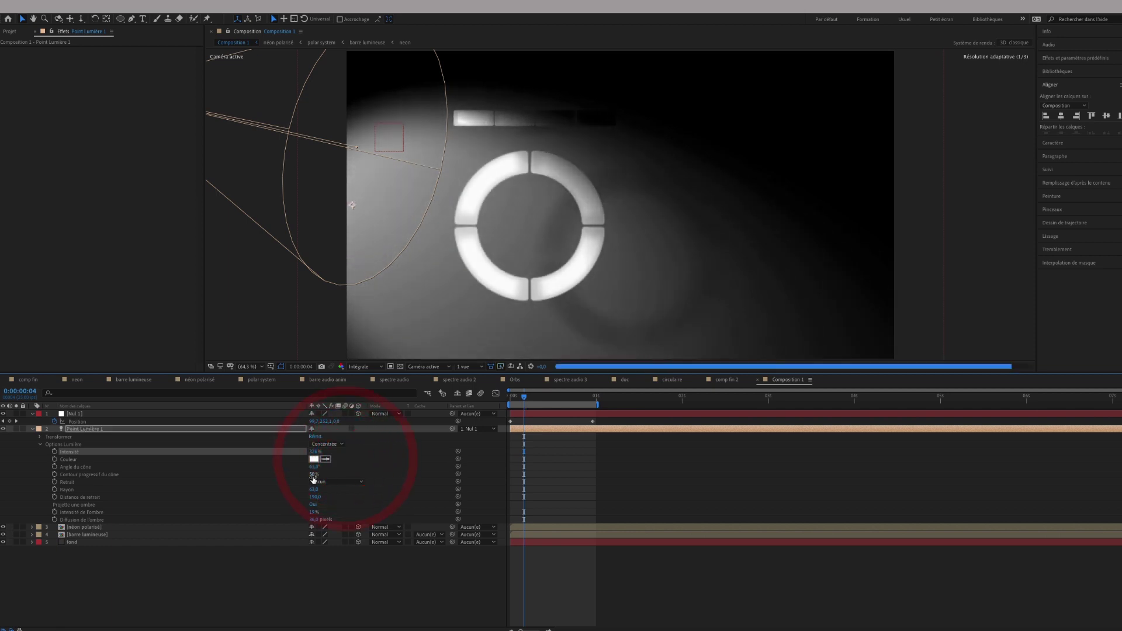
{"action": "left_click_drag", "start_coordinate": [313, 467], "coordinate": [319, 466]}
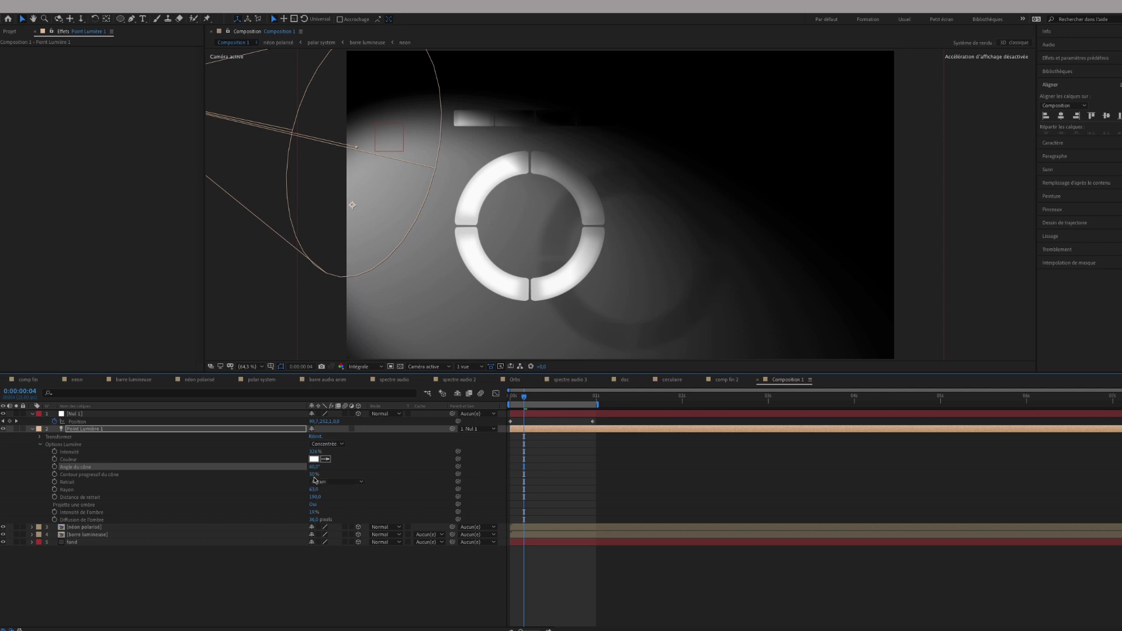
{"action": "mouse_move", "coordinate": [313, 475]}
{"action": "left_mouse_down"}
{"action": "mouse_move", "coordinate": [385, 471]}
{"action": "mouse_move", "coordinate": [306, 471]}
{"action": "left_mouse_up"}
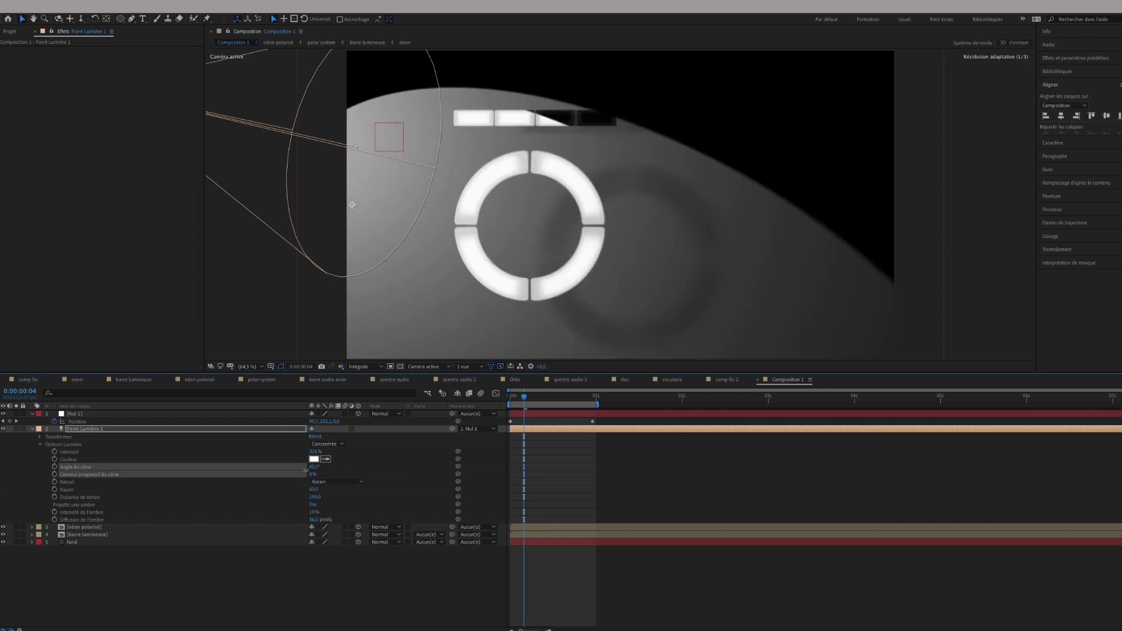
{"action": "mouse_move", "coordinate": [305, 470]}
{"action": "left_mouse_down"}
{"action": "mouse_move", "coordinate": [344, 469]}
{"action": "mouse_move", "coordinate": [308, 471]}
{"action": "mouse_move", "coordinate": [330, 480]}
{"action": "left_mouse_up"}
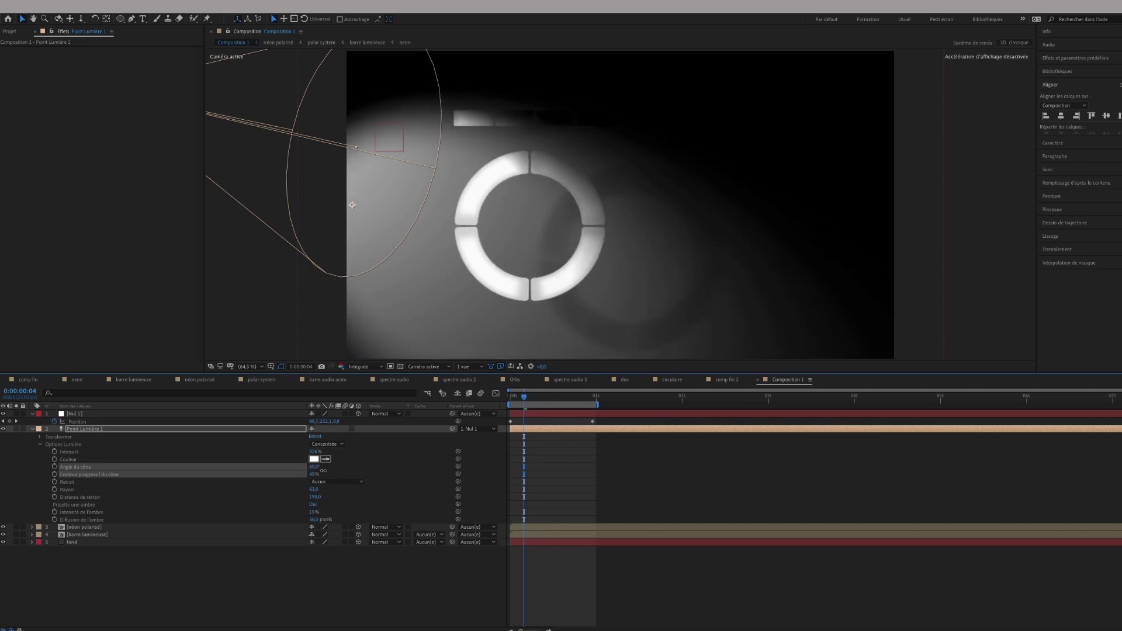
Step: Set Rayon to 95, Distance de retrait to 186, and shadow diffusion to 14 pixels
{"action": "left_click", "coordinate": [326, 483]}
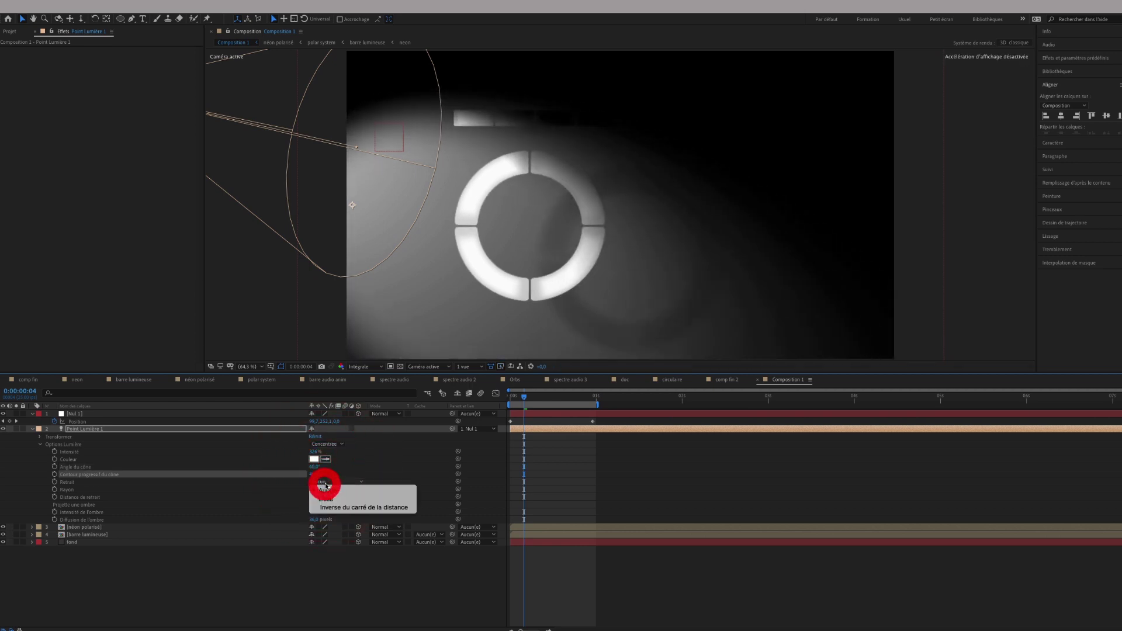
{"action": "left_click", "coordinate": [371, 560]}
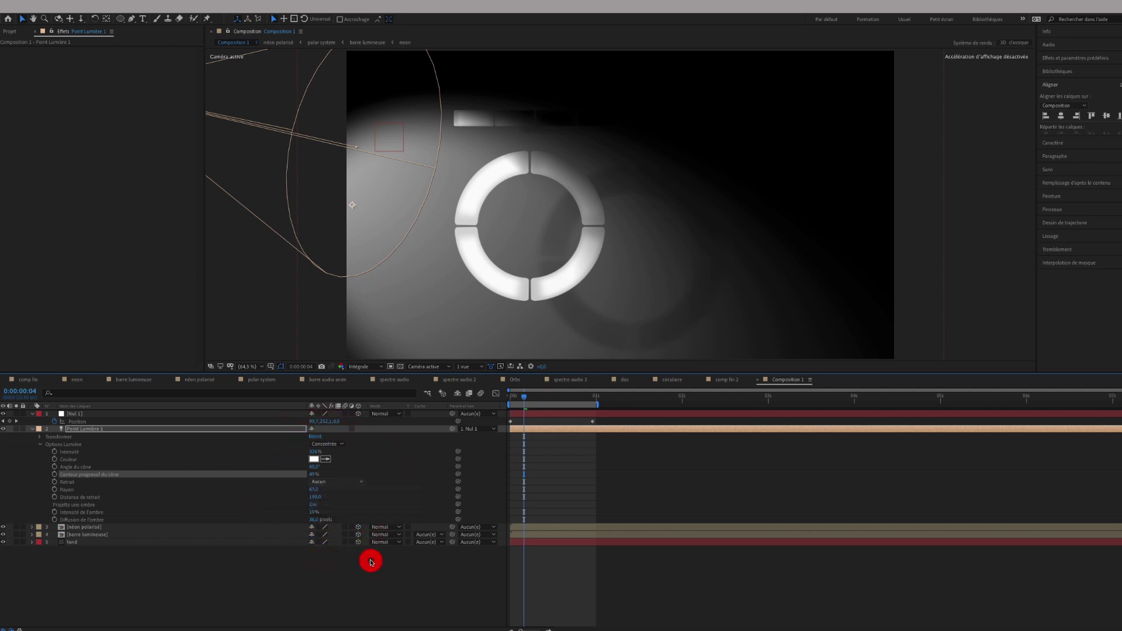
{"action": "left_click_drag", "start_coordinate": [311, 490], "coordinate": [335, 490]}
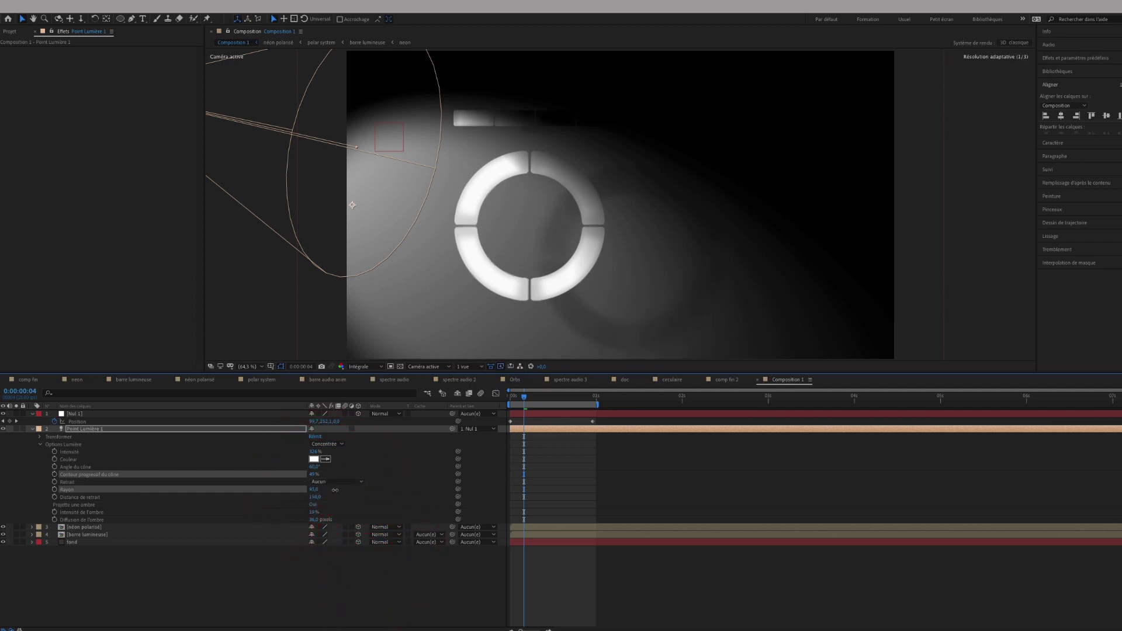
{"action": "left_click", "coordinate": [314, 498]}
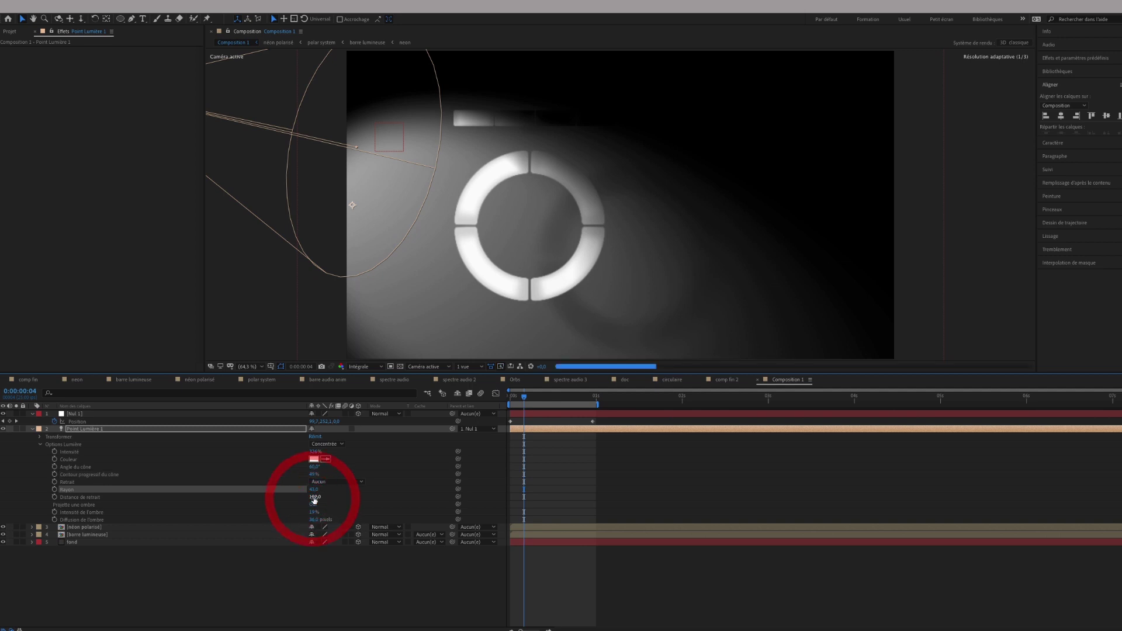
{"action": "left_click", "coordinate": [311, 494]}
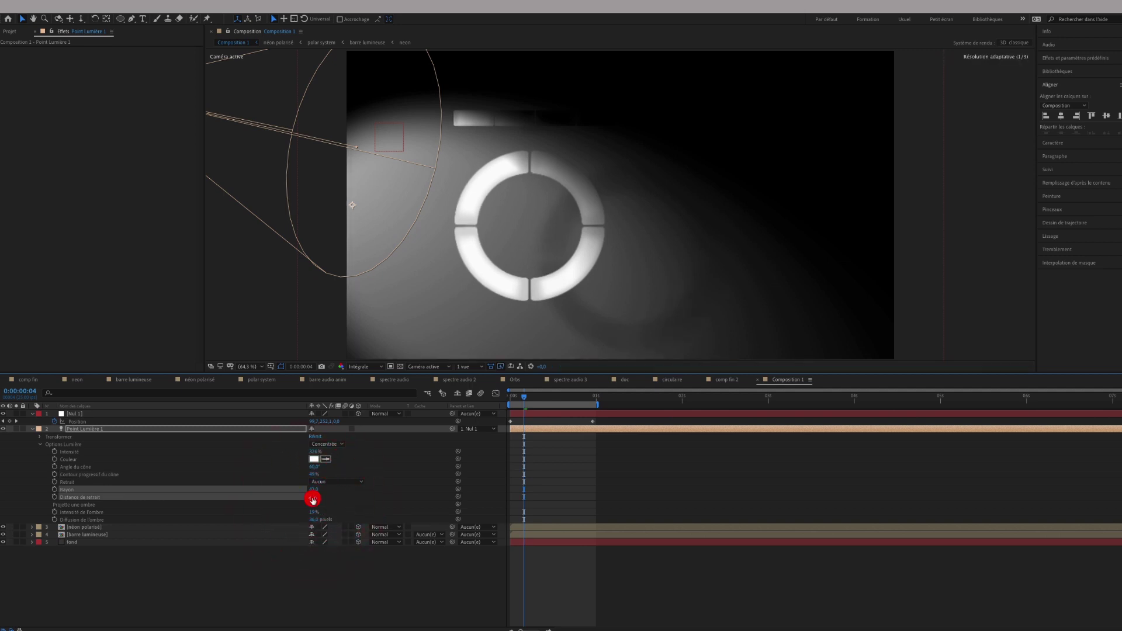
{"action": "left_click", "coordinate": [336, 568]}
{"action": "left_click_drag", "start_coordinate": [315, 514], "coordinate": [332, 513]}
{"action": "left_click_drag", "start_coordinate": [375, 513], "coordinate": [513, 517]}
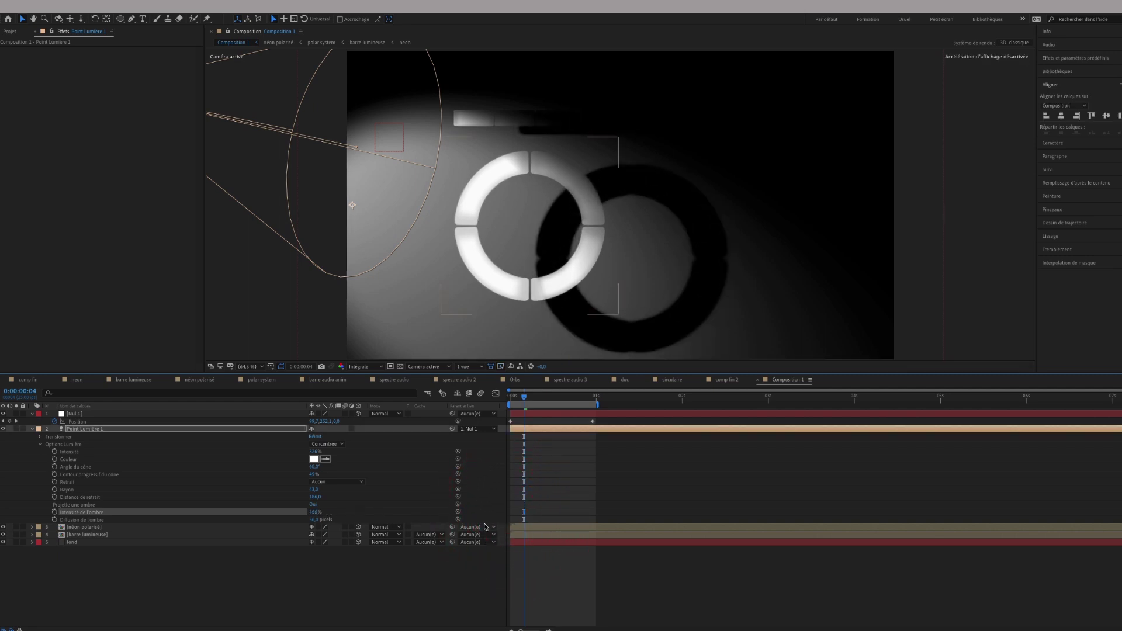
{"action": "key", "text": "ctrl+z"}
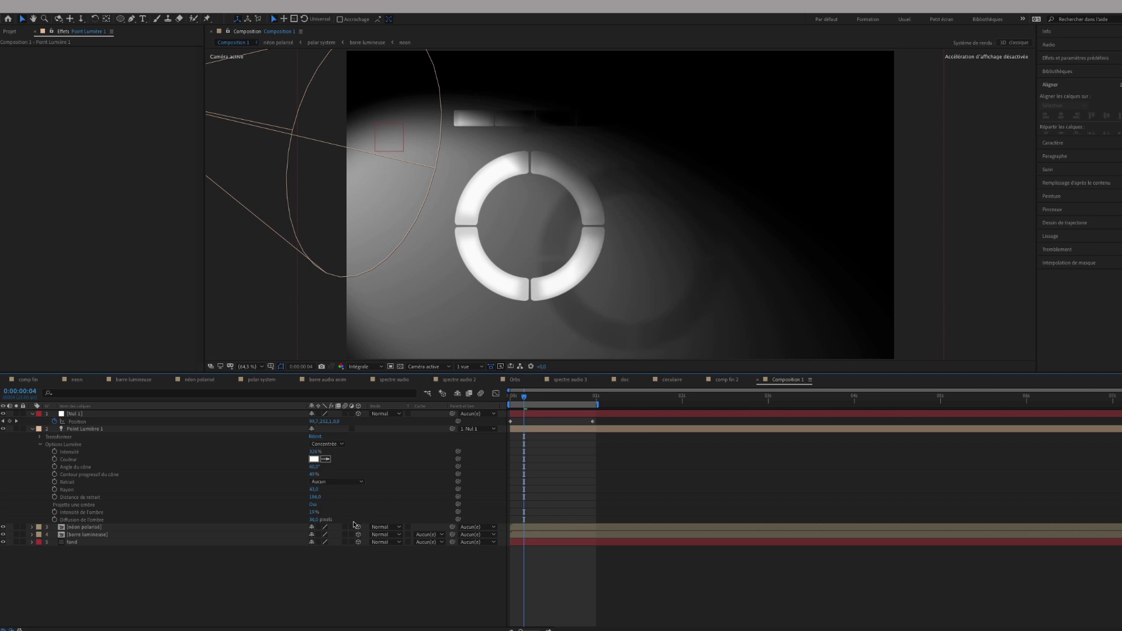
{"action": "mouse_move", "coordinate": [314, 520]}
{"action": "left_mouse_down"}
{"action": "mouse_move", "coordinate": [276, 521]}
{"action": "mouse_move", "coordinate": [328, 519]}
{"action": "left_mouse_up"}
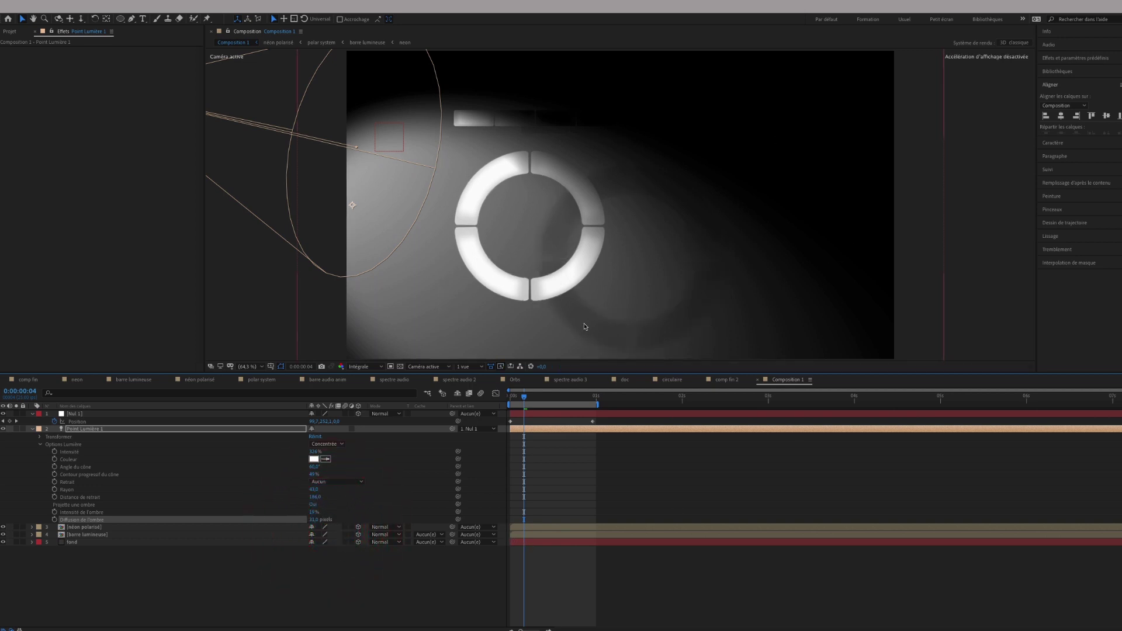
Step: Switch the light to Ponctuelle, try Ambiante with lower intensity, then undo back to Ponctuelle
{"action": "left_click", "coordinate": [327, 444]}
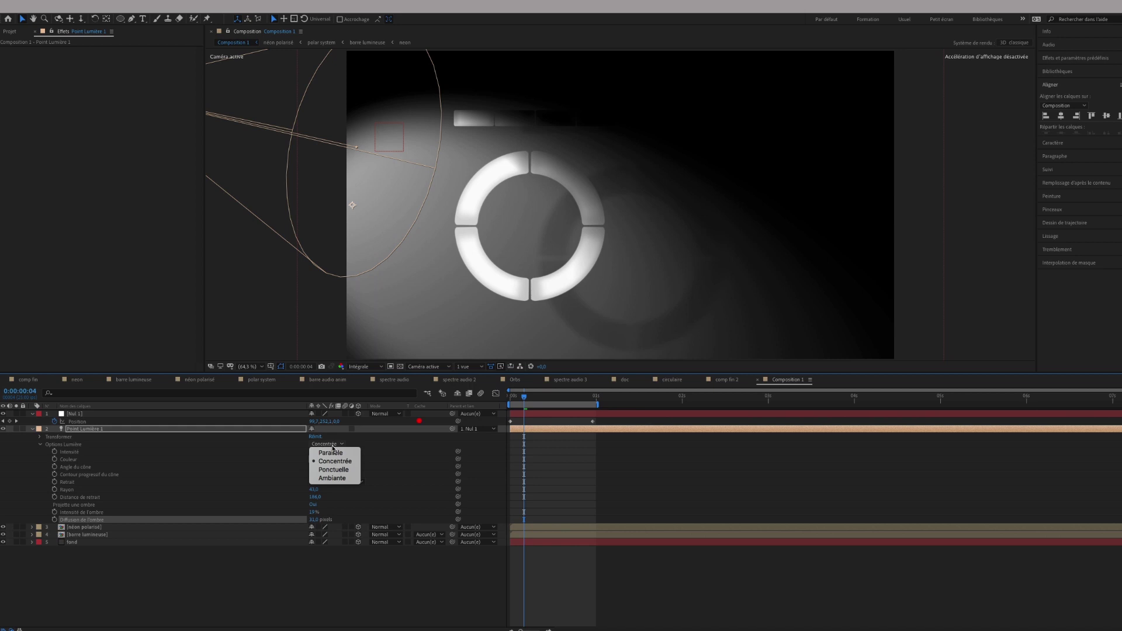
{"action": "left_click", "coordinate": [340, 470]}
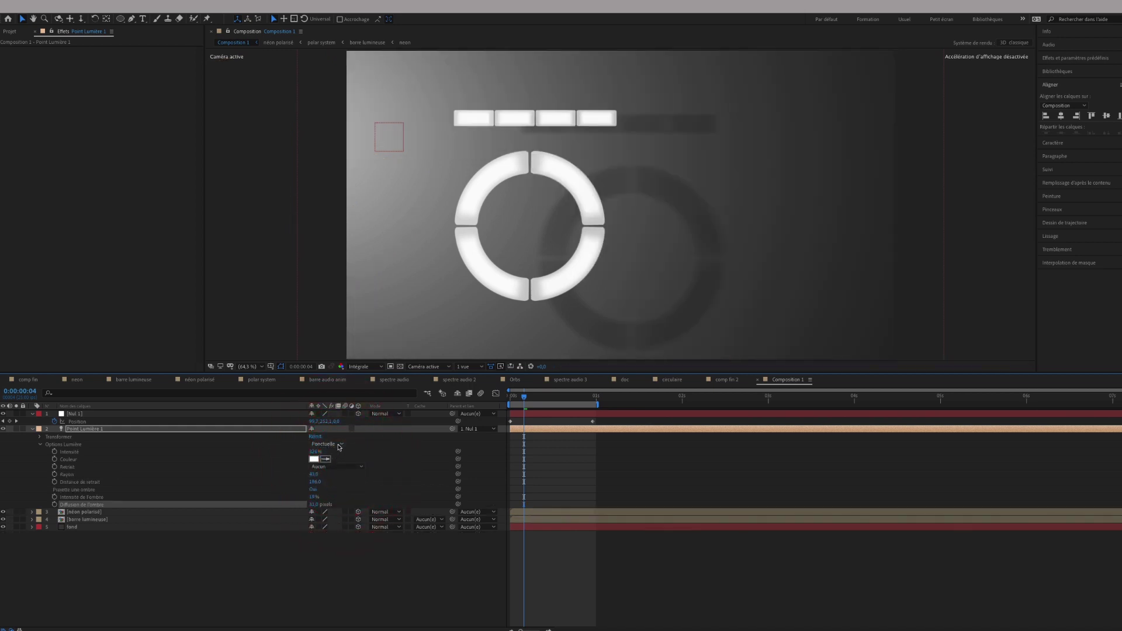
{"action": "left_click", "coordinate": [339, 444]}
{"action": "left_click", "coordinate": [344, 475]}
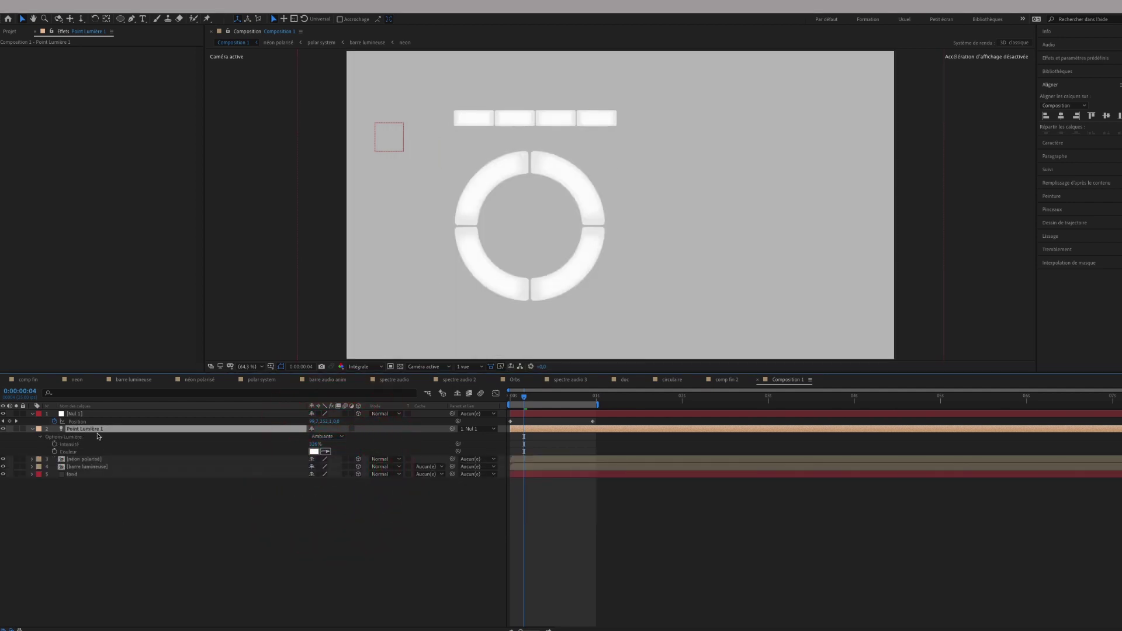
{"action": "left_click_drag", "start_coordinate": [315, 444], "coordinate": [233, 444]}
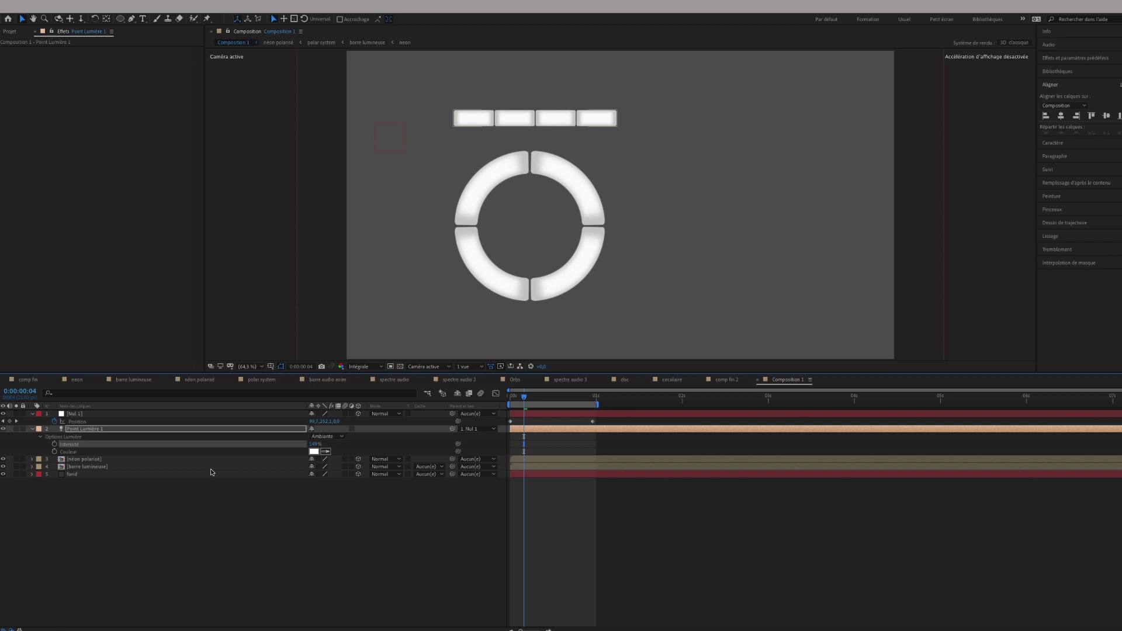
{"action": "key", "text": "ctrl+z"}
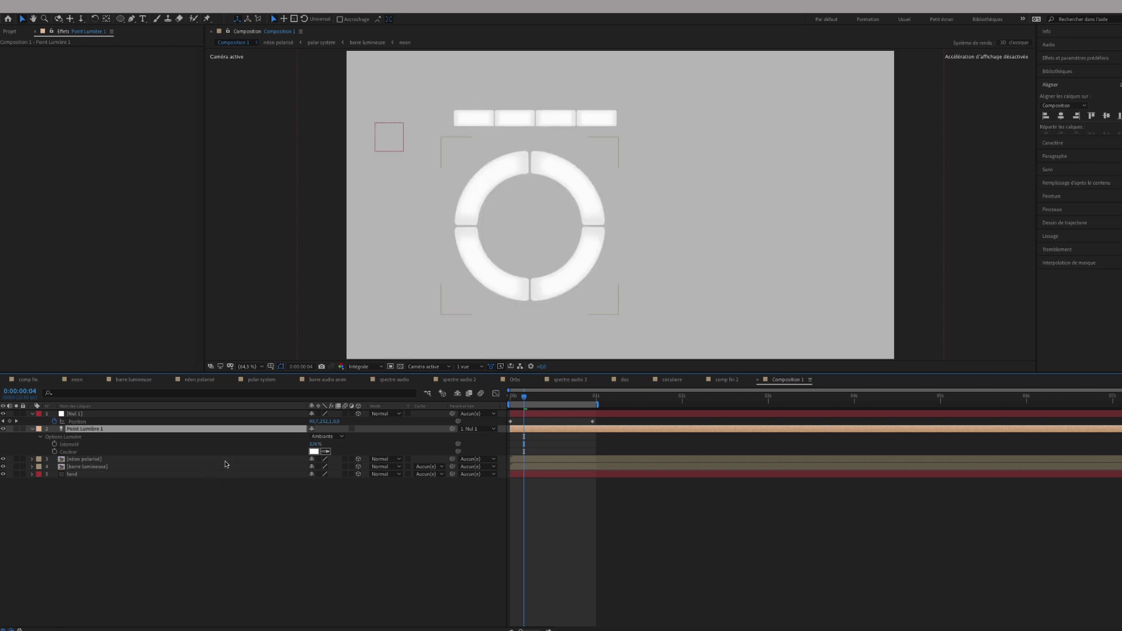
{"action": "key", "text": "ctrl+z"}
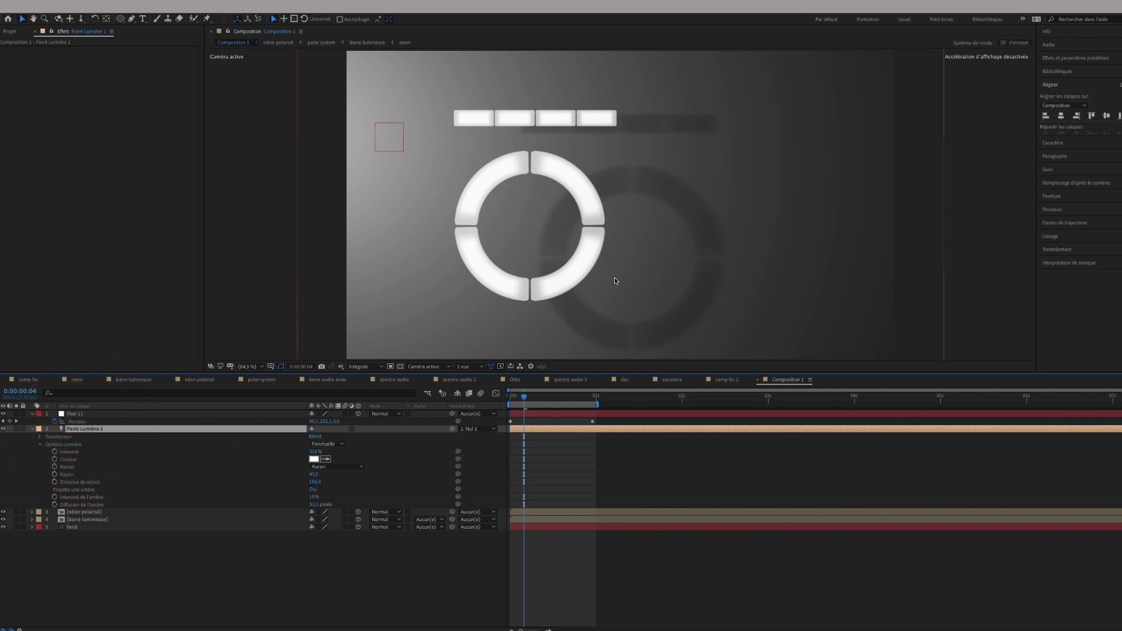
Step: Create a new ambient light, Ambiant Lumière 1
{"action": "right_click", "coordinate": [156, 576]}
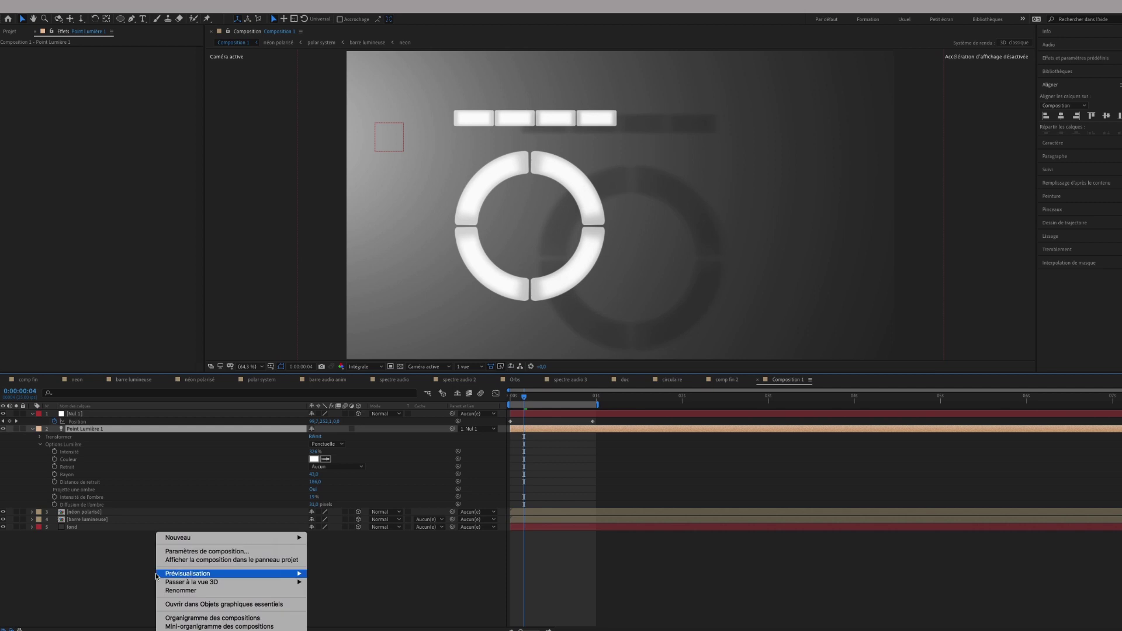
{"action": "mouse_move", "coordinate": [194, 540]}
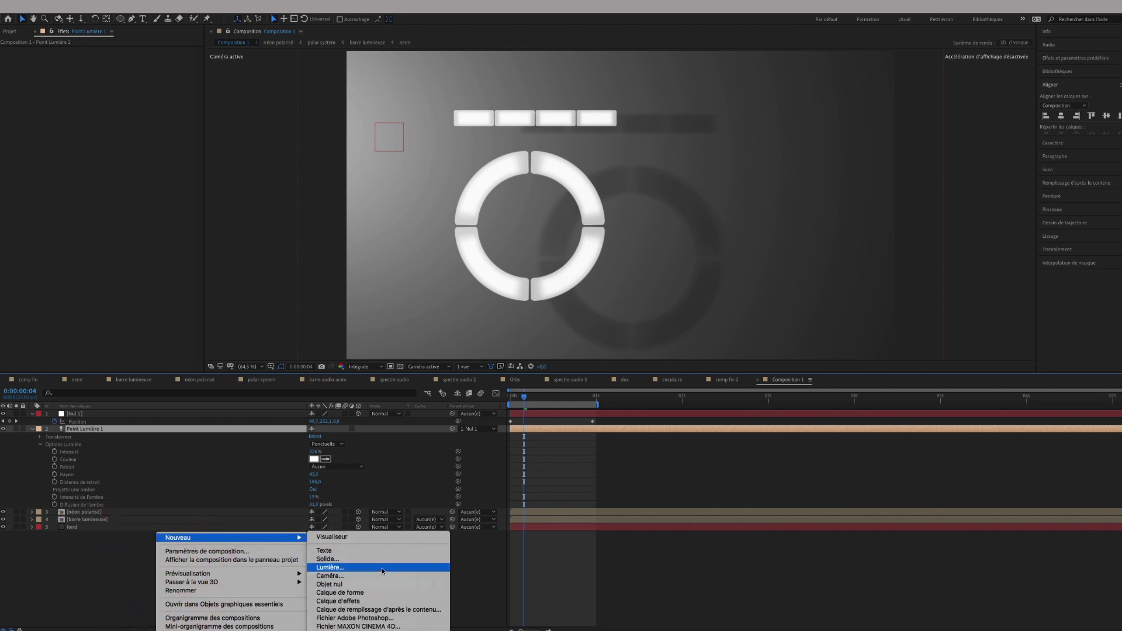
{"action": "left_click", "coordinate": [381, 566]}
{"action": "left_click", "coordinate": [431, 162]}
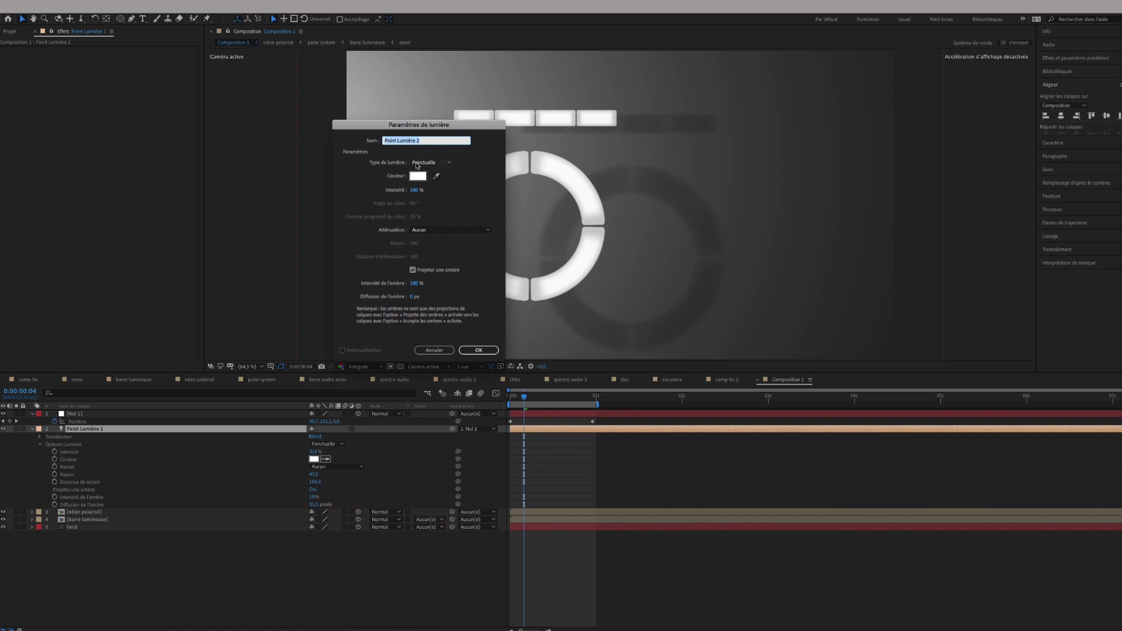
{"action": "left_click", "coordinate": [421, 170]}
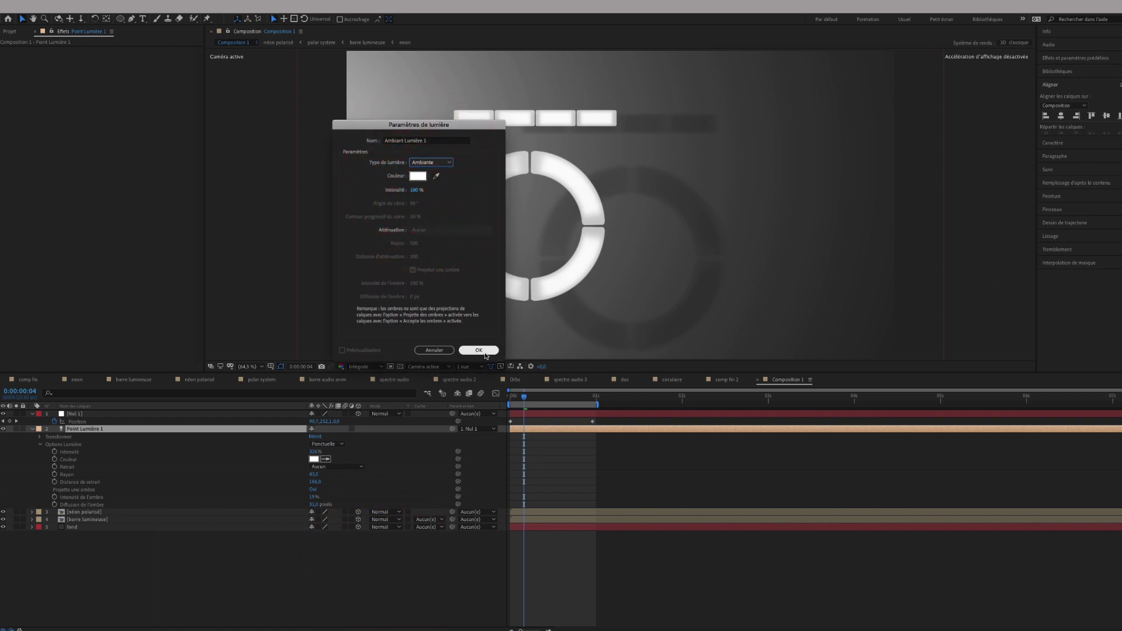
{"action": "left_click", "coordinate": [483, 352]}
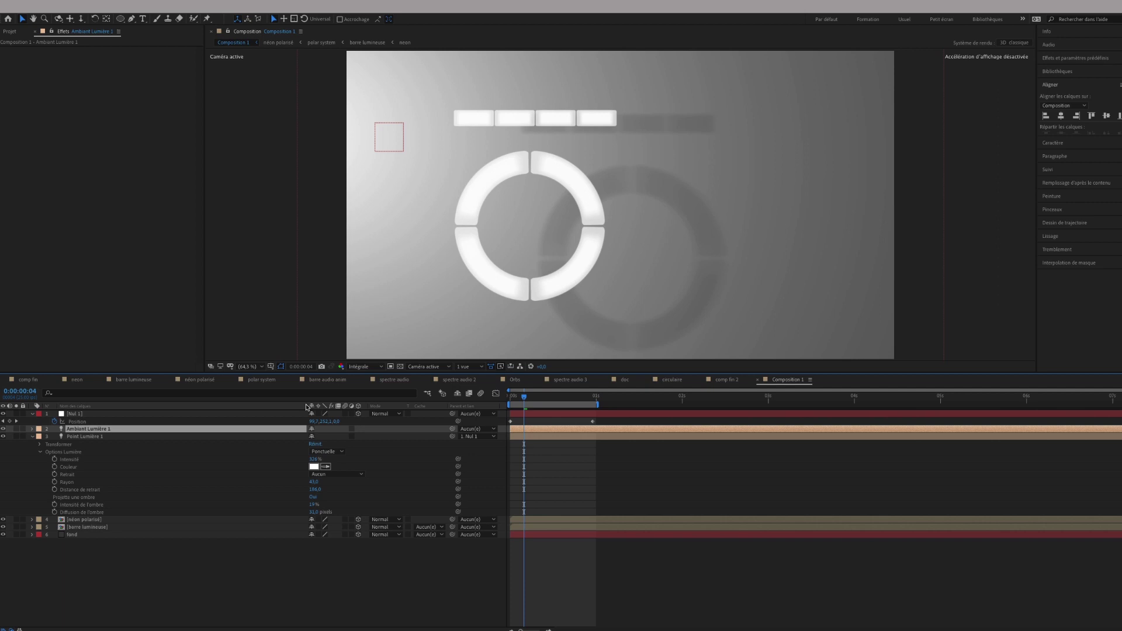
Step: Lower Ambiant Lumière 1's intensity to a very low value
{"action": "left_click", "coordinate": [33, 436]}
{"action": "left_click", "coordinate": [32, 428]}
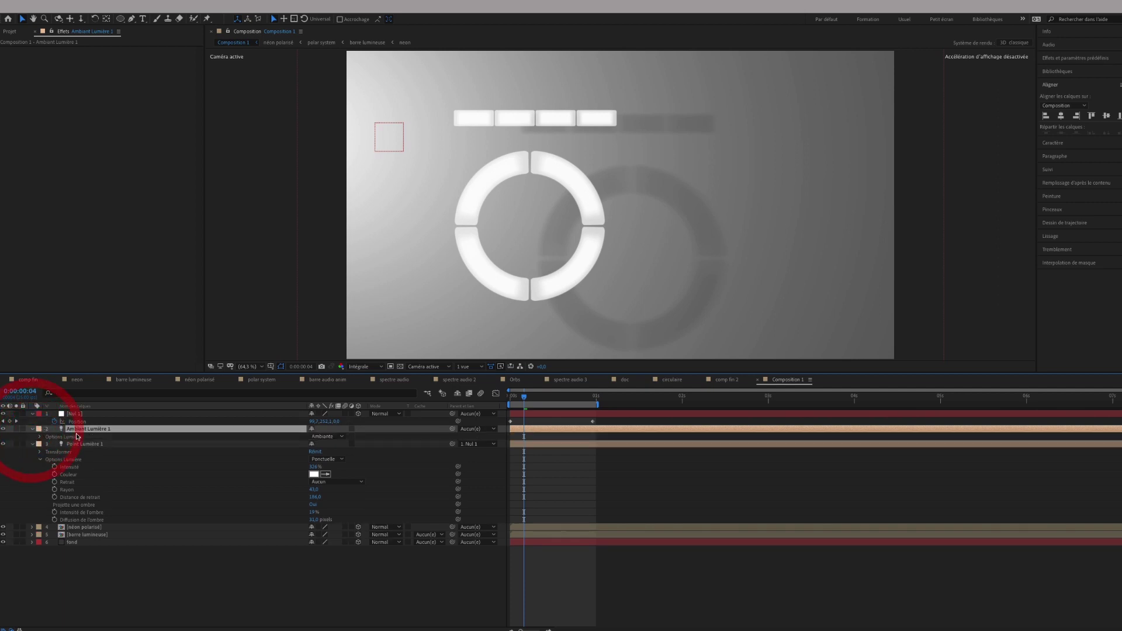
{"action": "left_click", "coordinate": [39, 437]}
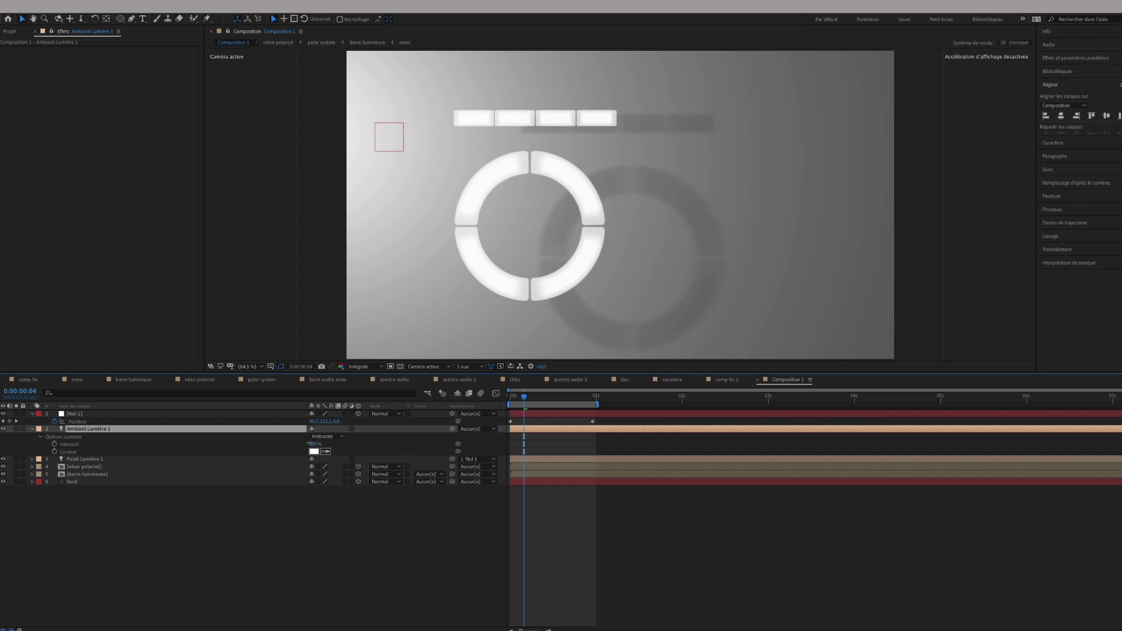
{"action": "left_click_drag", "start_coordinate": [310, 444], "coordinate": [272, 445]}
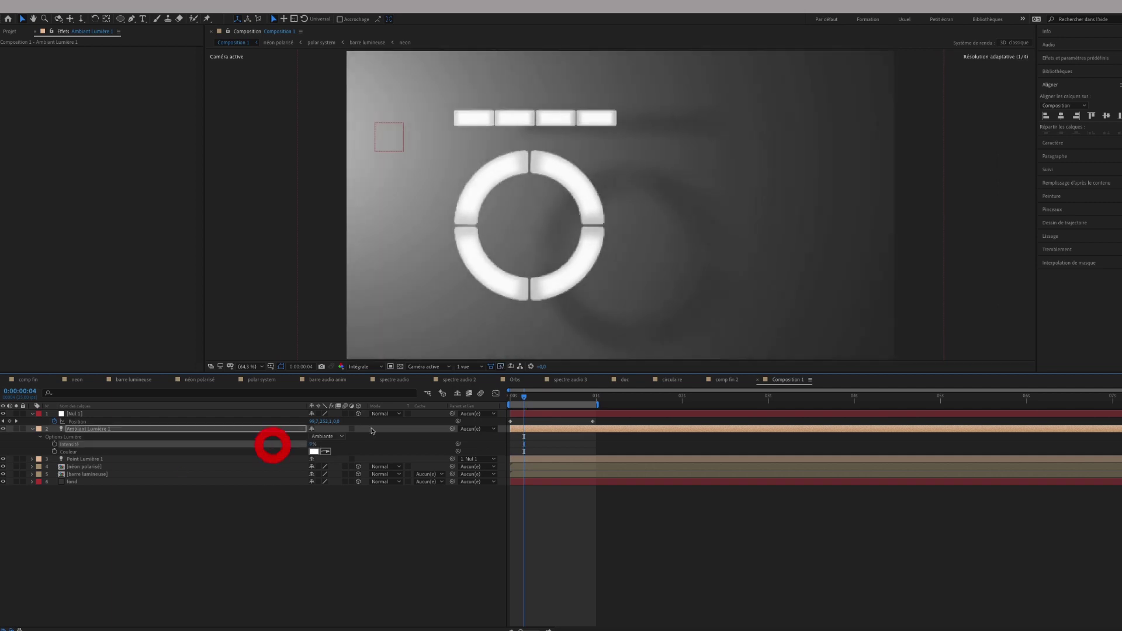
{"action": "key", "text": "comma"}
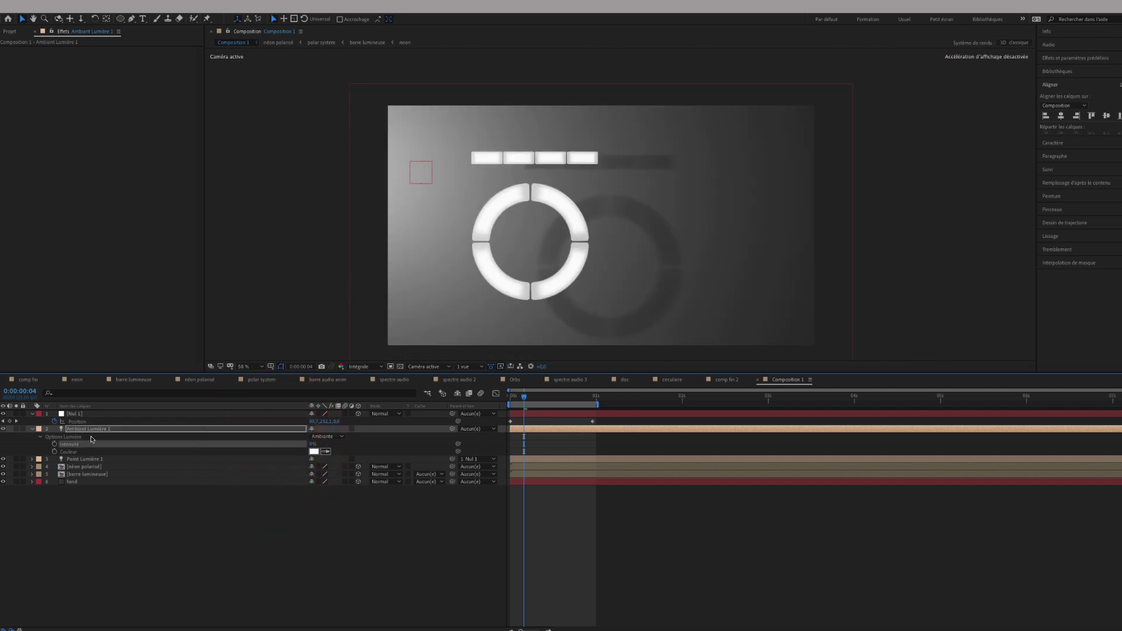
{"action": "left_click", "coordinate": [92, 430]}
{"action": "key", "text": "comma"}
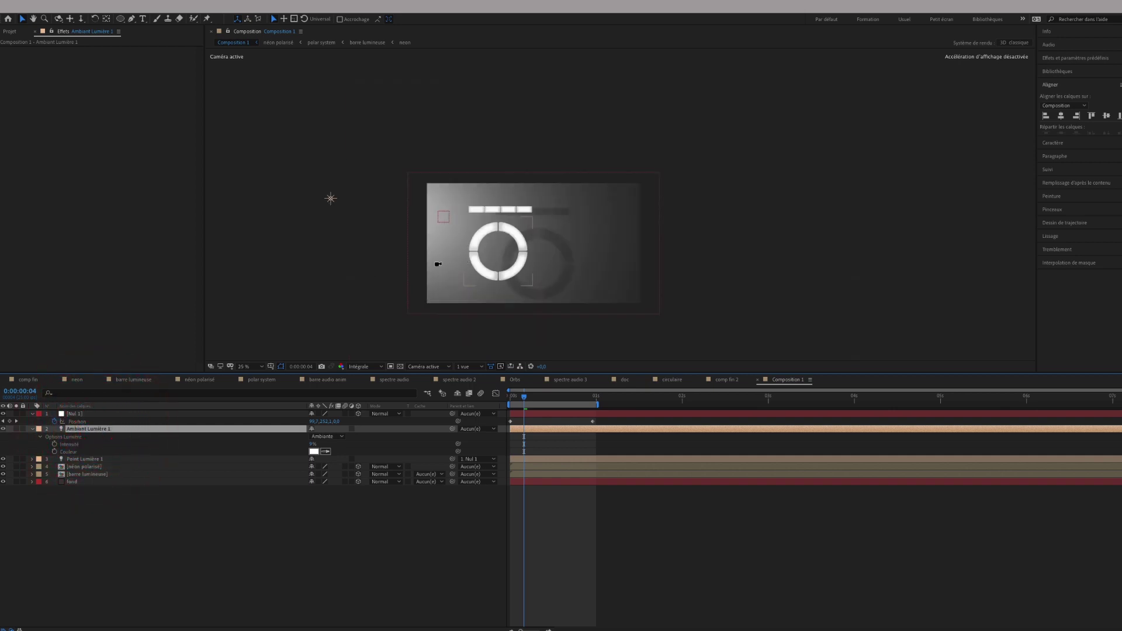
Step: Delete the Ambiant Lumière 1 layer from the composition
{"action": "scroll", "coordinate": [454, 333], "scroll_direction": "down", "scroll_amount": 1}
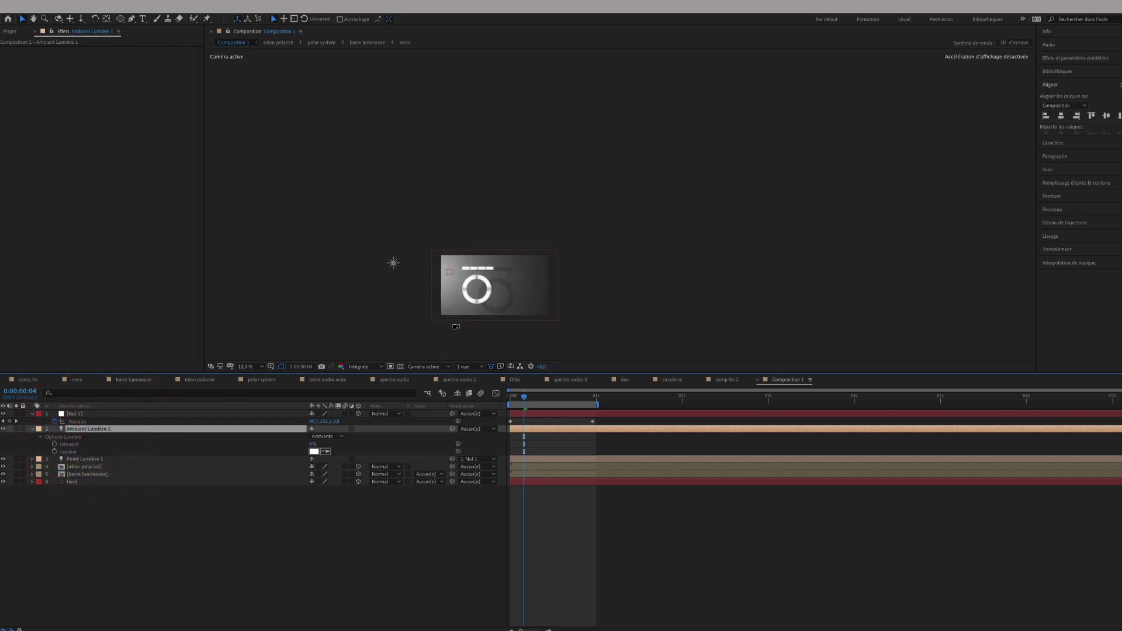
{"action": "scroll", "coordinate": [456, 328], "scroll_direction": "up", "scroll_amount": 1}
{"action": "scroll", "coordinate": [456, 327], "scroll_direction": "up", "scroll_amount": 1}
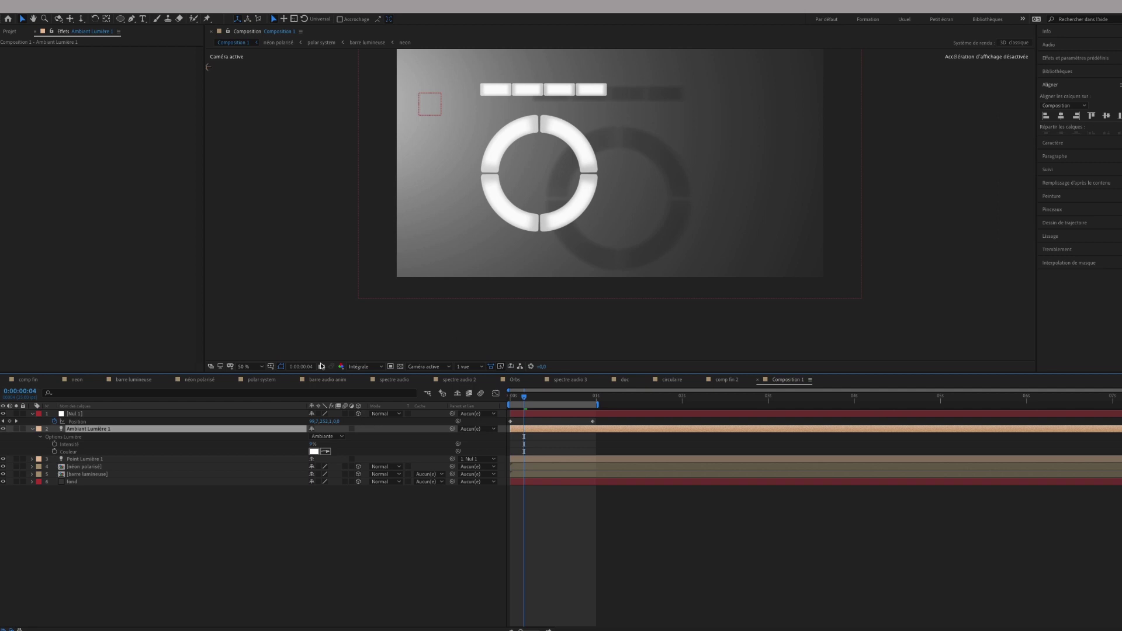
{"action": "left_click", "coordinate": [81, 431]}
{"action": "left_click", "coordinate": [87, 428]}
{"action": "scroll", "coordinate": [589, 261], "scroll_direction": "down", "scroll_amount": 2}
{"action": "scroll", "coordinate": [725, 118], "scroll_direction": "down", "scroll_amount": 1}
{"action": "scroll", "coordinate": [725, 117], "scroll_direction": "up", "scroll_amount": 1}
{"action": "scroll", "coordinate": [723, 118], "scroll_direction": "up", "scroll_amount": 1}
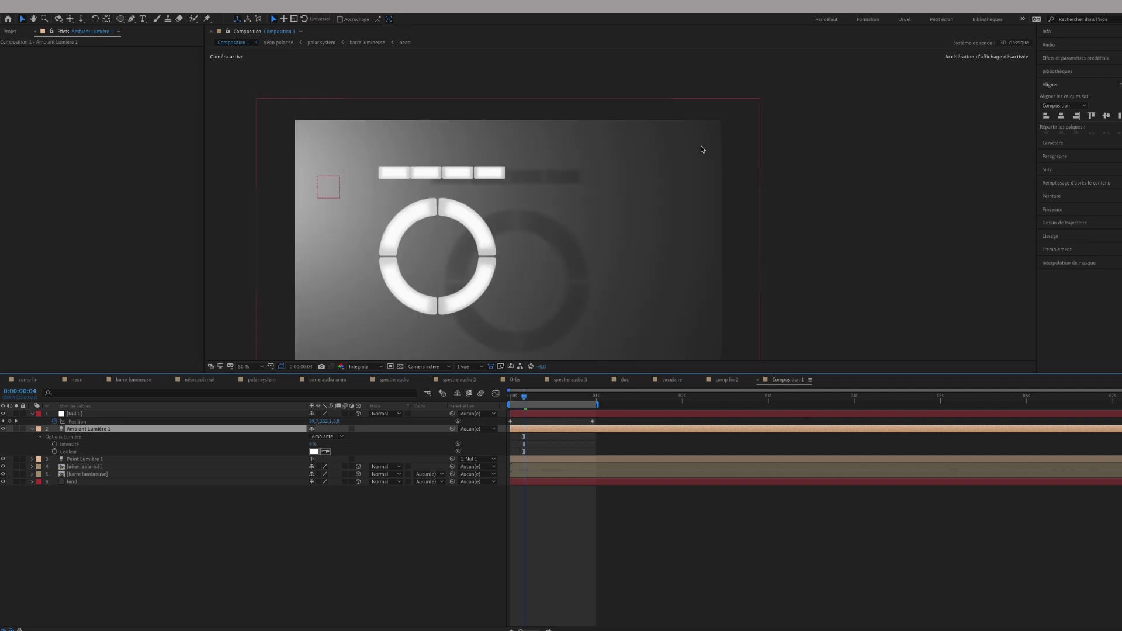
{"action": "scroll", "coordinate": [671, 153], "scroll_direction": "down", "scroll_amount": 2}
{"action": "left_click", "coordinate": [89, 431]}
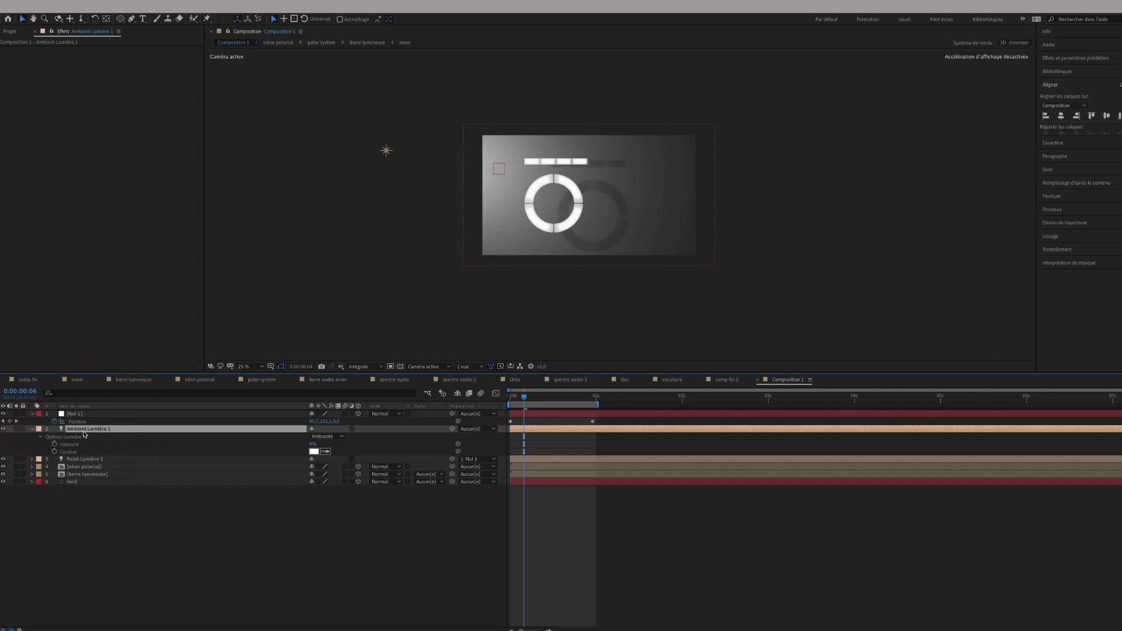
{"action": "key", "text": "Delete"}
{"action": "left_click", "coordinate": [87, 431]}
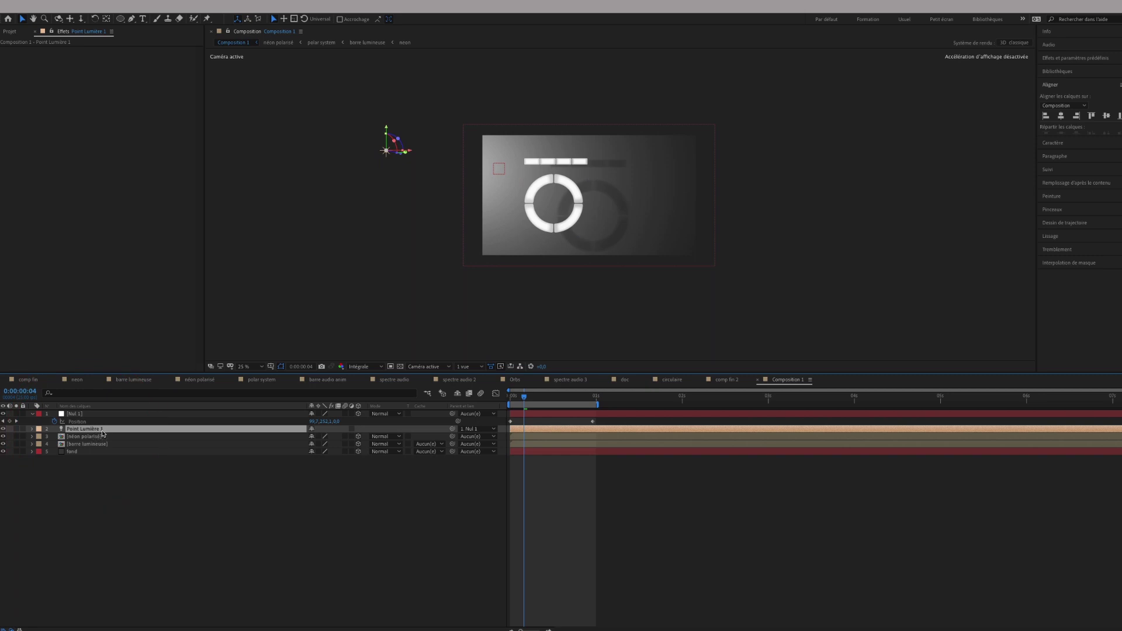
Step: Create a new Parallèle light, Parallèle Lumière 1
{"action": "right_click", "coordinate": [115, 491]}
{"action": "mouse_move", "coordinate": [193, 495]}
{"action": "left_click", "coordinate": [321, 527]}
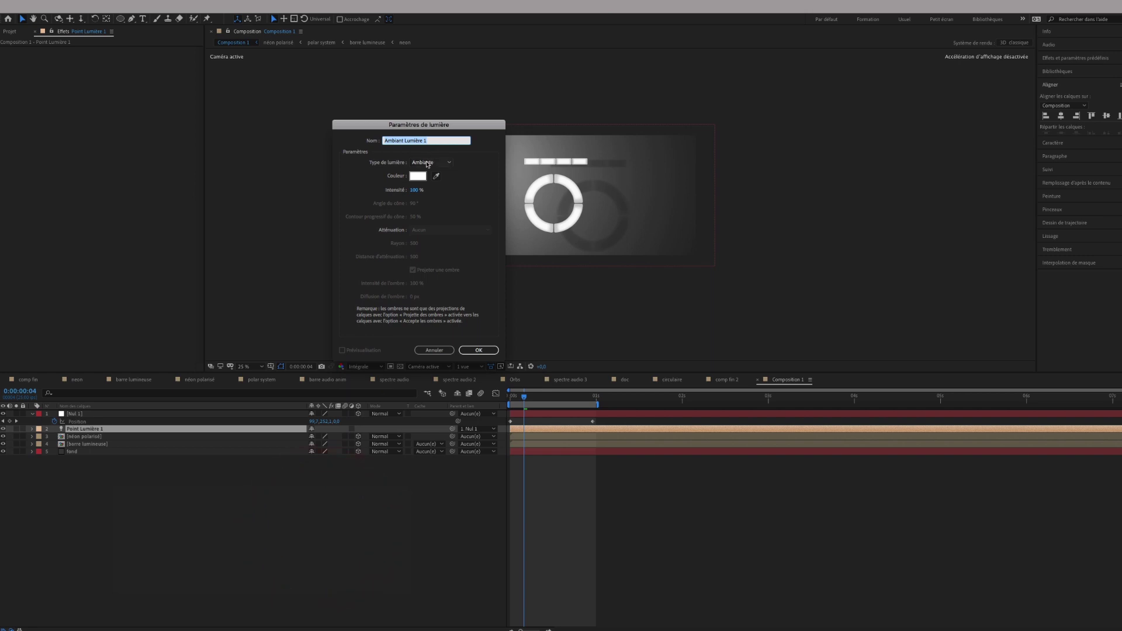
{"action": "left_click", "coordinate": [430, 162]}
{"action": "left_click", "coordinate": [434, 172]}
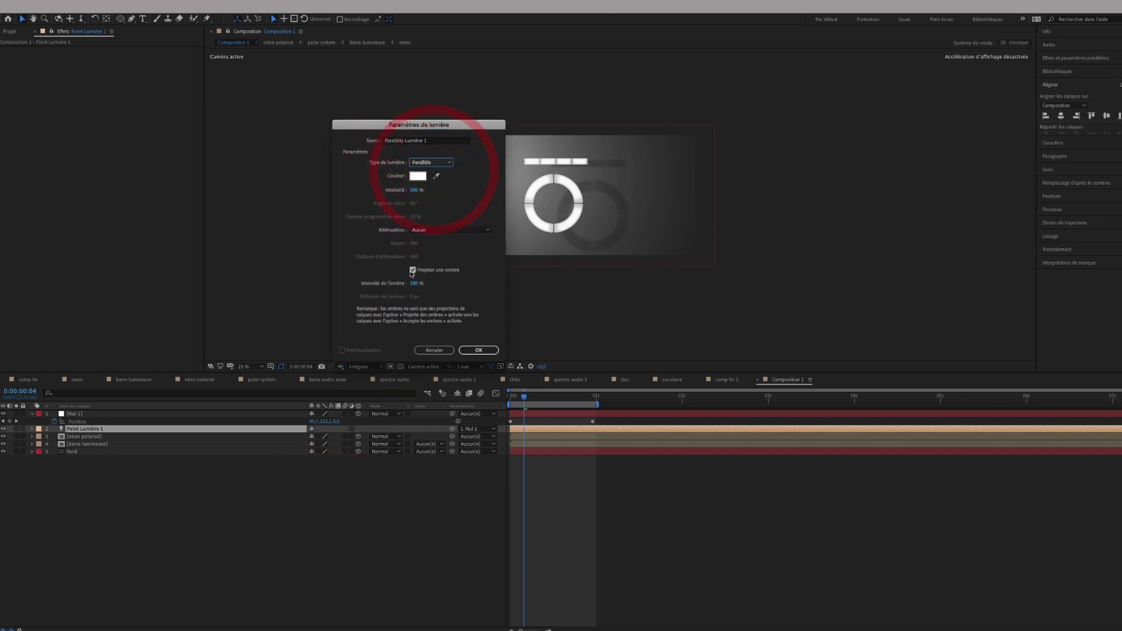
{"action": "left_click", "coordinate": [476, 350]}
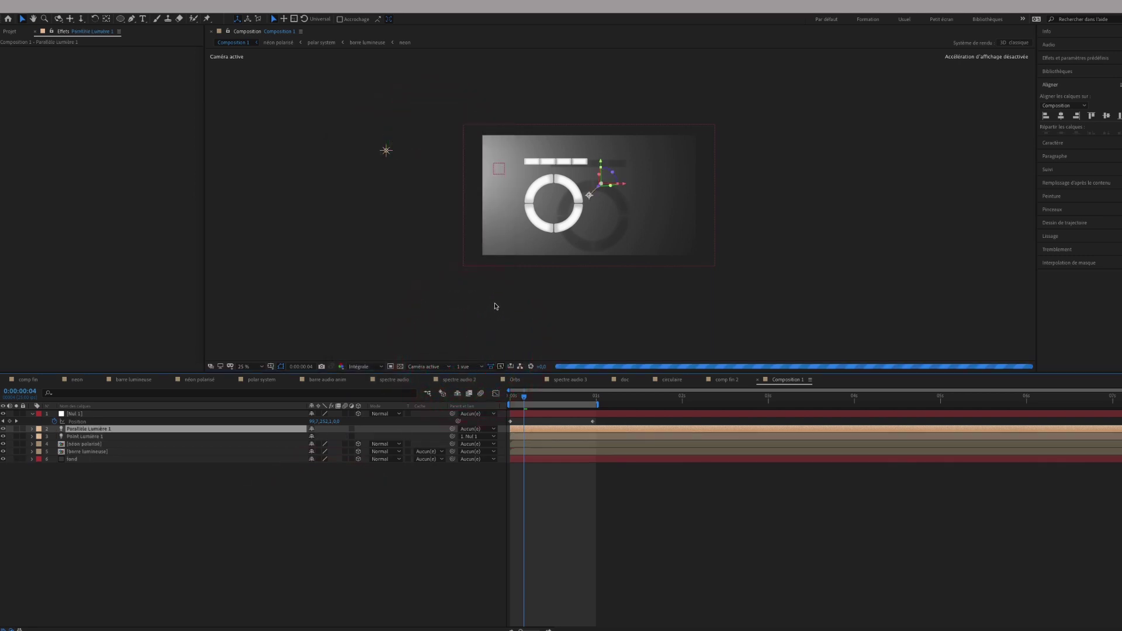
Step: Position the parallel light above the scene and fit the composition in view
{"action": "left_click", "coordinate": [32, 429]}
{"action": "left_click", "coordinate": [40, 444]}
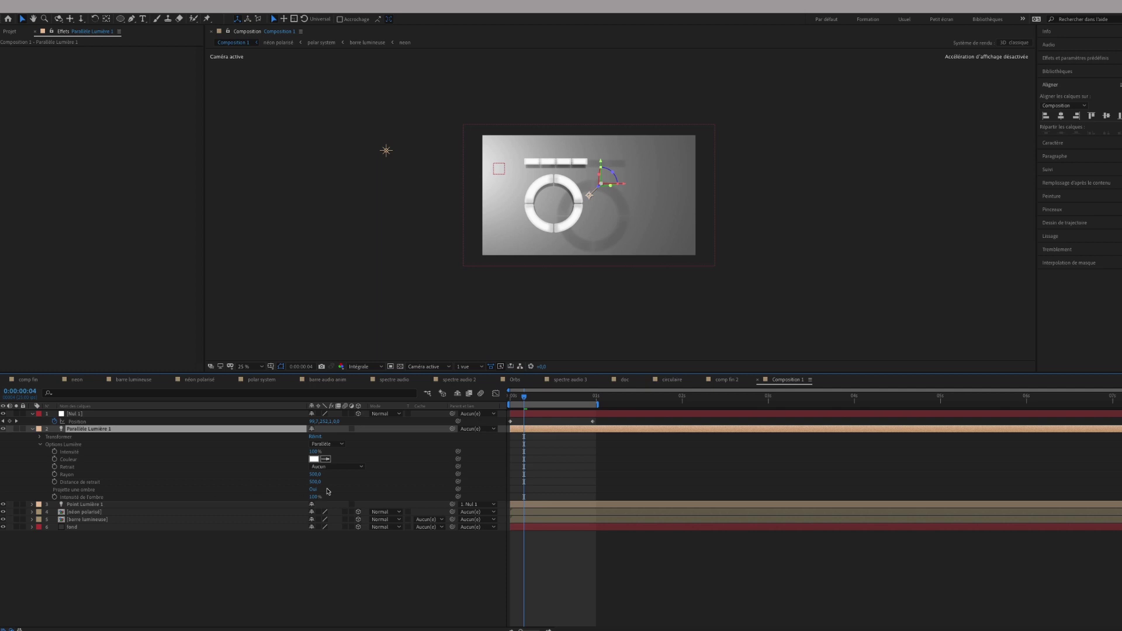
{"action": "left_click_drag", "start_coordinate": [625, 187], "coordinate": [739, 193]}
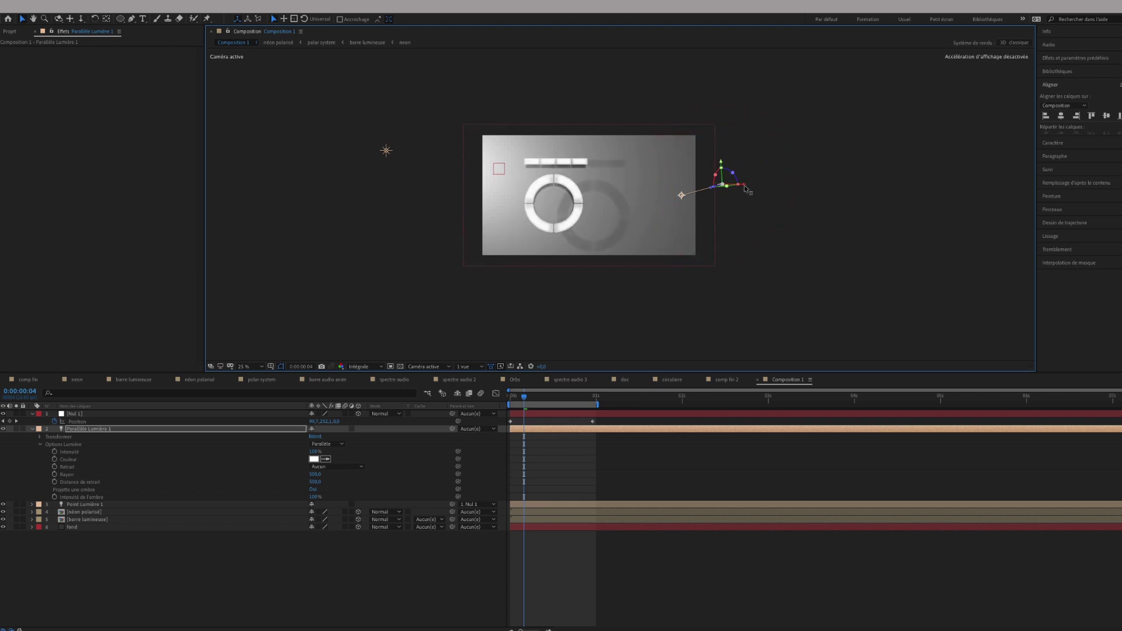
{"action": "left_click_drag", "start_coordinate": [744, 185], "coordinate": [592, 182]}
{"action": "left_click_drag", "start_coordinate": [526, 168], "coordinate": [526, 118]}
{"action": "left_click", "coordinate": [247, 366]}
{"action": "left_click", "coordinate": [257, 376]}
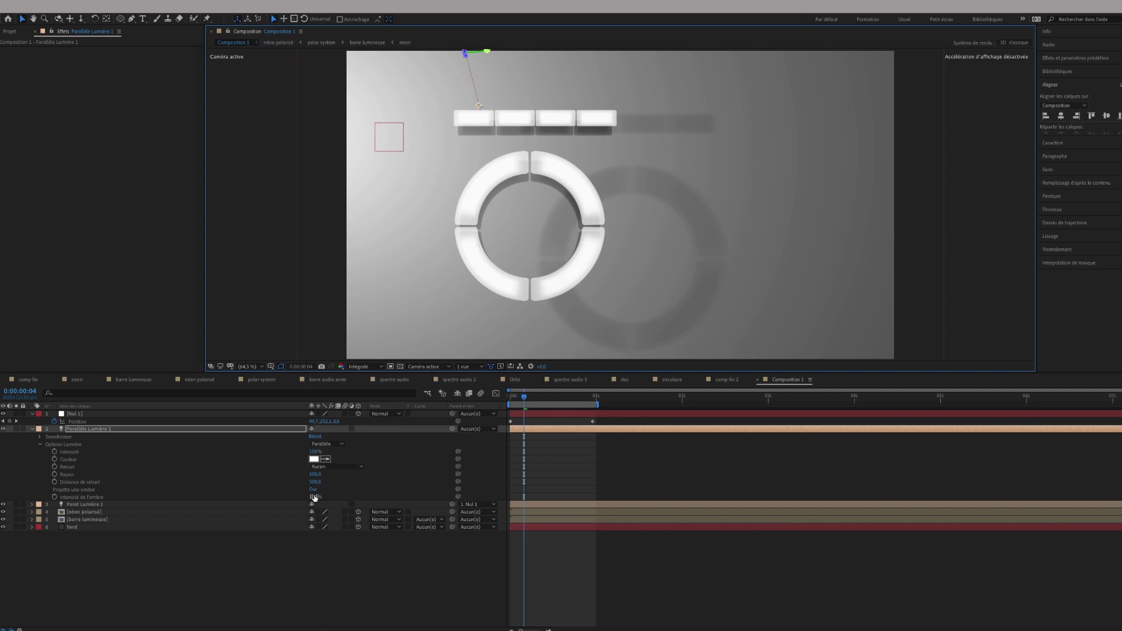
Step: Hide Point Lumière 1 and compare the parallel light's shadows off and on, leaving them on
{"action": "left_click", "coordinate": [3, 505]}
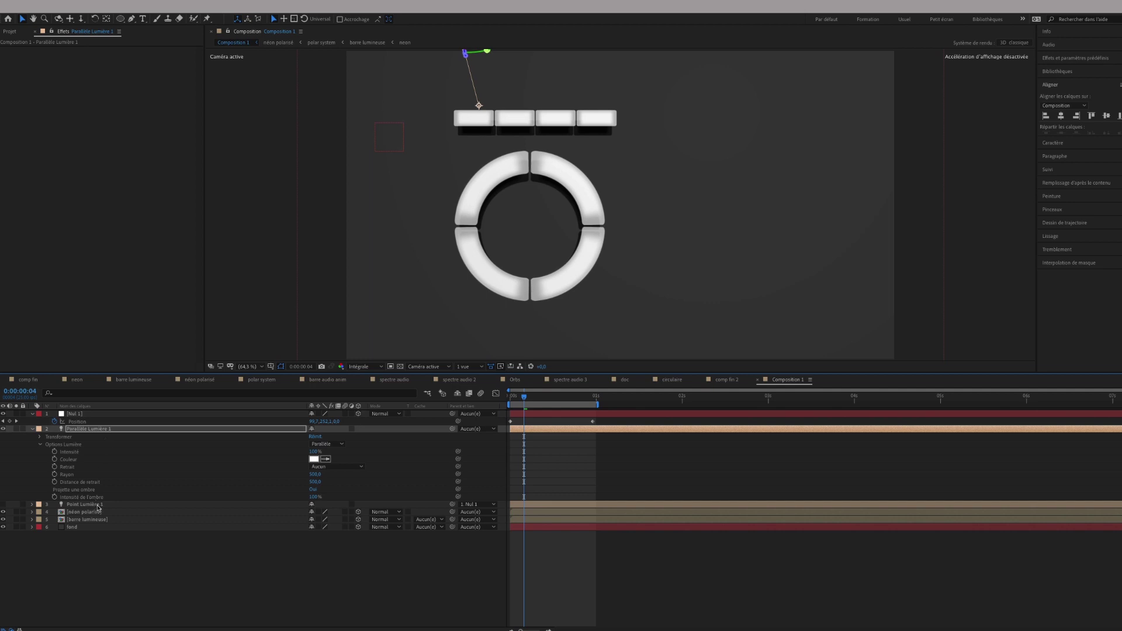
{"action": "left_click", "coordinate": [313, 490]}
{"action": "left_click", "coordinate": [313, 491]}
{"action": "left_click", "coordinate": [313, 491]}
{"action": "left_click", "coordinate": [314, 491]}
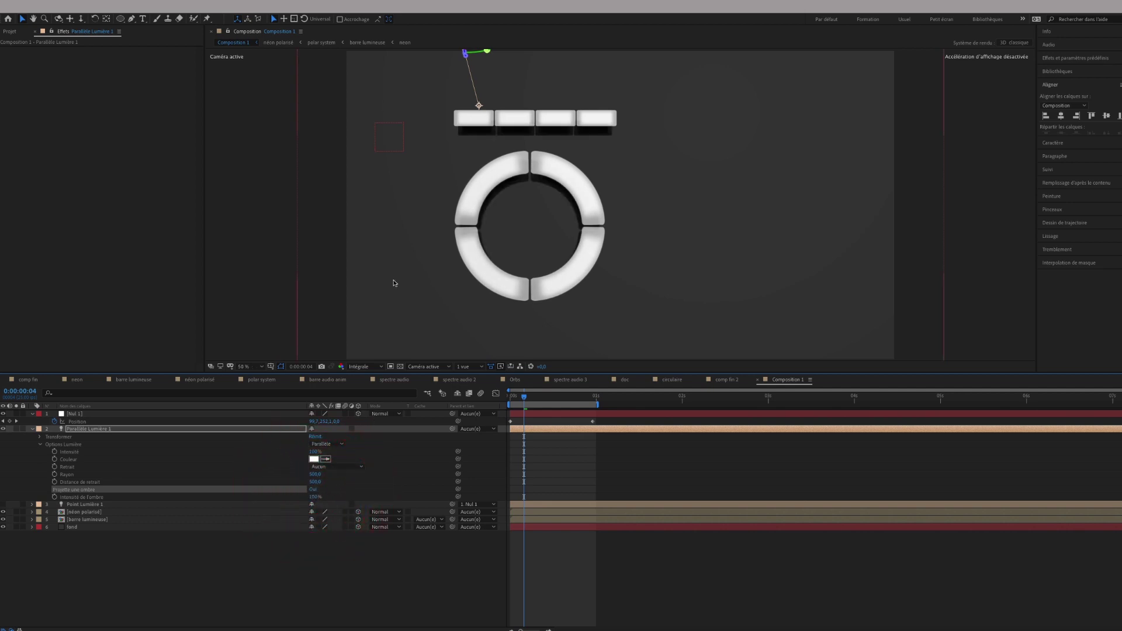
Step: Zoom the view to 50% and drag the parallel light to a new position
{"action": "key", "text": "comma"}
{"action": "key", "text": "comma"}
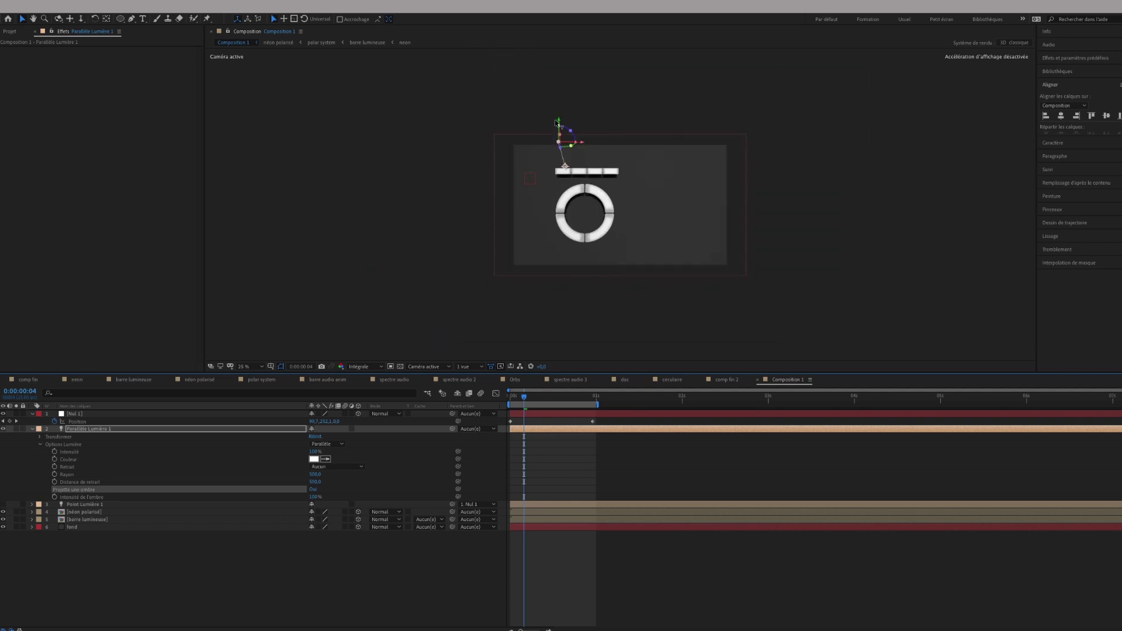
{"action": "left_click_drag", "start_coordinate": [554, 143], "coordinate": [582, 224]}
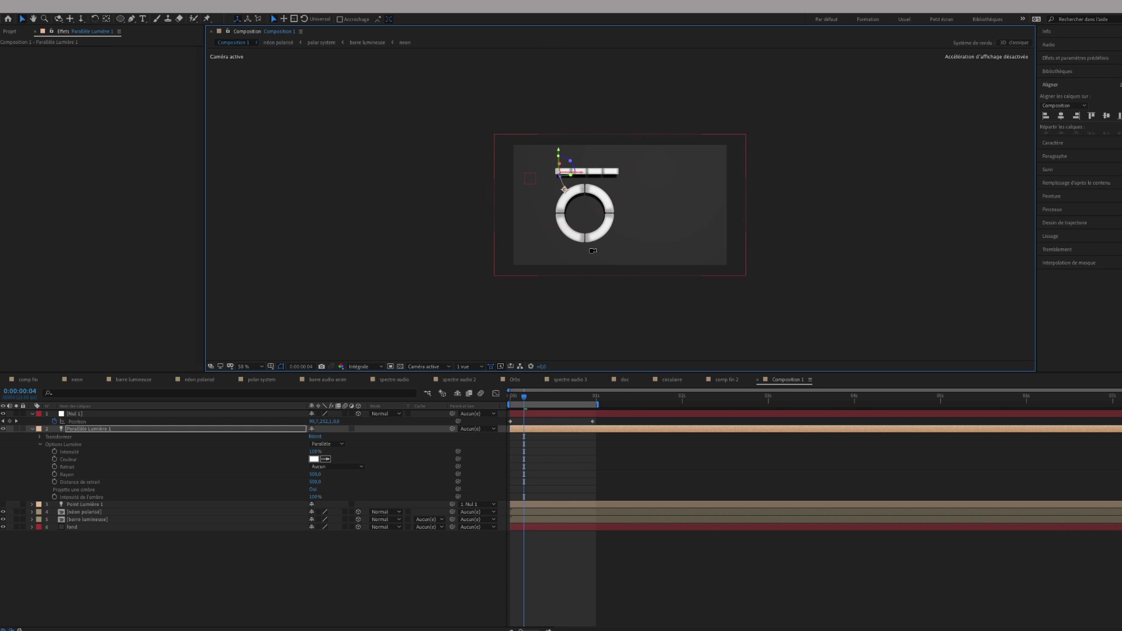
{"action": "scroll", "coordinate": [593, 251], "scroll_direction": "up", "scroll_amount": 1}
{"action": "mouse_move", "coordinate": [571, 99]}
{"action": "left_mouse_down"}
{"action": "mouse_move", "coordinate": [450, 96]}
{"action": "mouse_move", "coordinate": [571, 108]}
{"action": "mouse_move", "coordinate": [508, 169]}
{"action": "mouse_move", "coordinate": [605, 127]}
{"action": "mouse_move", "coordinate": [756, 133]}
{"action": "mouse_move", "coordinate": [578, 175]}
{"action": "left_mouse_up"}
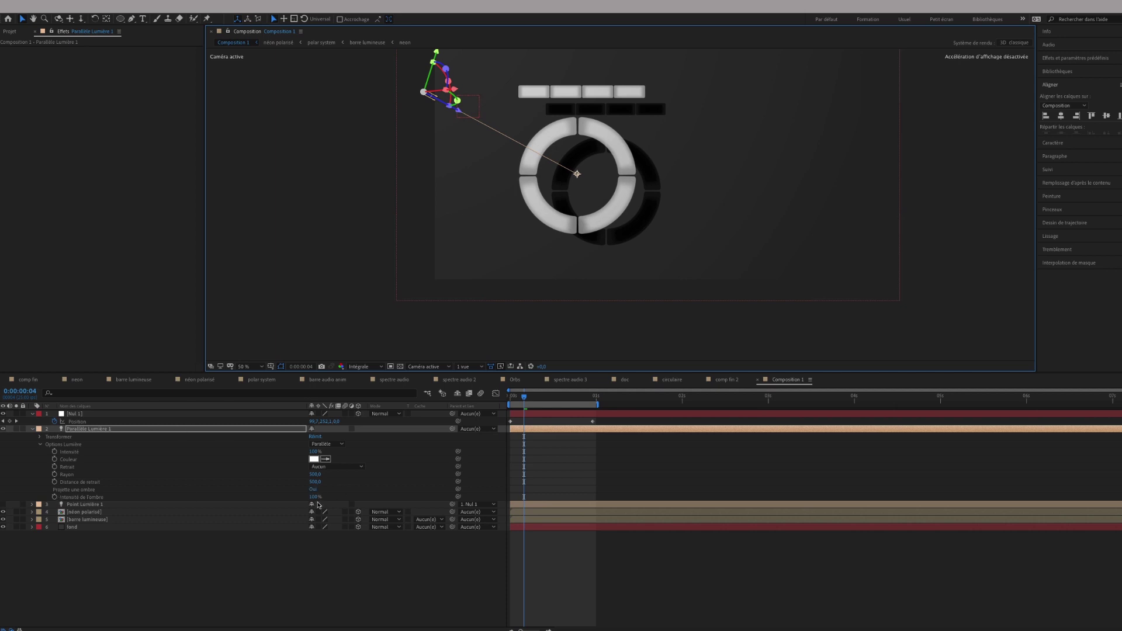
Step: Soften the parallel light's shadow to about 37%, aim it at the ring from the left, and re-enable Point Lumière 1
{"action": "left_click_drag", "start_coordinate": [311, 499], "coordinate": [301, 501]}
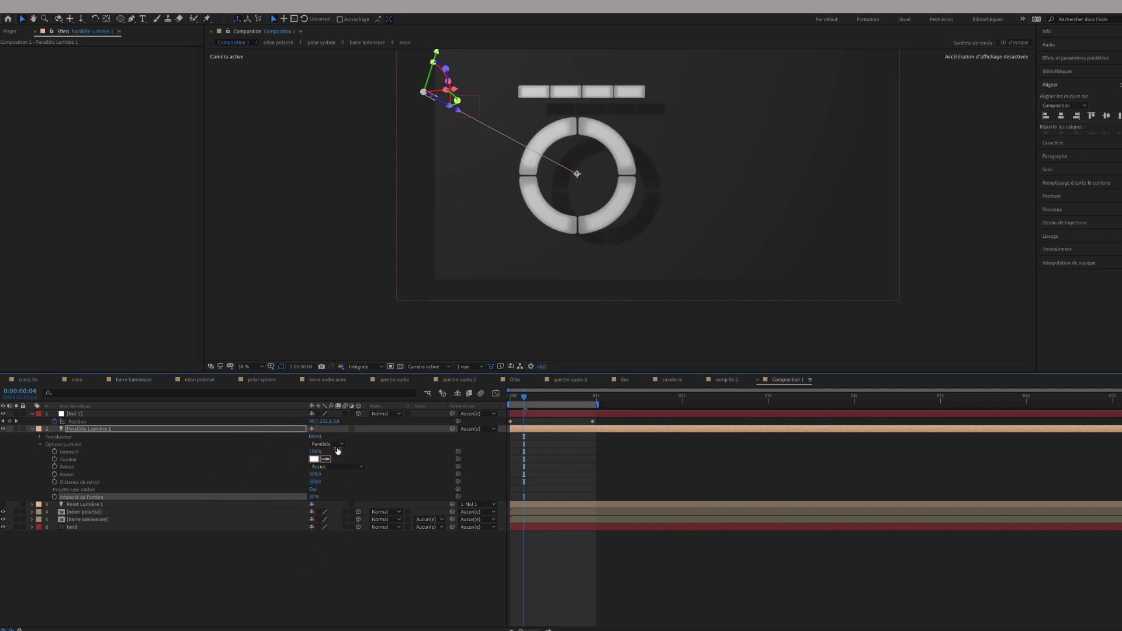
{"action": "mouse_move", "coordinate": [440, 57]}
{"action": "left_mouse_down"}
{"action": "mouse_move", "coordinate": [415, 146]}
{"action": "mouse_move", "coordinate": [409, 234]}
{"action": "left_mouse_up"}
{"action": "left_click_drag", "start_coordinate": [553, 280], "coordinate": [552, 149]}
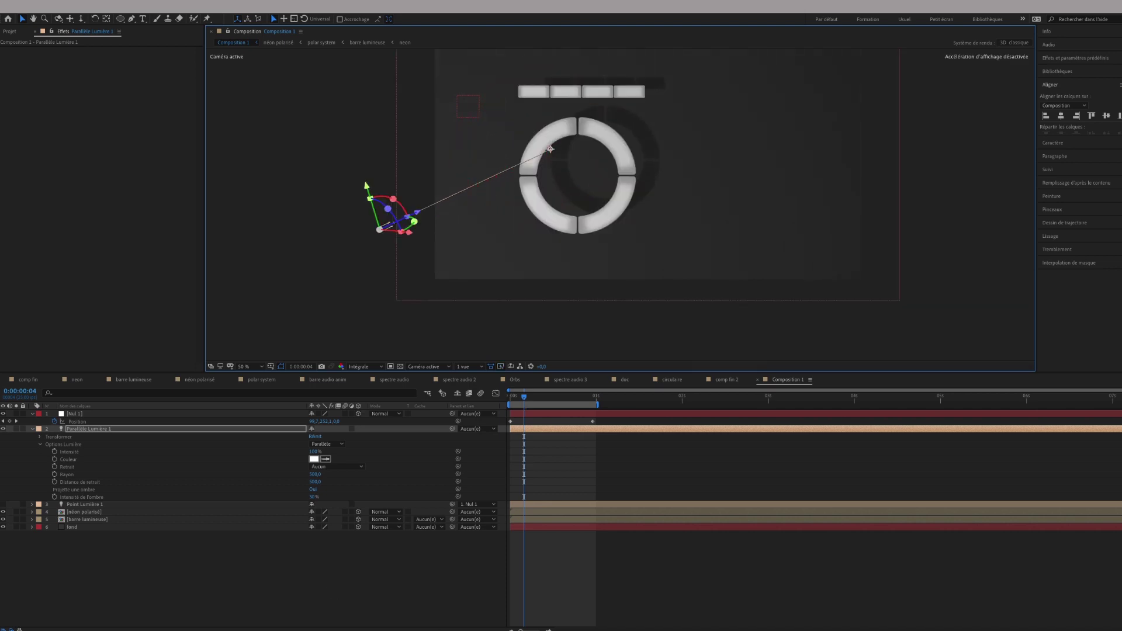
{"action": "left_click", "coordinate": [3, 508]}
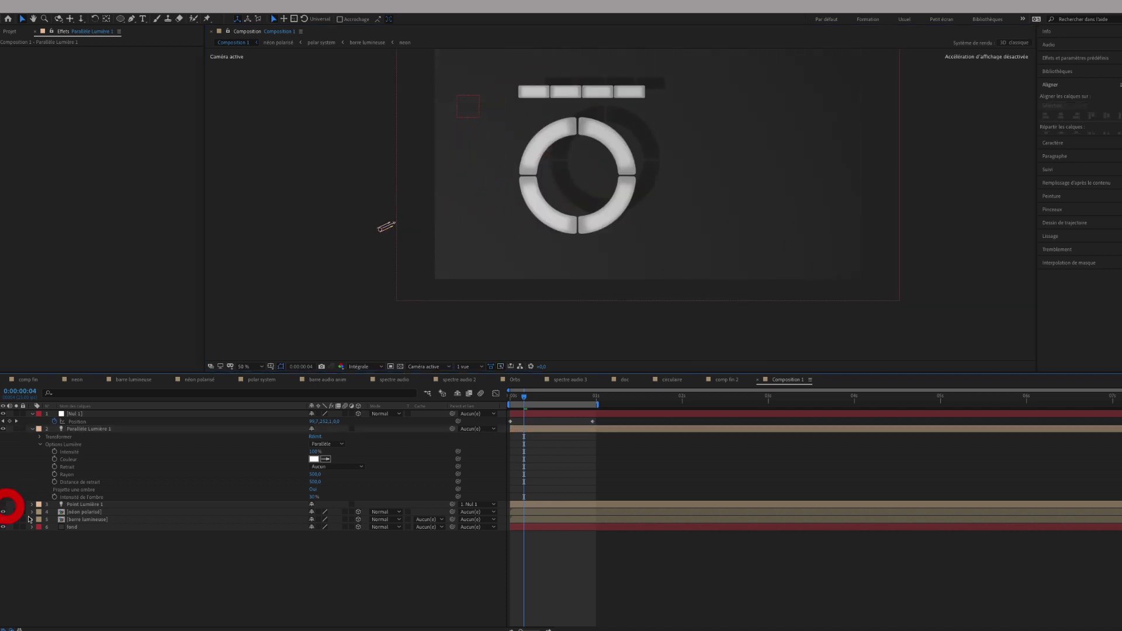
{"action": "left_click", "coordinate": [4, 507]}
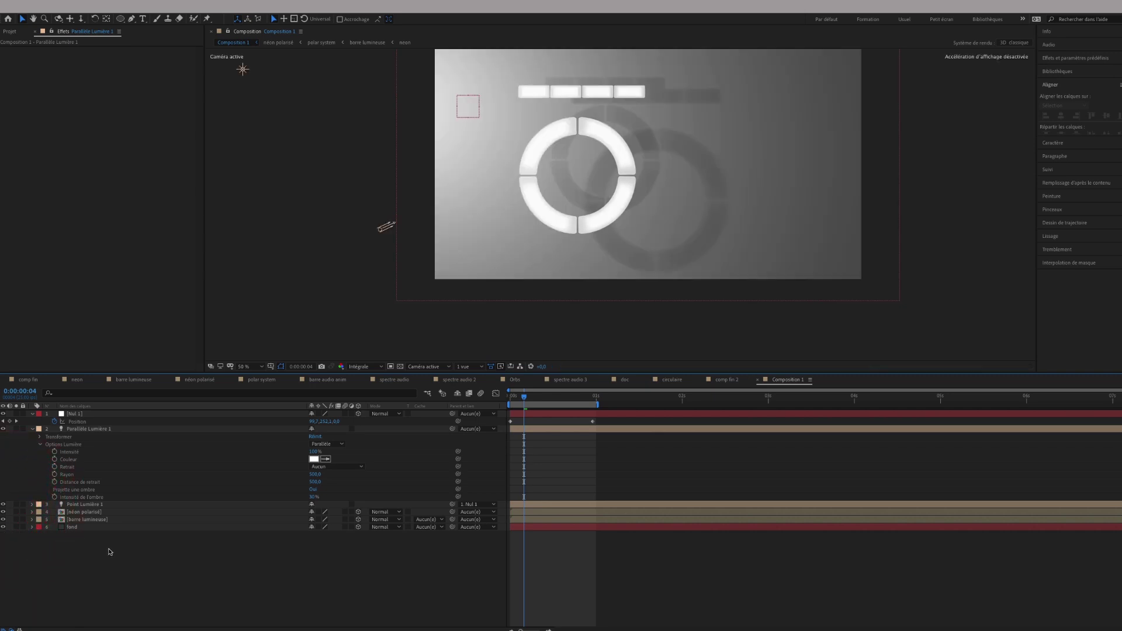